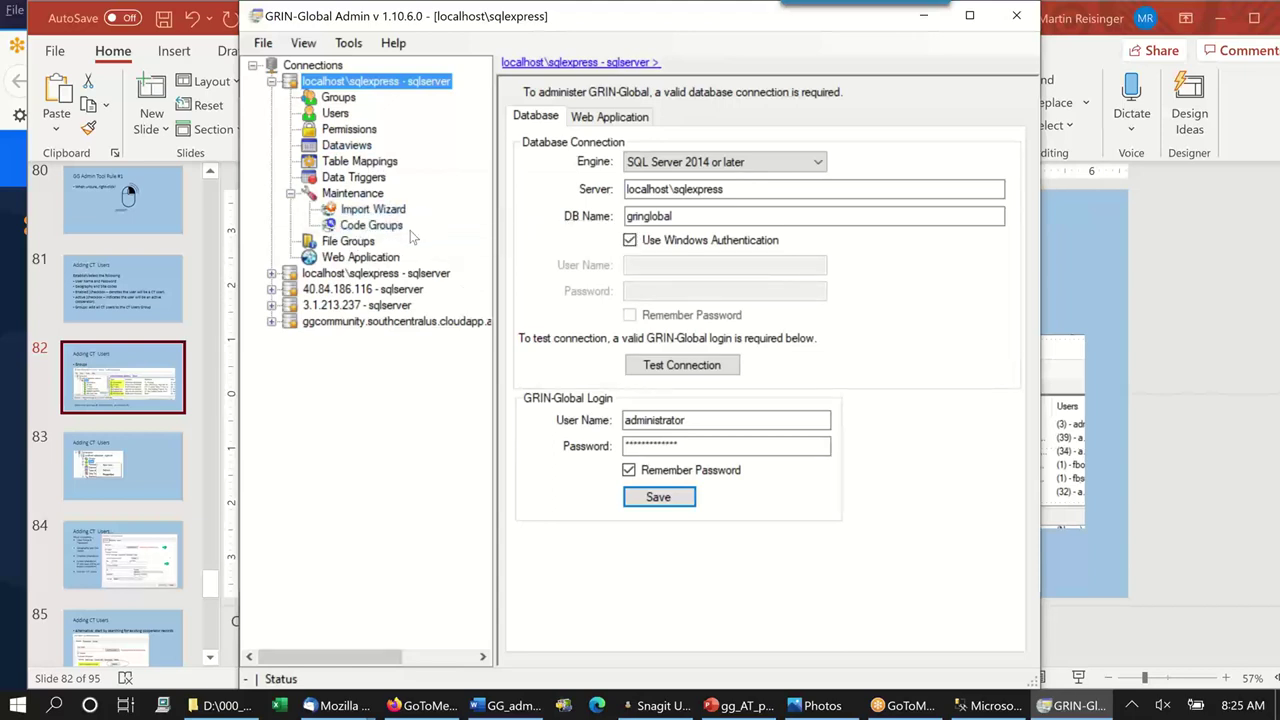
Collapse the Maintenance node under the localhost\sqlexpress connection.
click(290, 194)
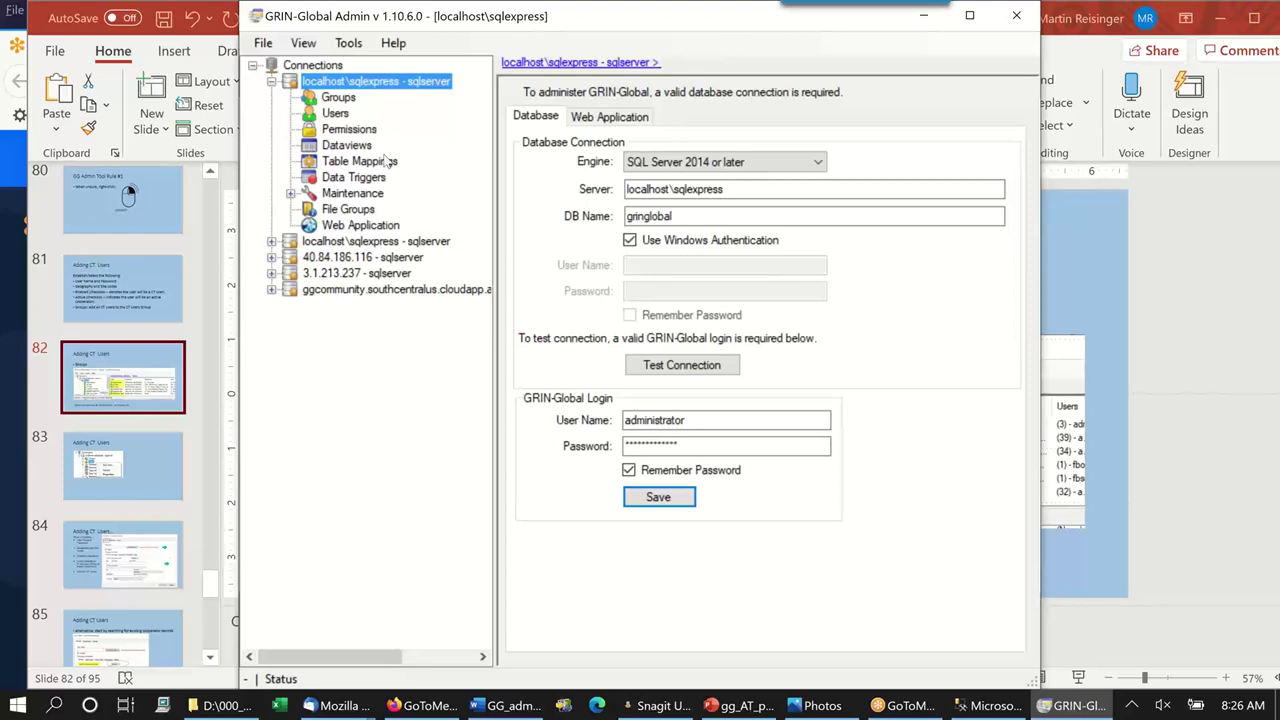
List the 41 database users and widen the User Name column to show full addresses.
click(343, 117)
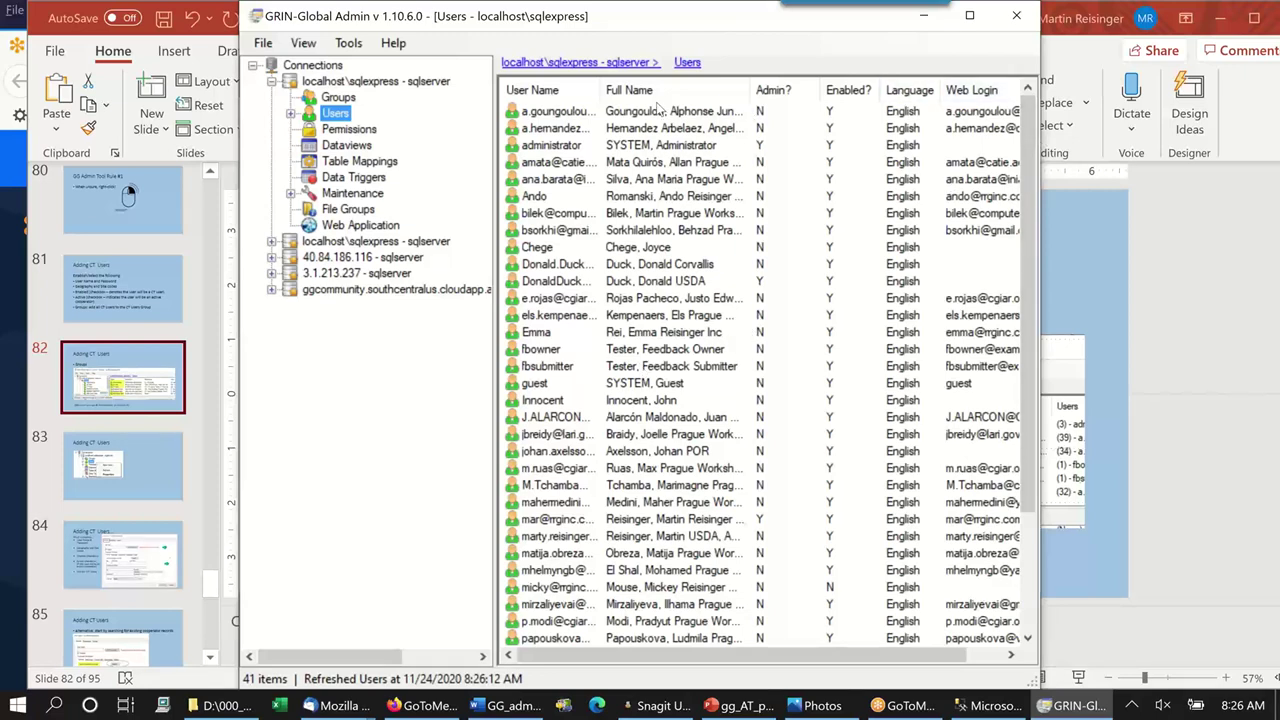
drag(606, 90, 670, 91)
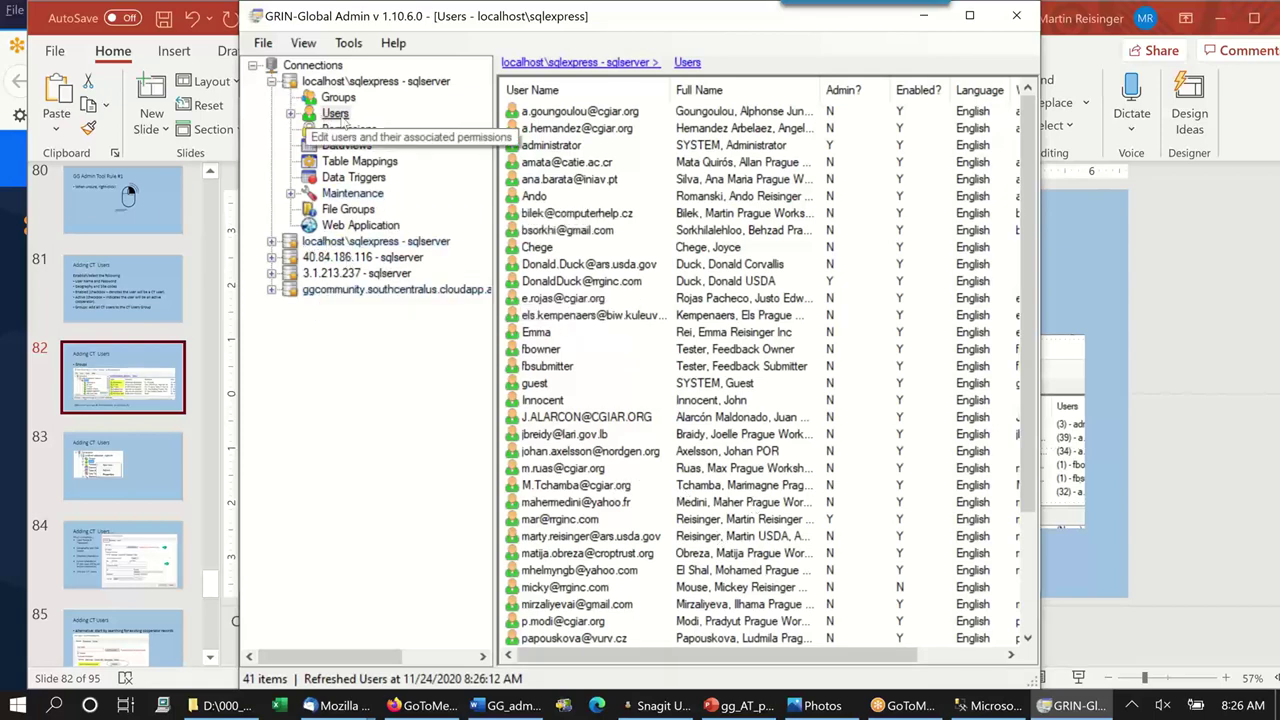
Create a new user whose user name is the person's e-mail address.
right_click(336, 113)
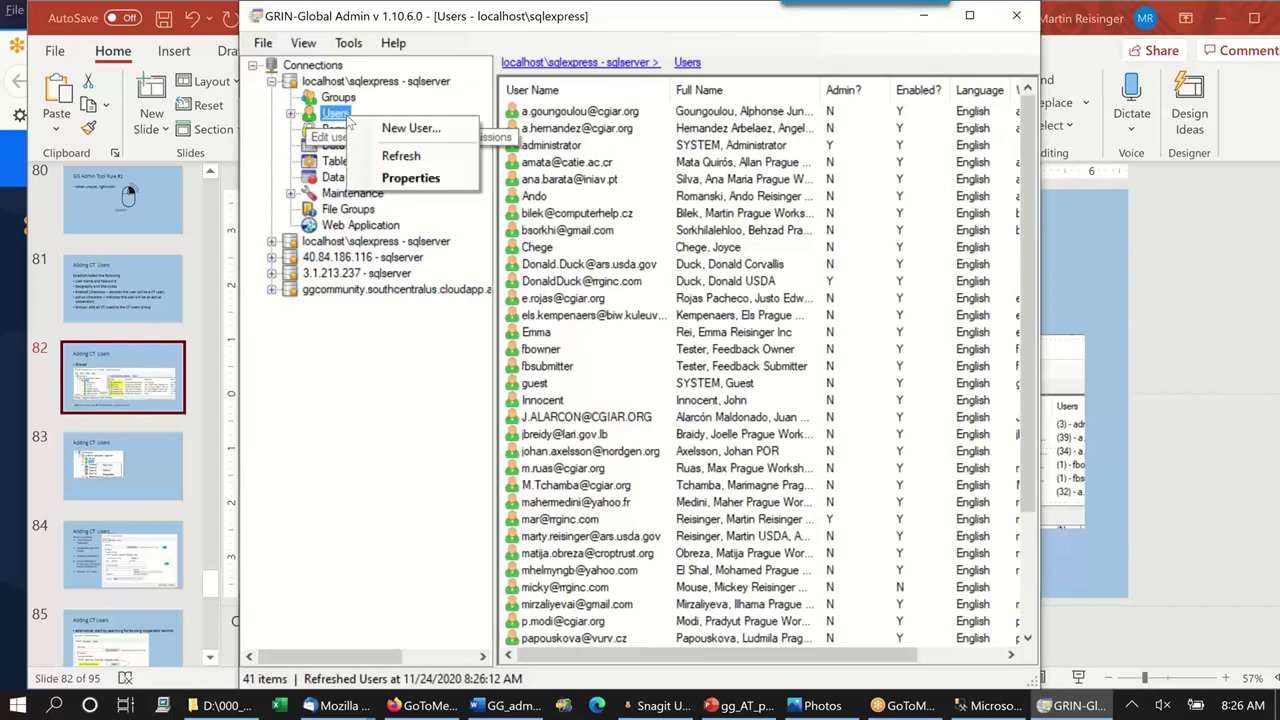
click(467, 127)
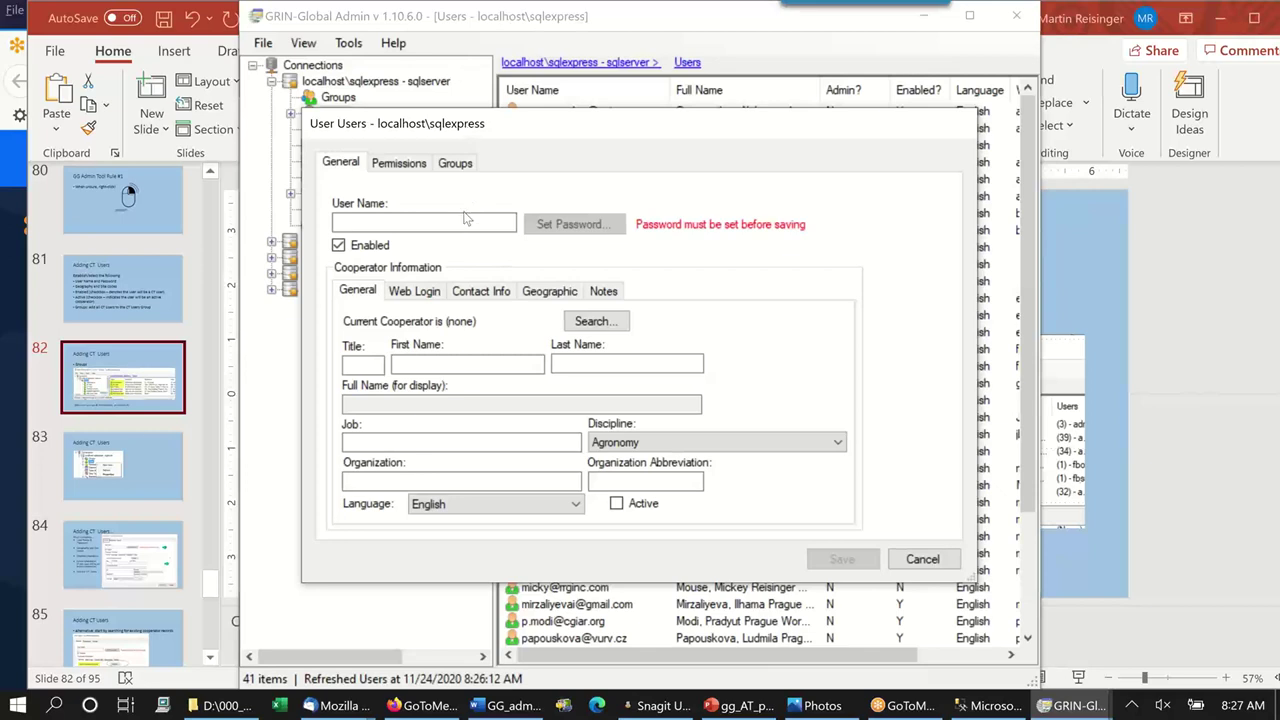
click(408, 229)
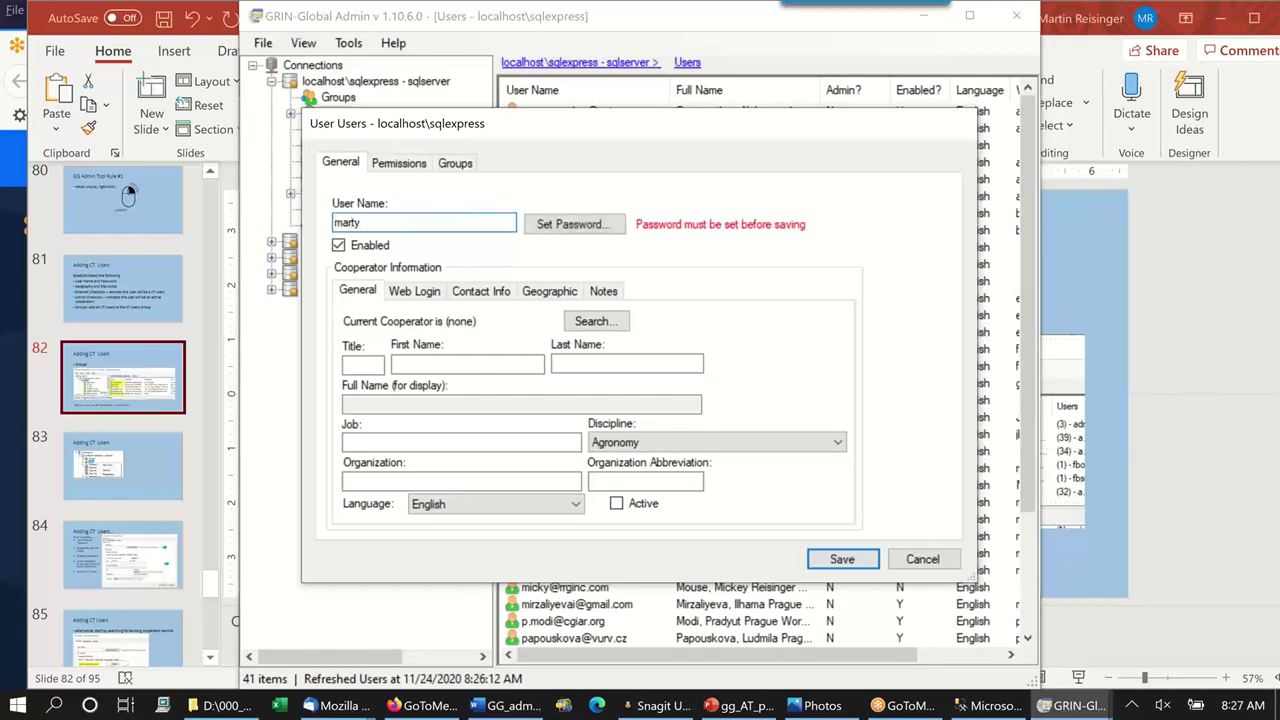
Set the new user's password, briefly showing it to verify before applying.
click(572, 224)
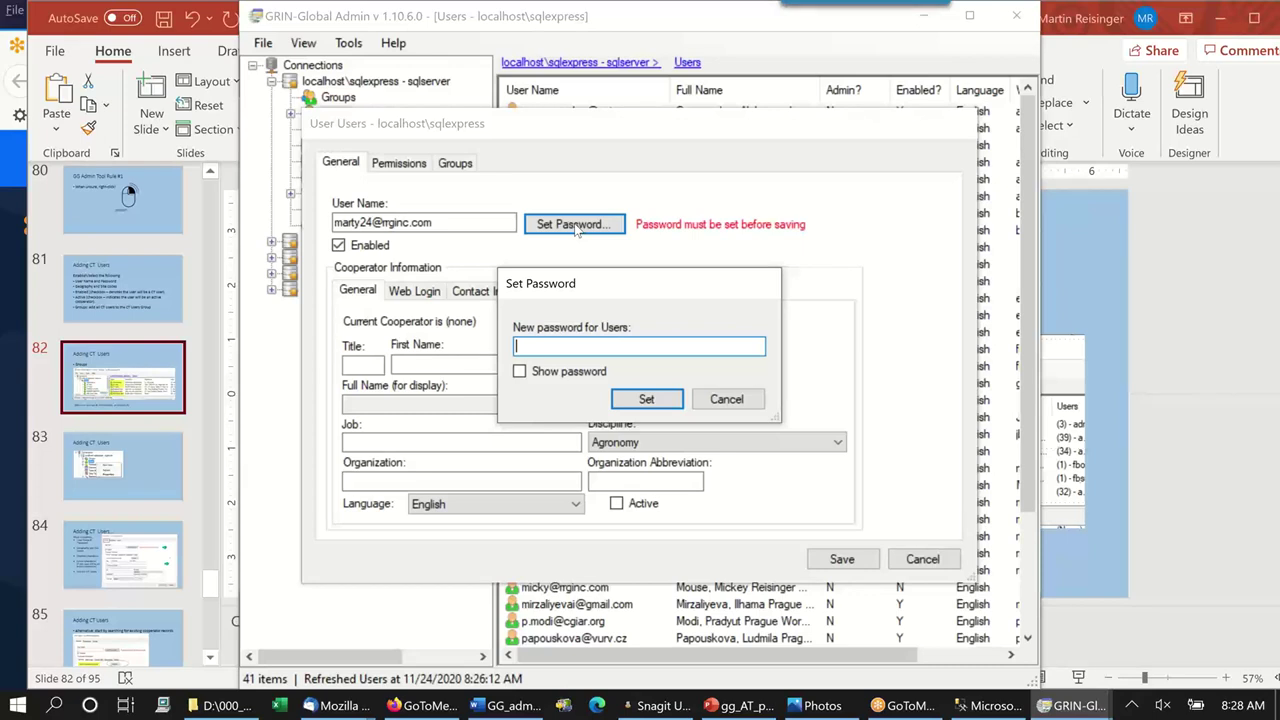
text(******)
click(520, 372)
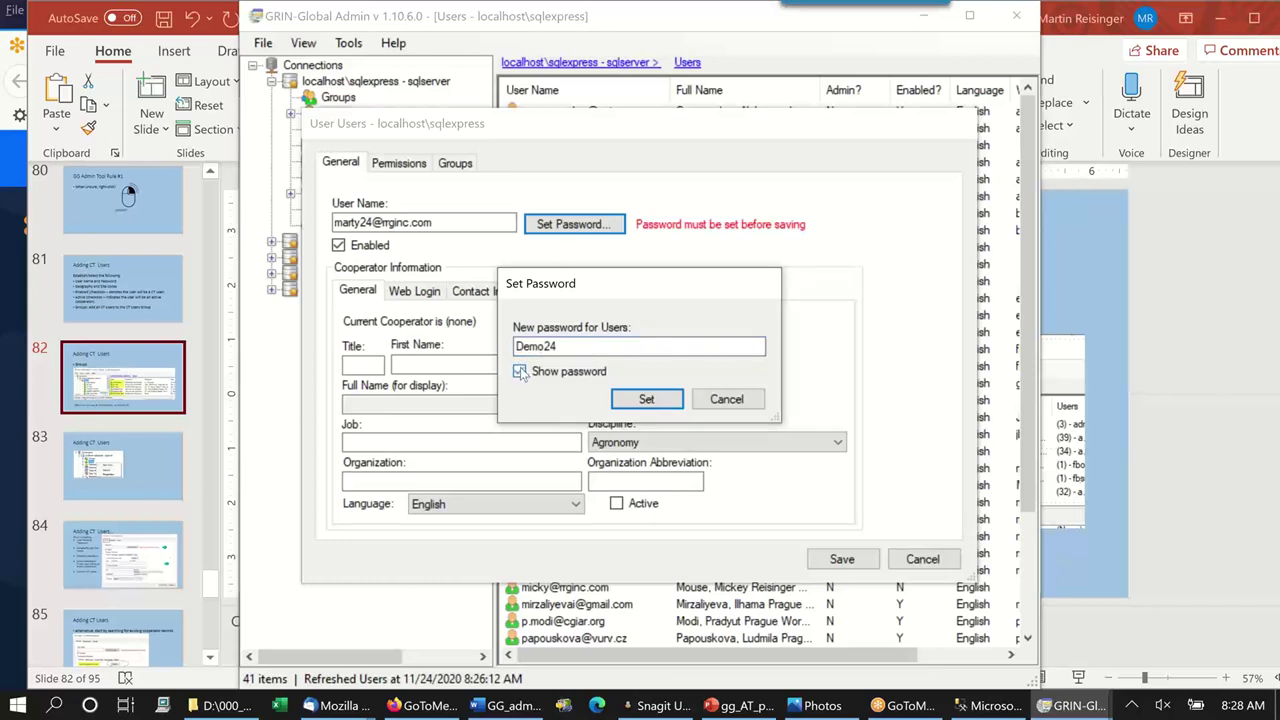
click(520, 372)
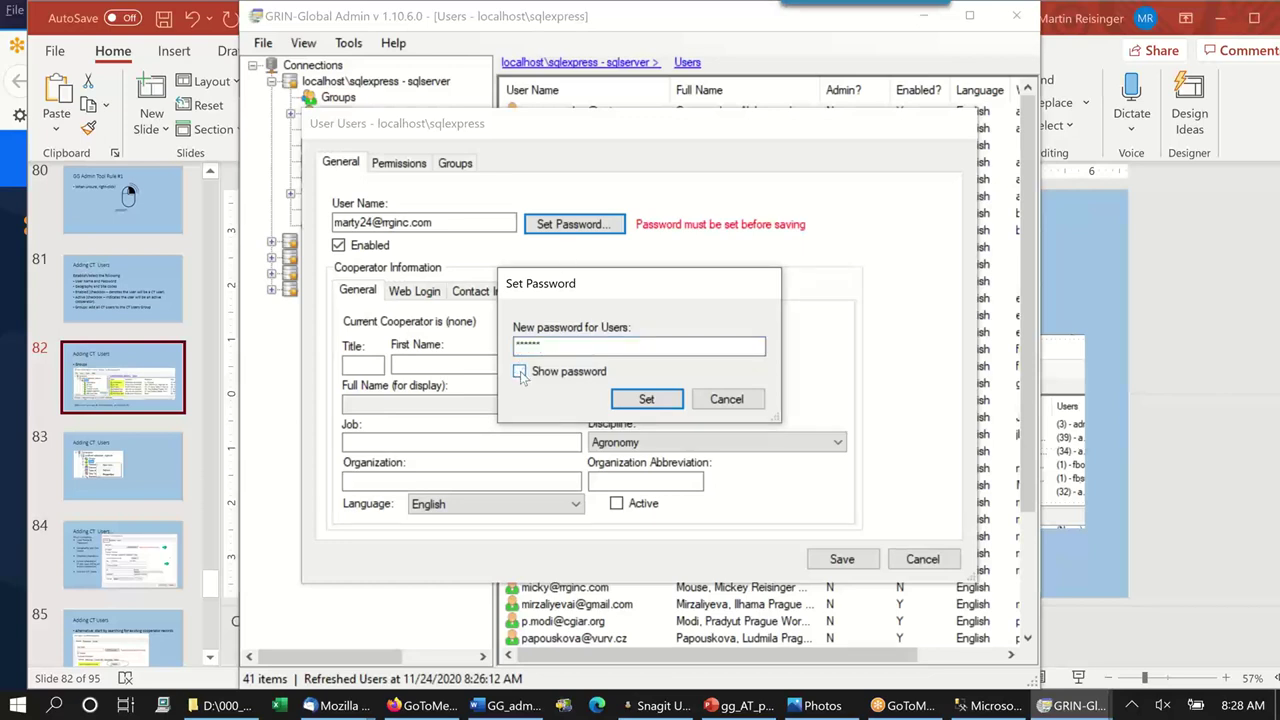
click(652, 398)
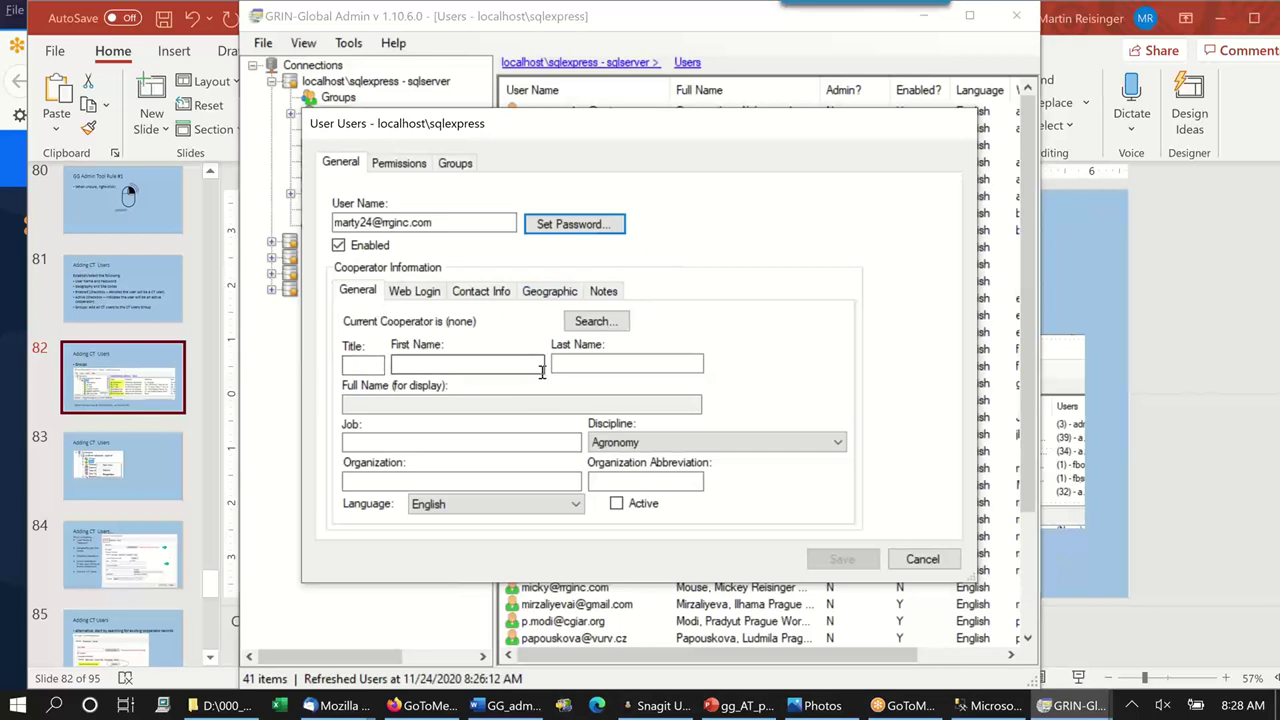
Enter cooperator title Mr. plus the person's first and last names, correcting a typo.
click(359, 368)
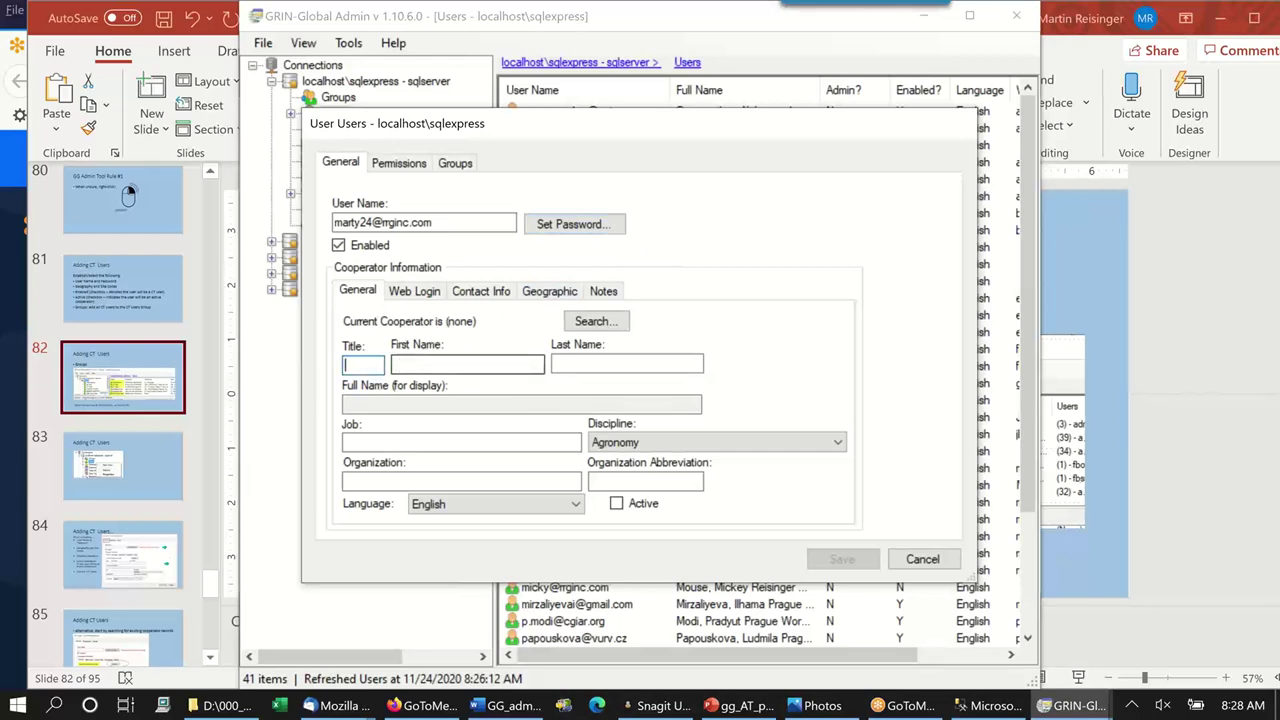
text(Mr.)
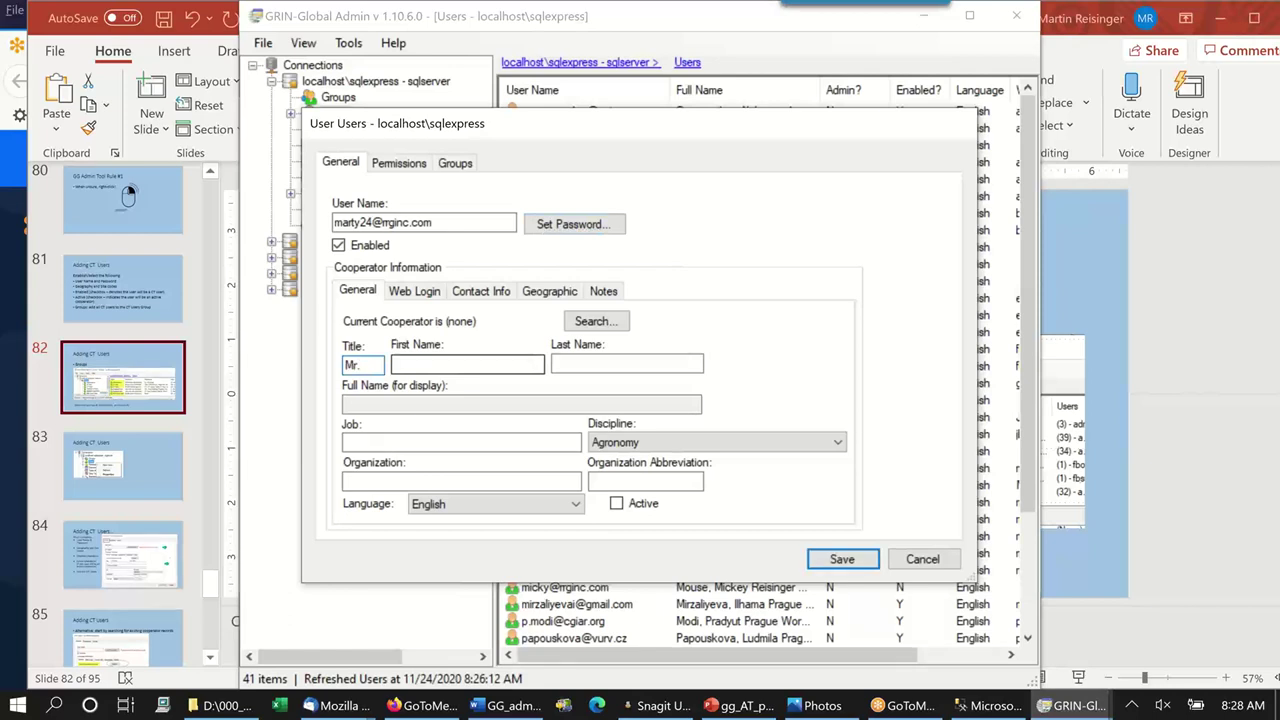
click(467, 364)
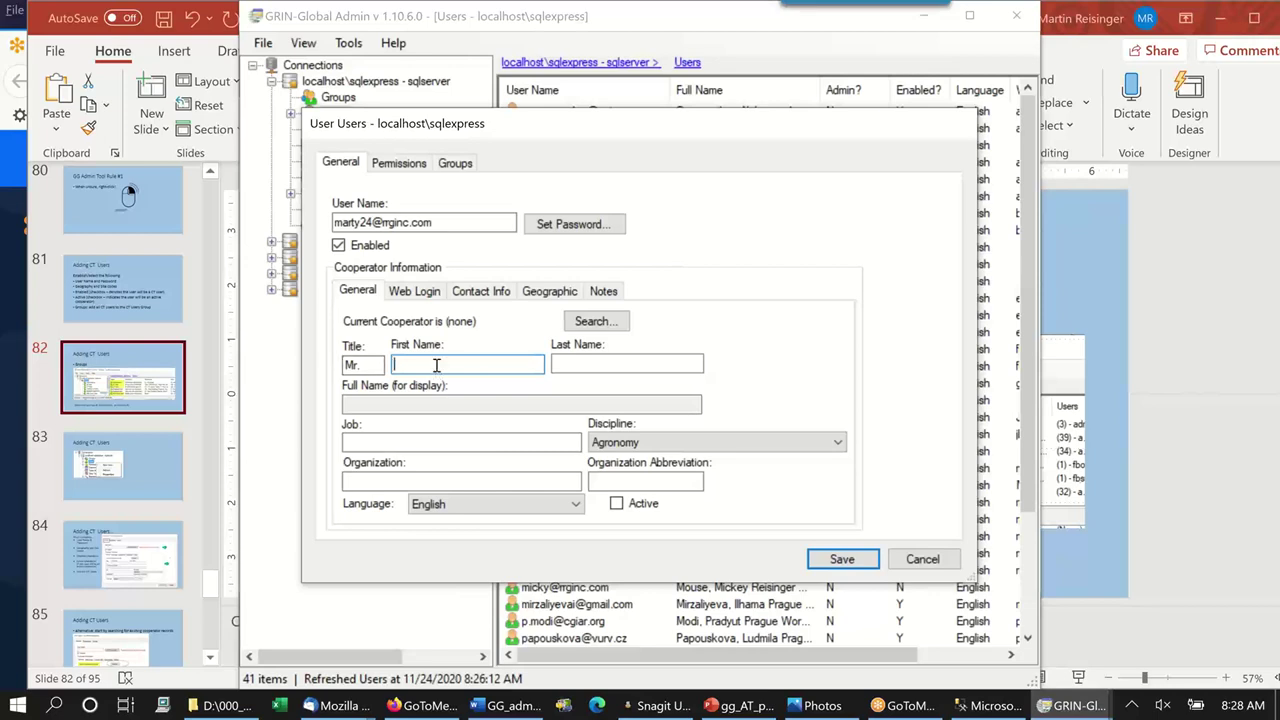
click(639, 368)
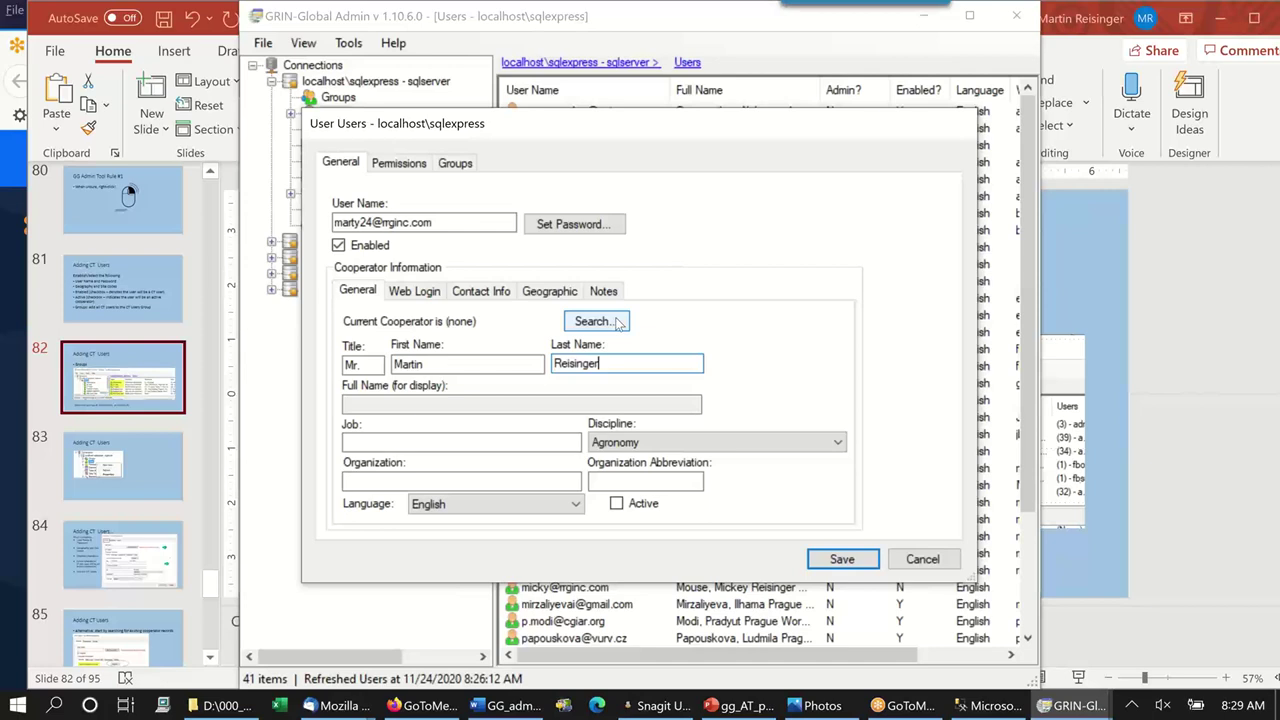
Search cooperators by the user's surname and link the matching RRG cooperator record.
click(615, 321)
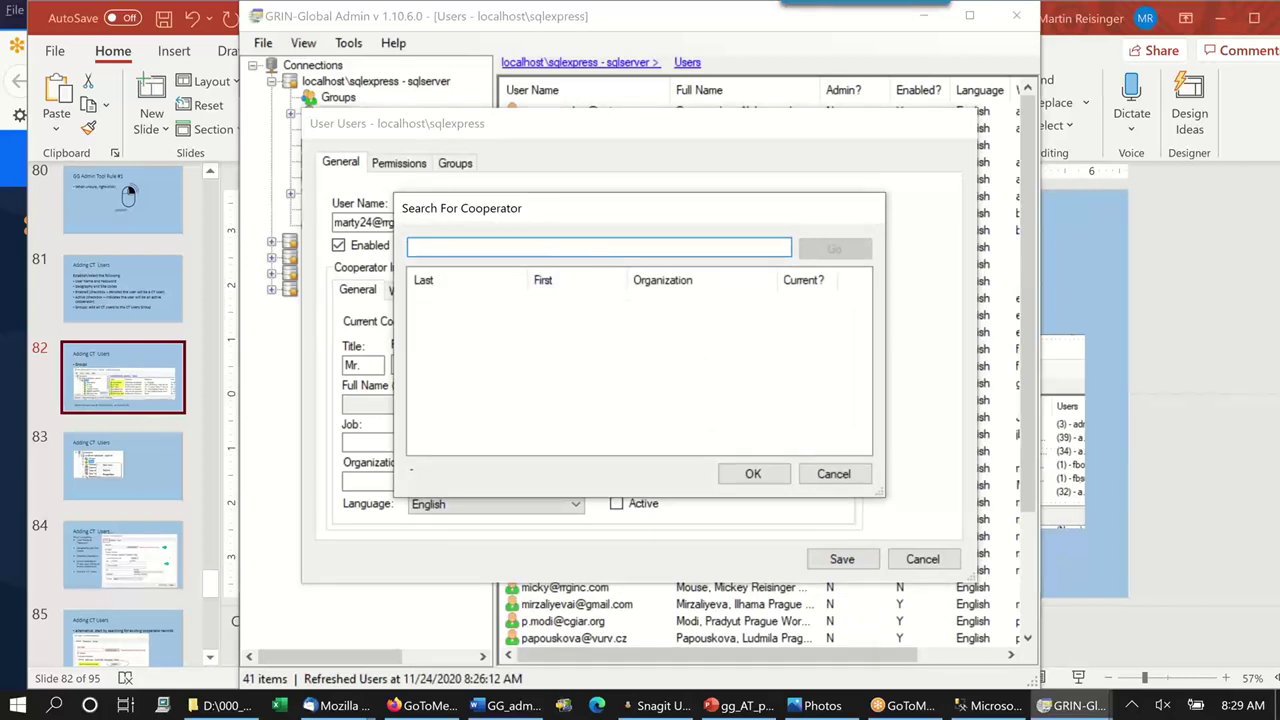
text(reisinger)
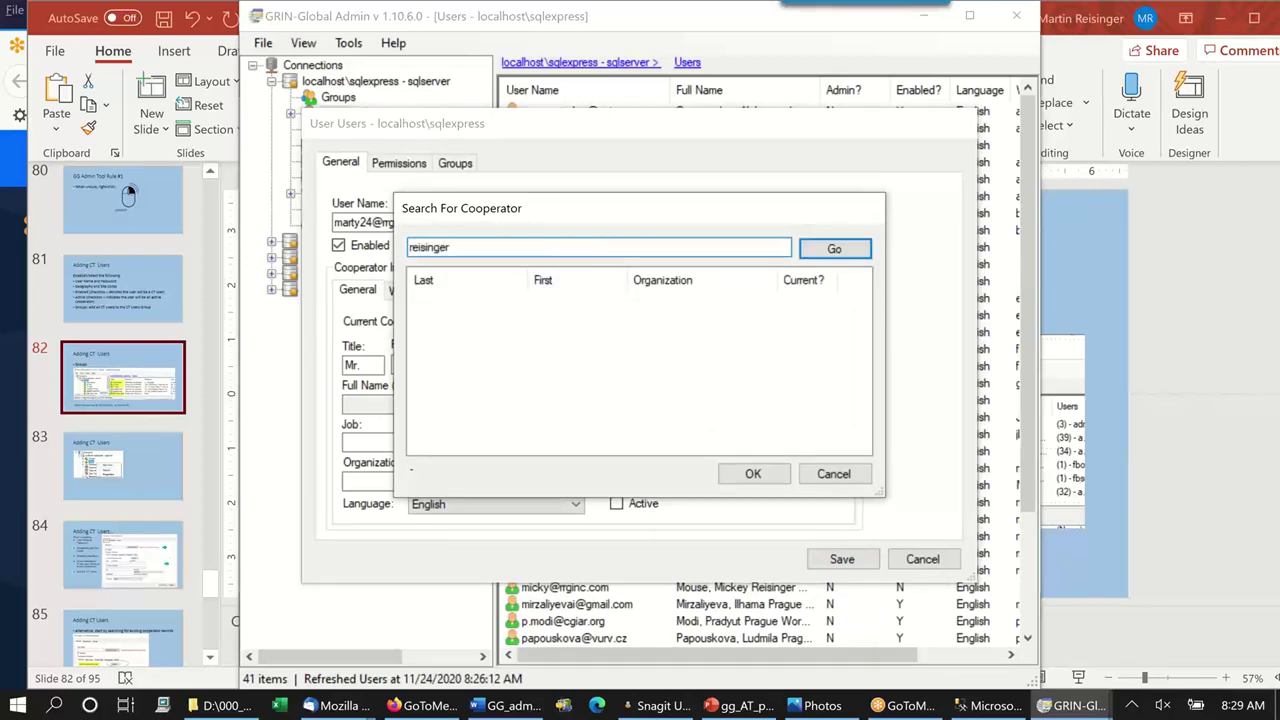
click(834, 250)
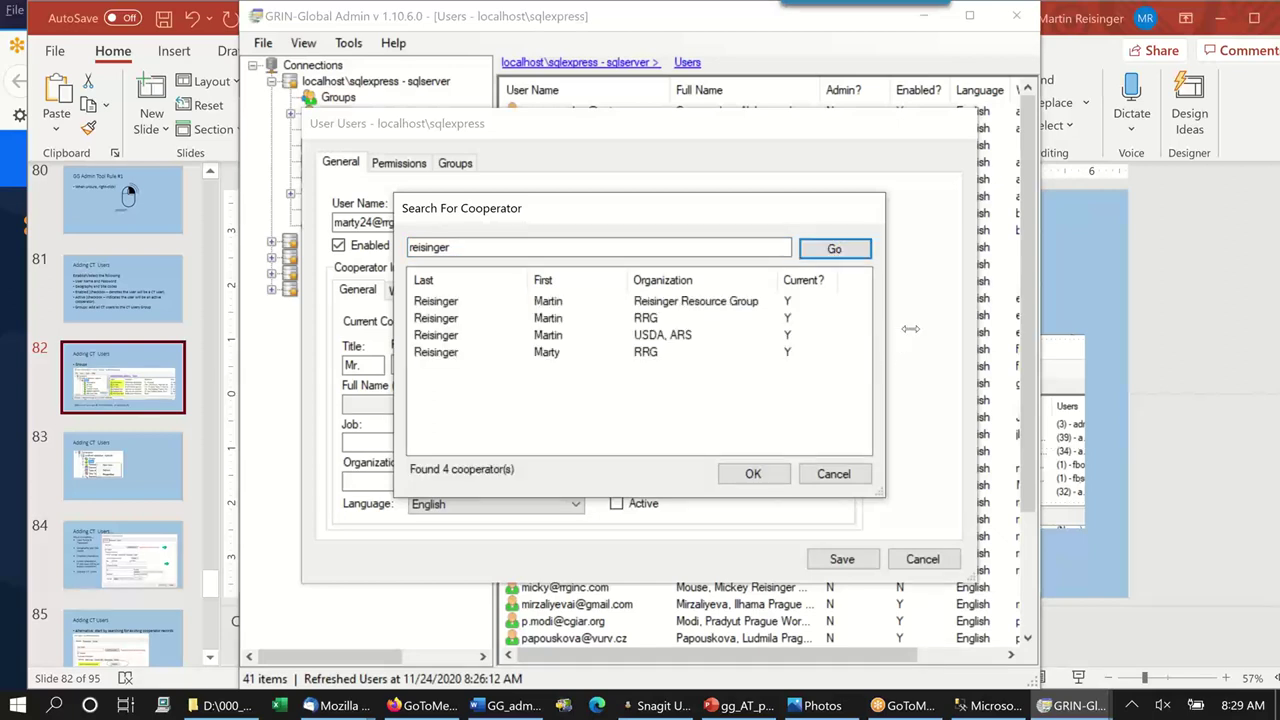
drag(910, 328, 941, 322)
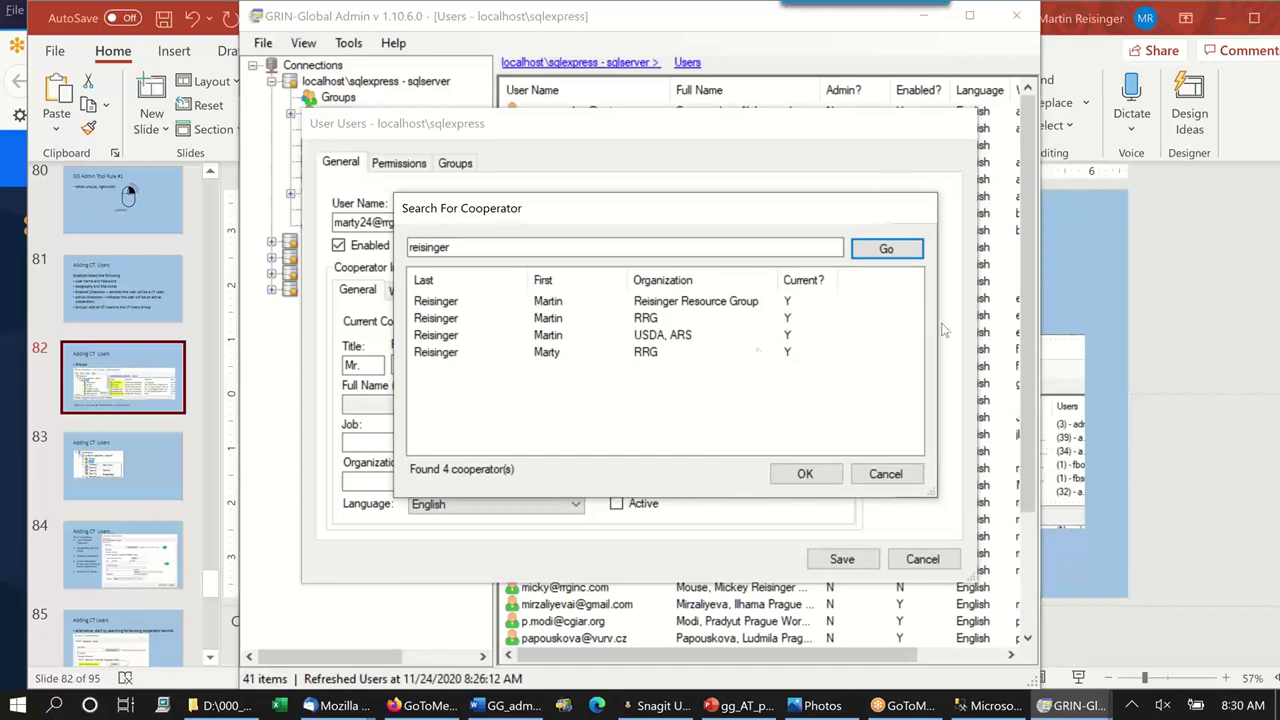
click(449, 356)
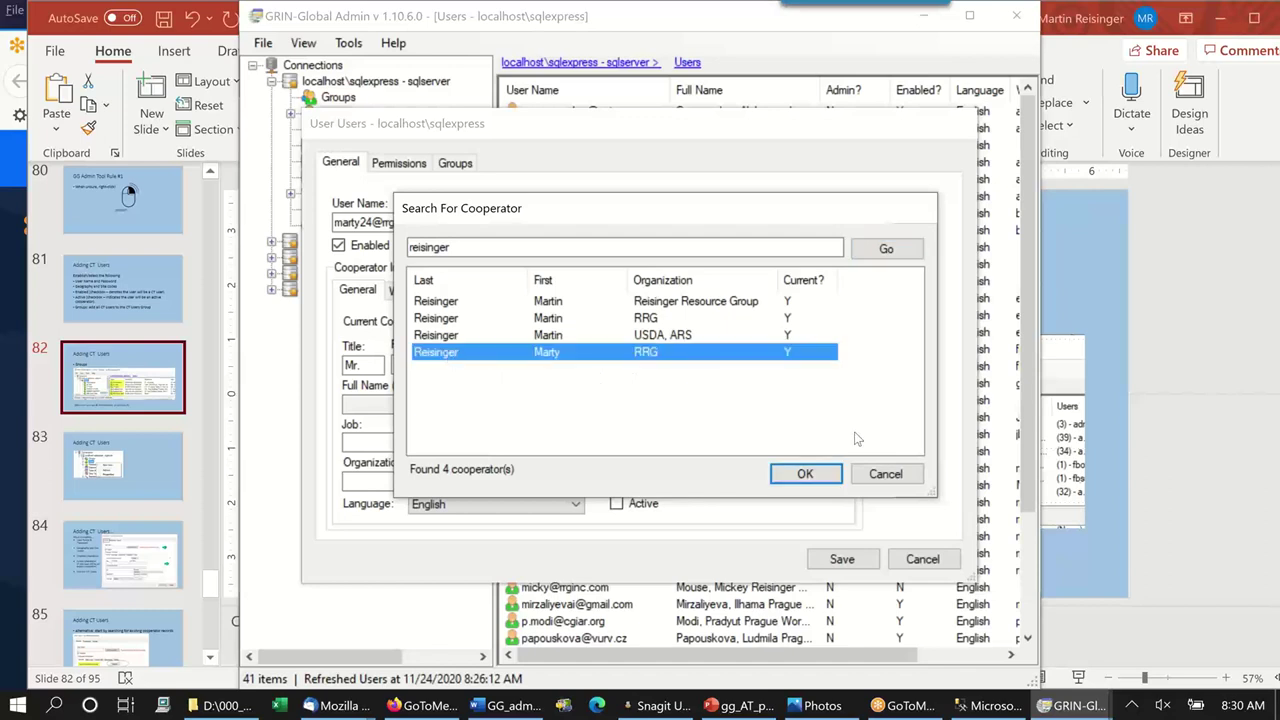
click(824, 479)
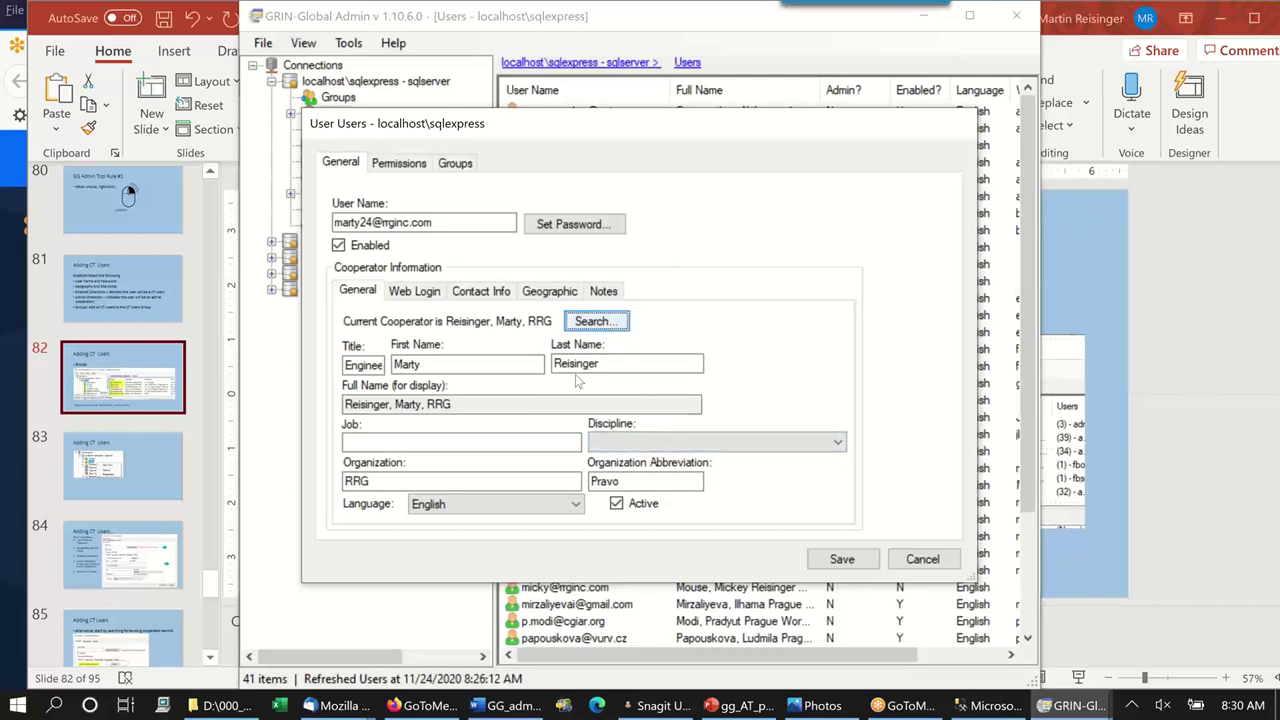
Set the cooperator's discipline to Breeding and job to Chicken Farmer.
click(838, 443)
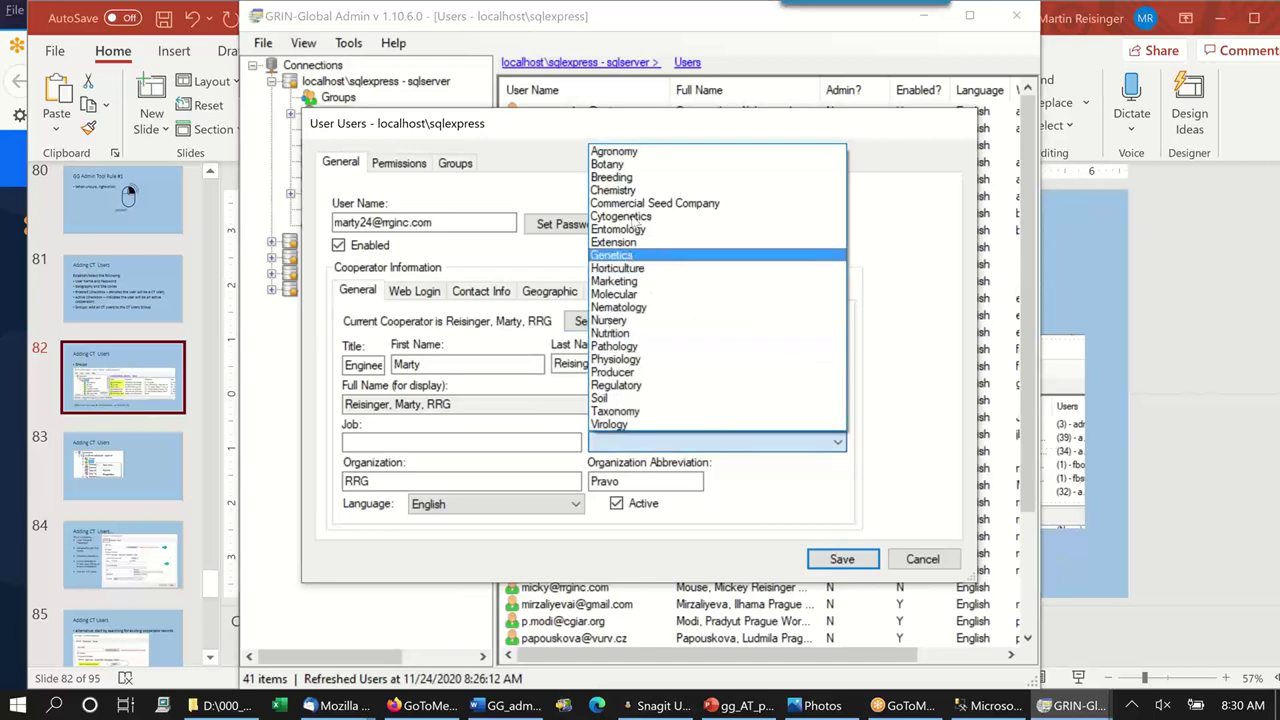
click(630, 178)
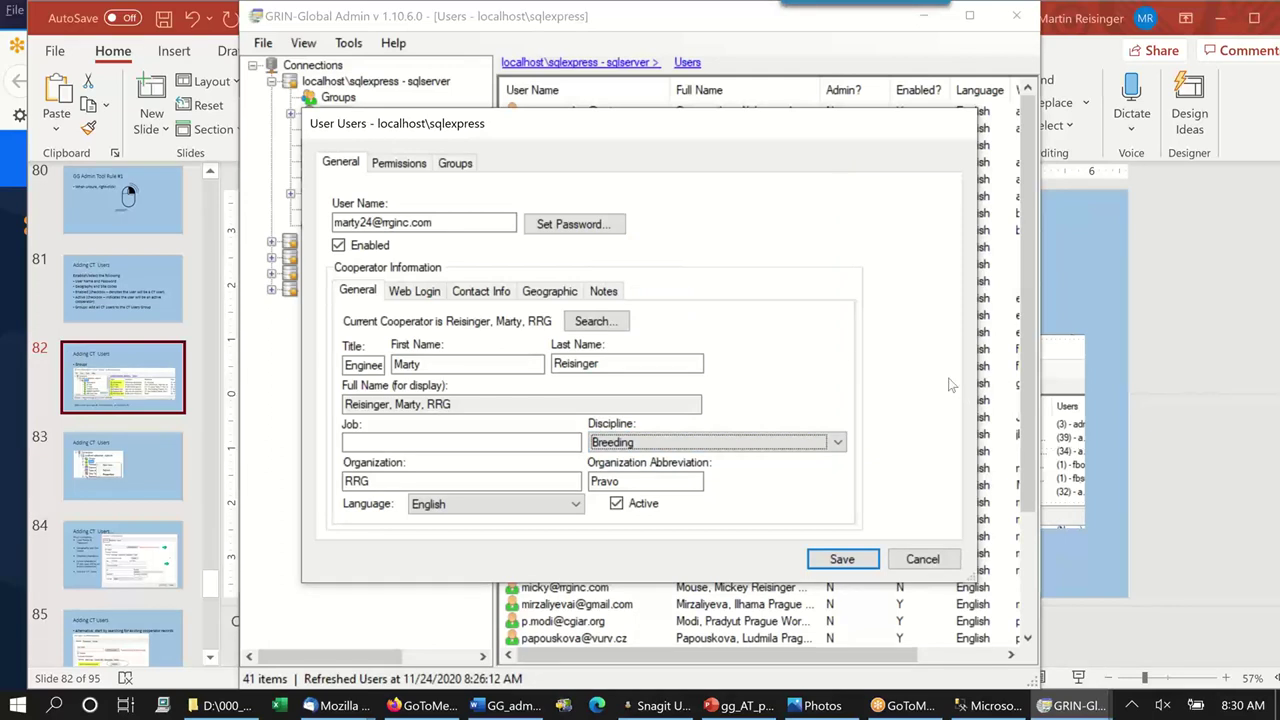
click(457, 440)
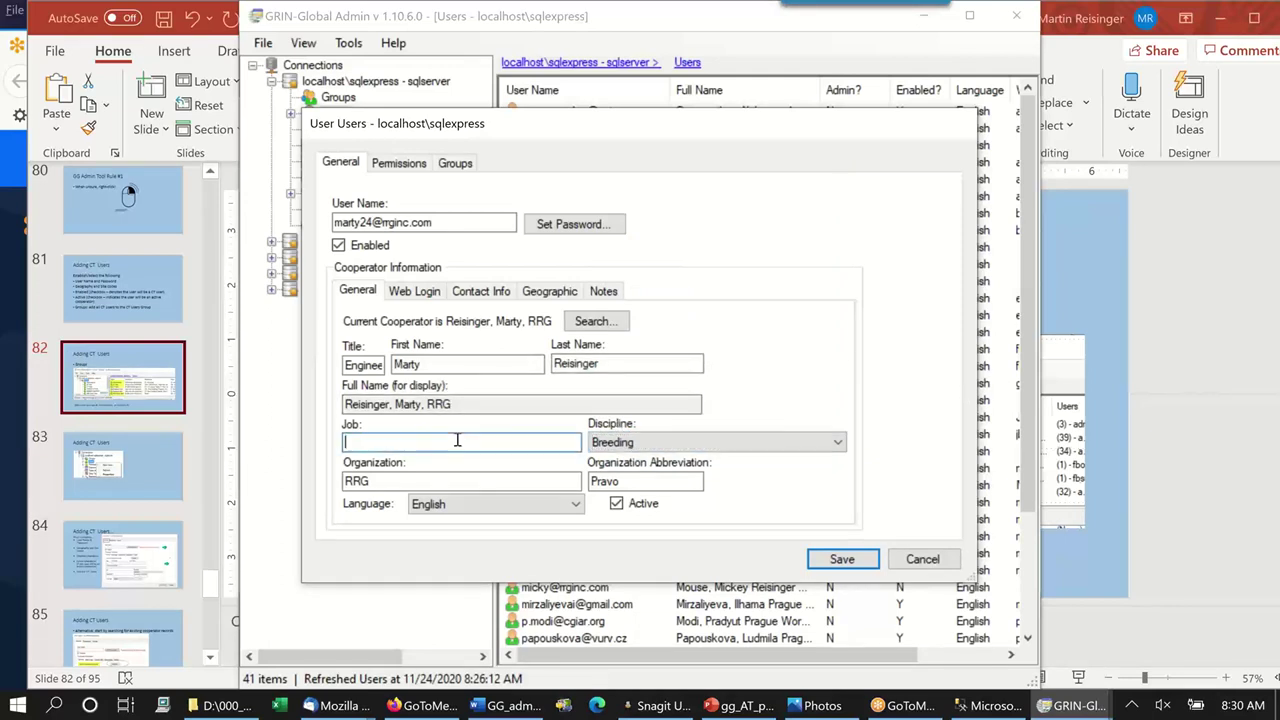
text(Chicken Farmer)
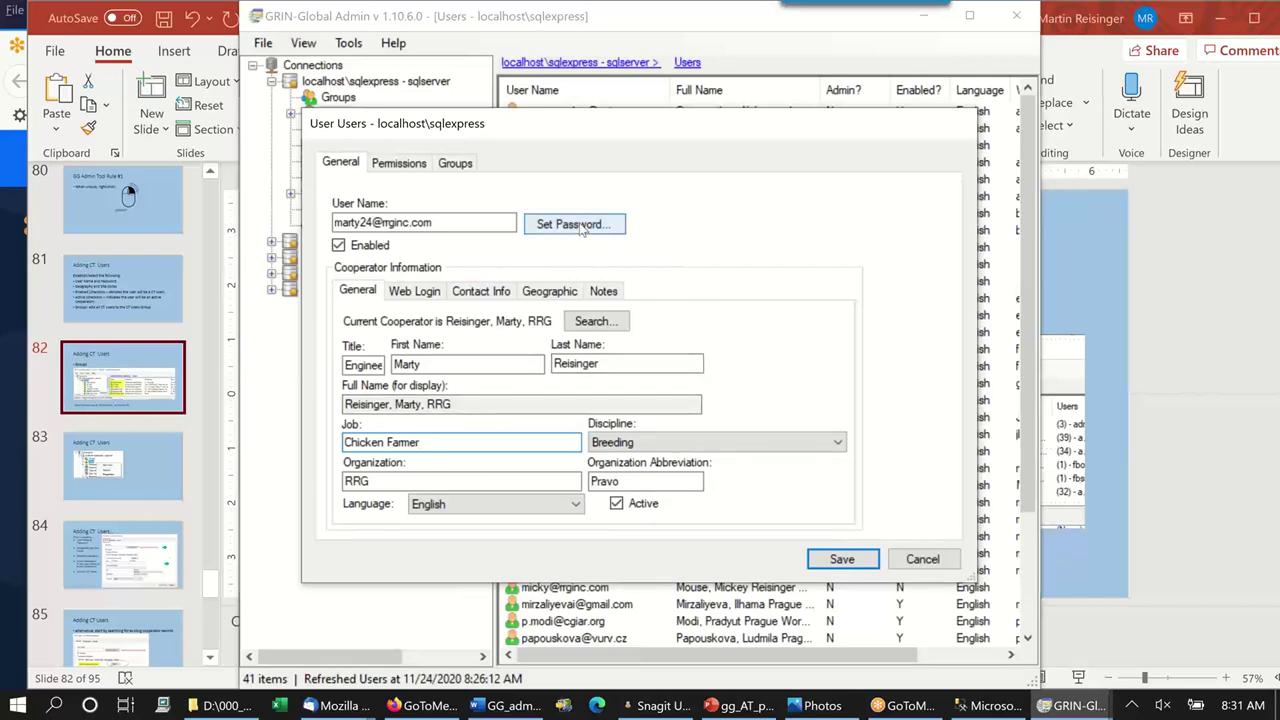
Enter the new user's password again and apply it.
click(581, 226)
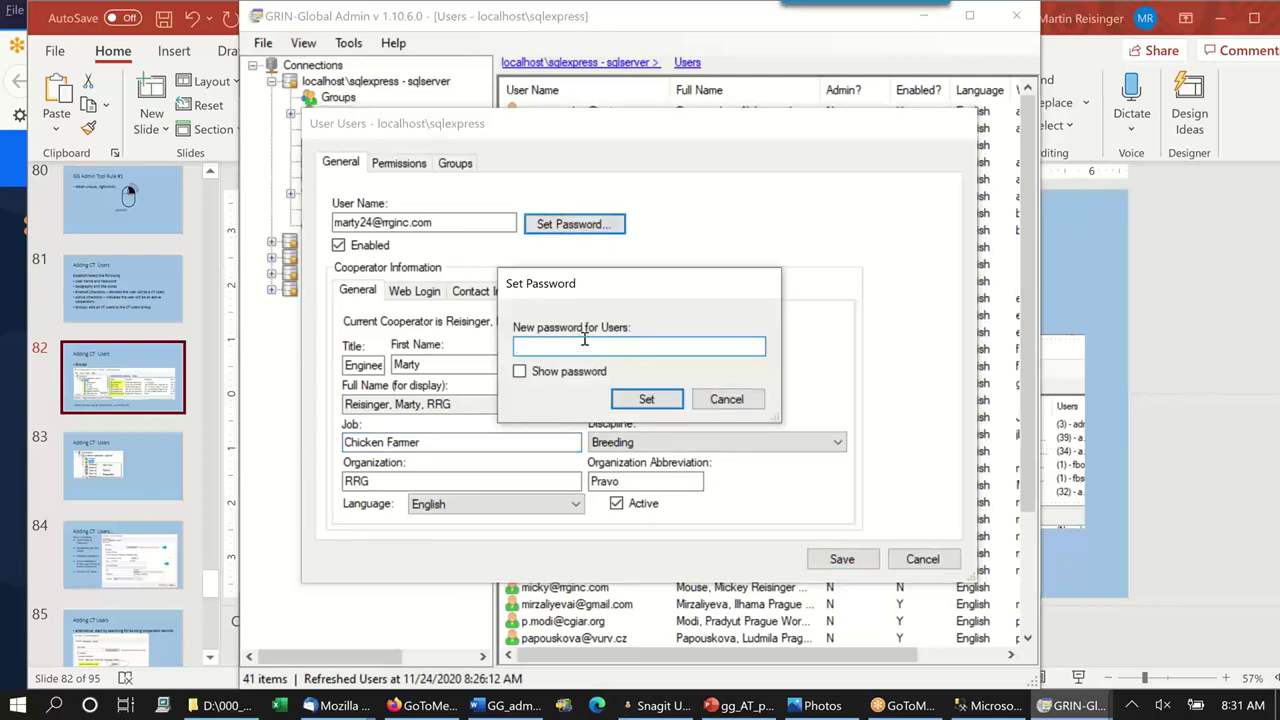
text(******)
click(646, 399)
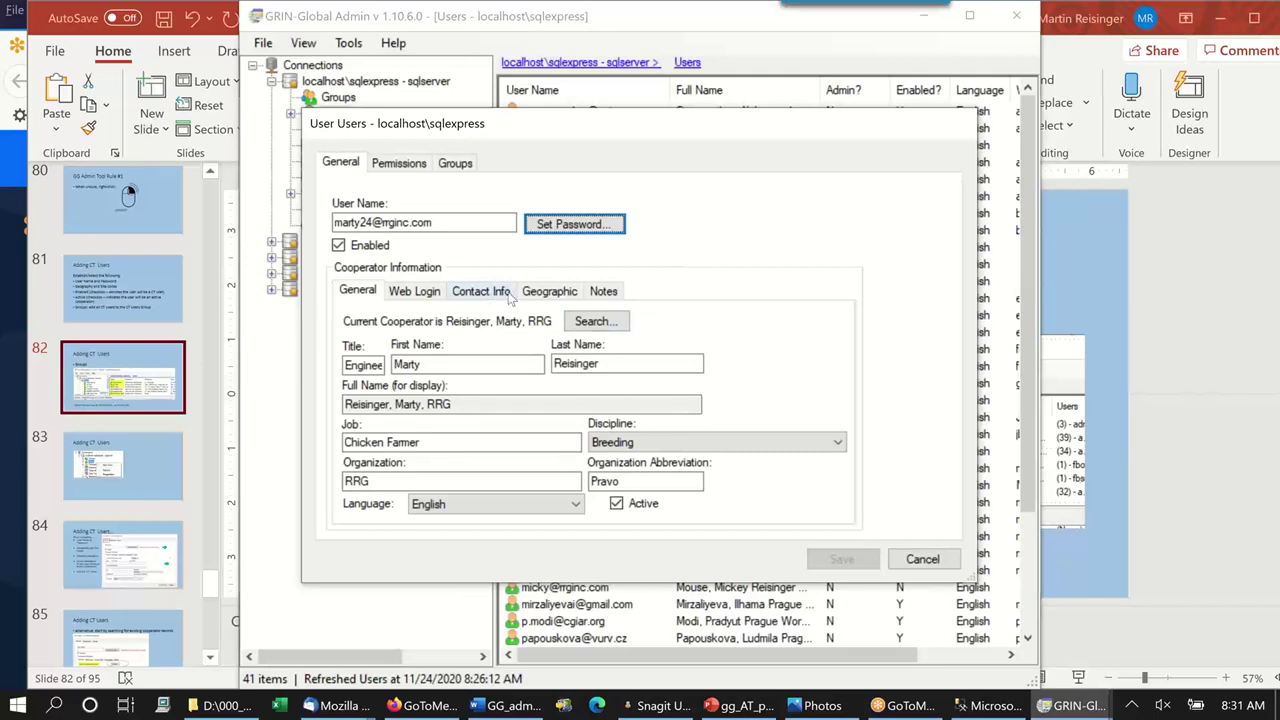
Review the cooperator's geography, contact information and empty notes sections.
click(553, 296)
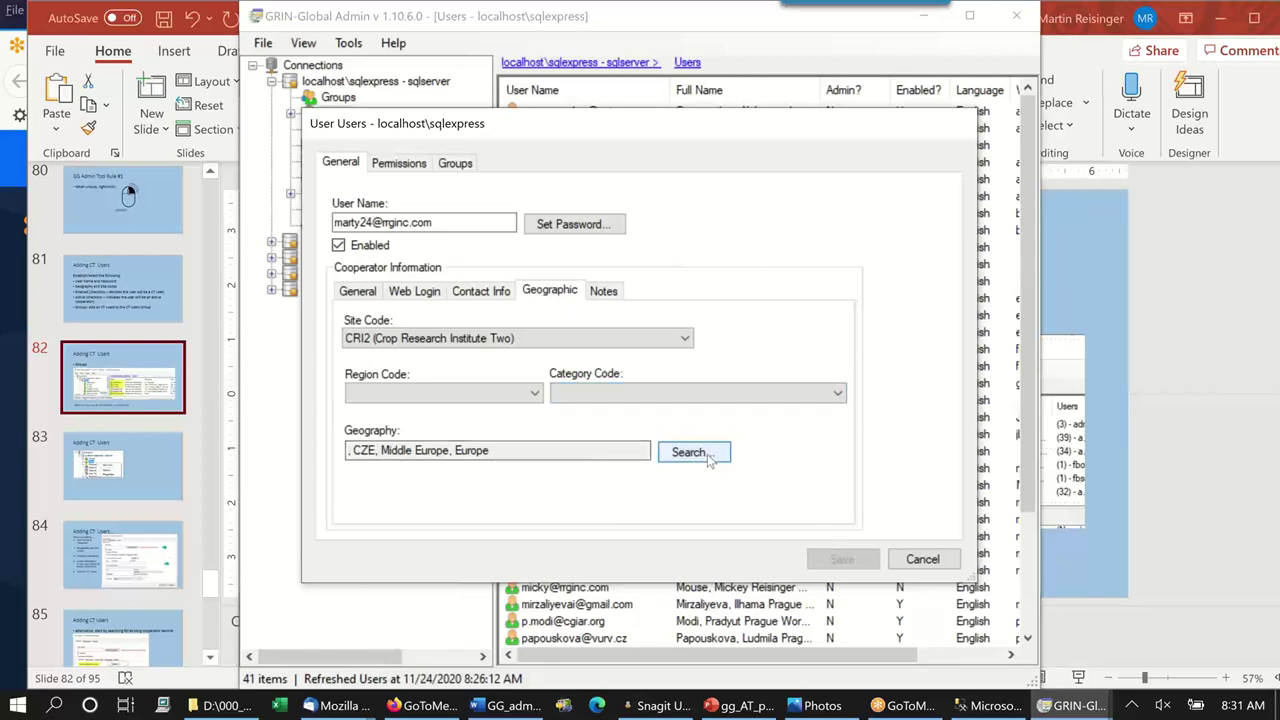
click(633, 453)
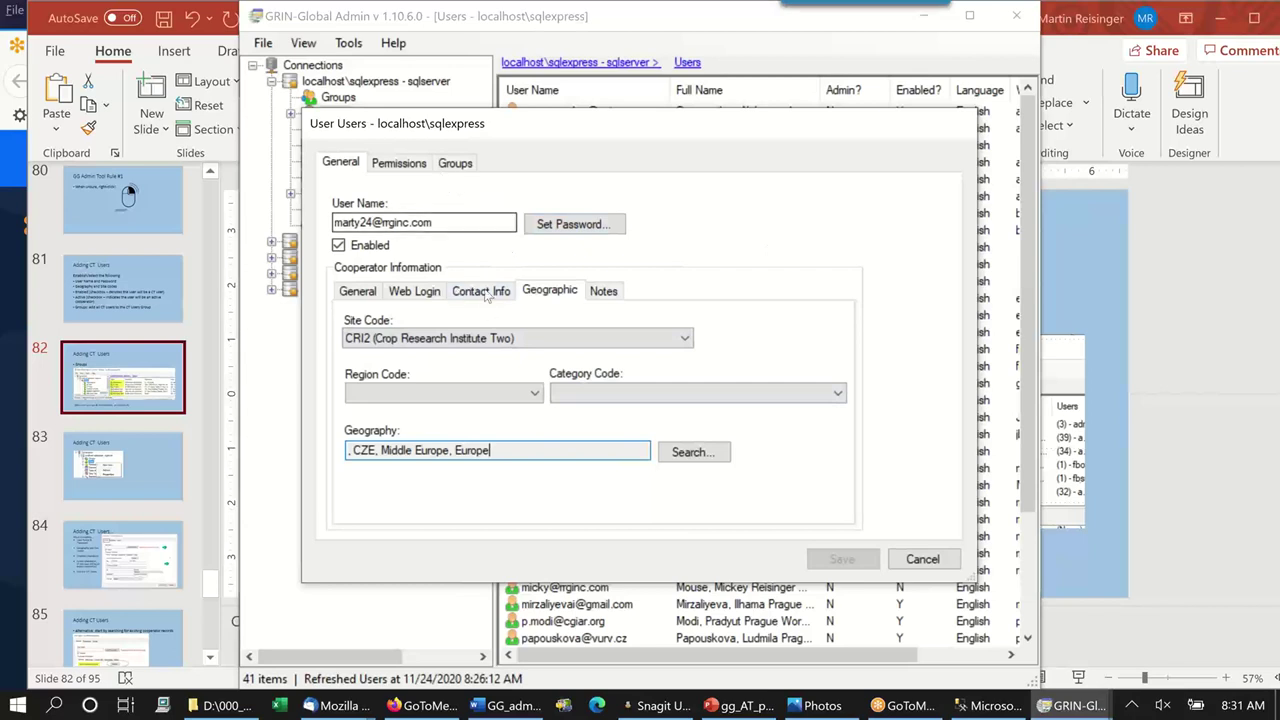
click(487, 293)
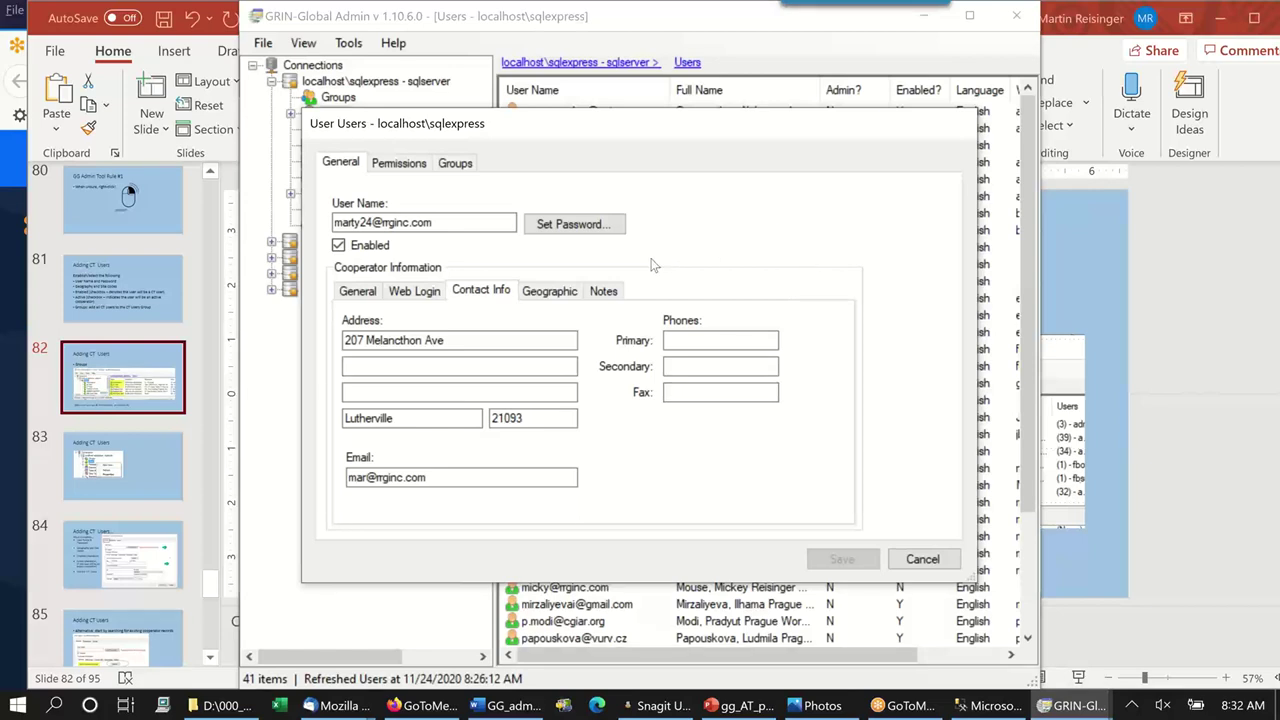
click(606, 291)
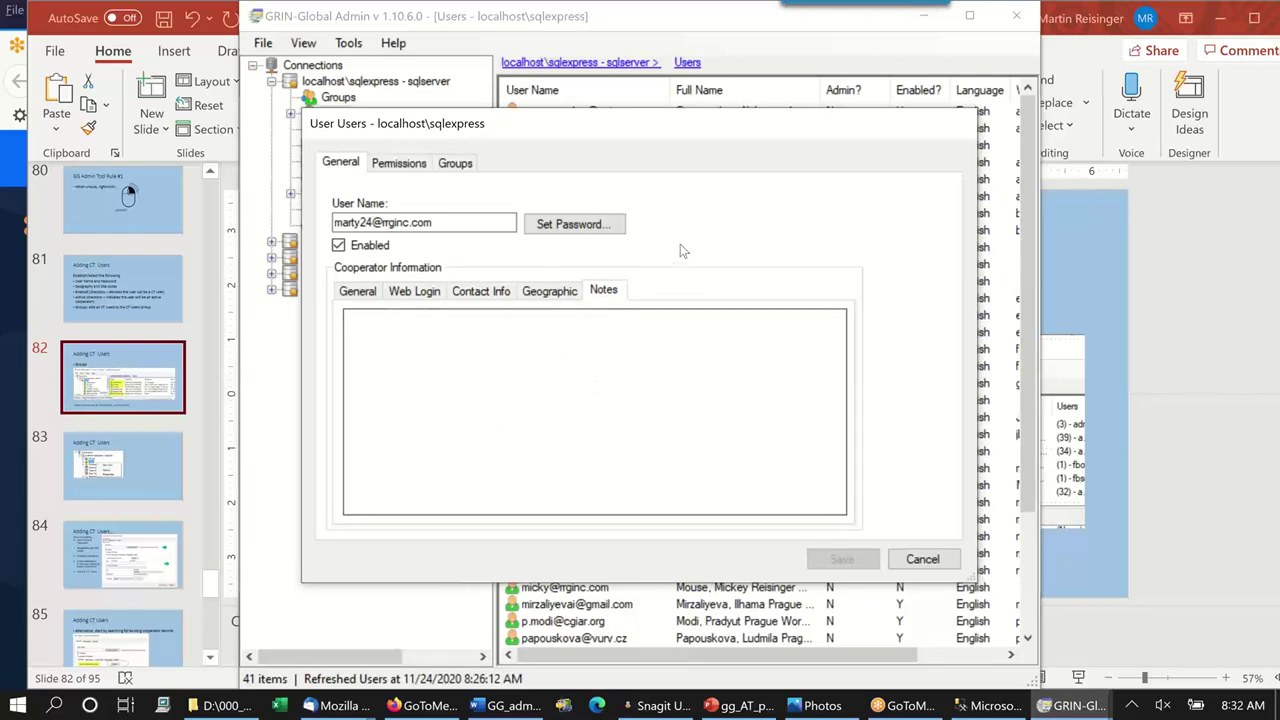
Save the new user and bring up the list of available groups for membership.
click(455, 165)
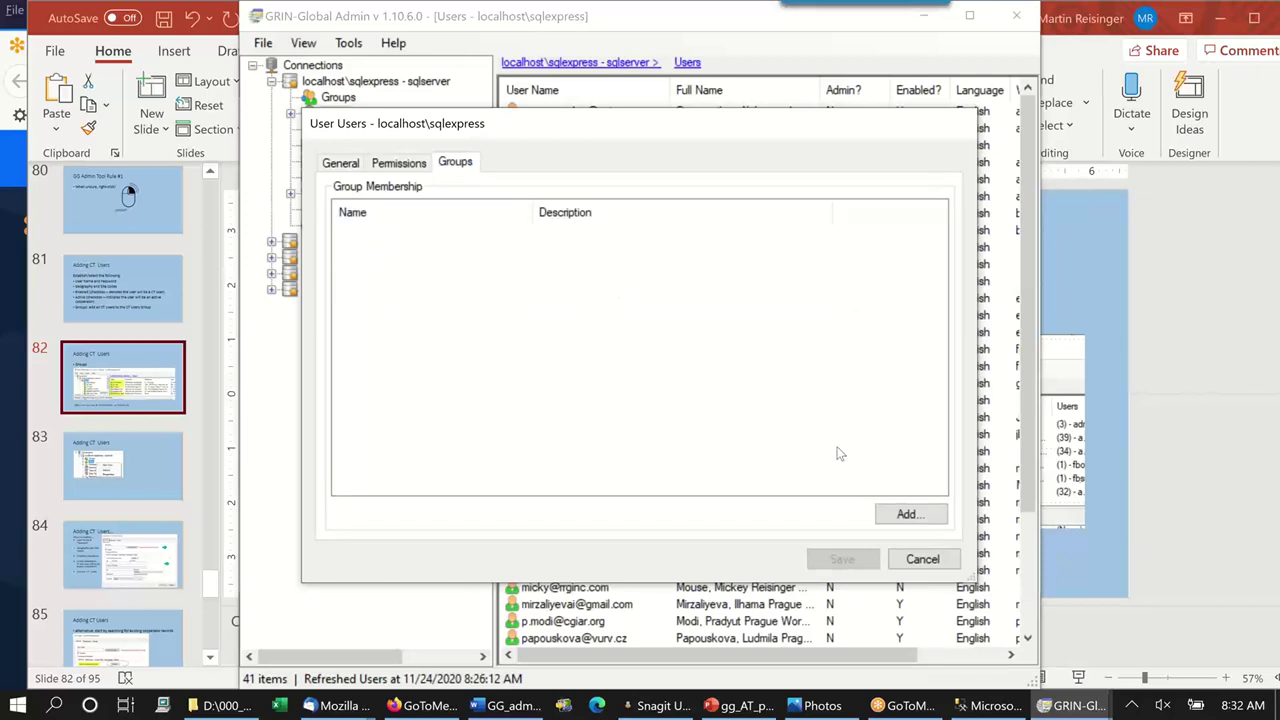
click(926, 515)
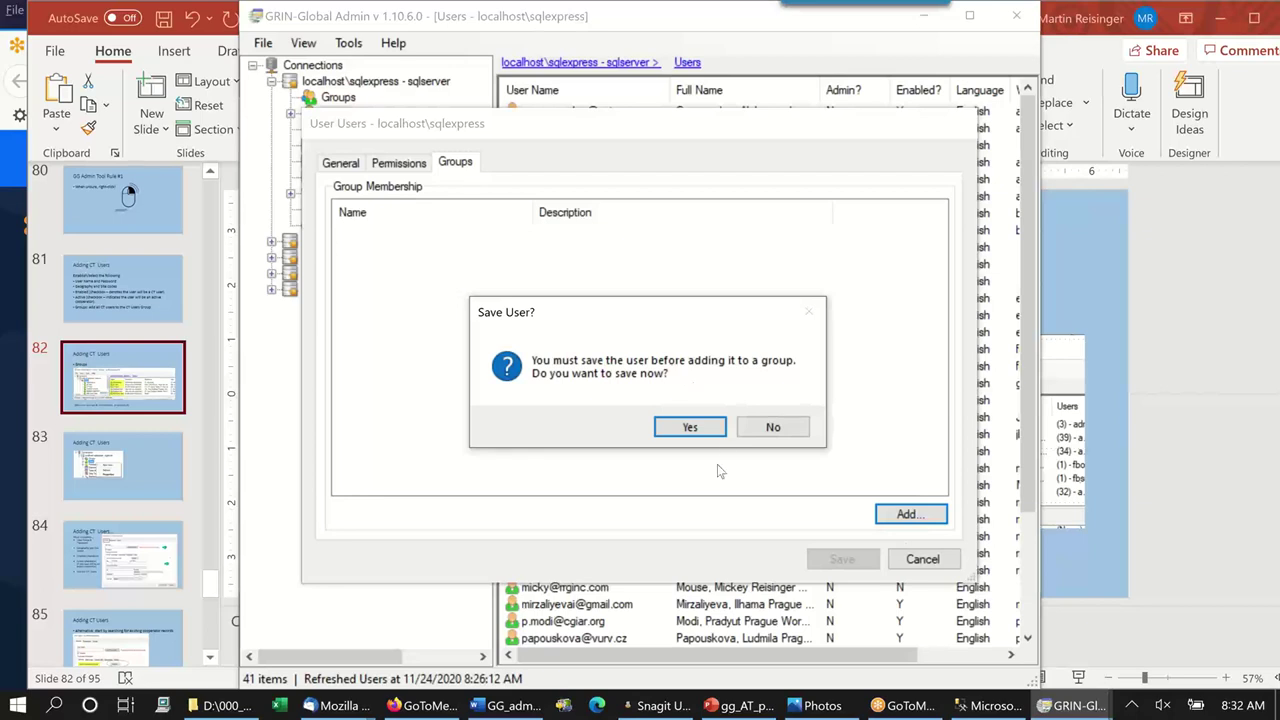
click(690, 427)
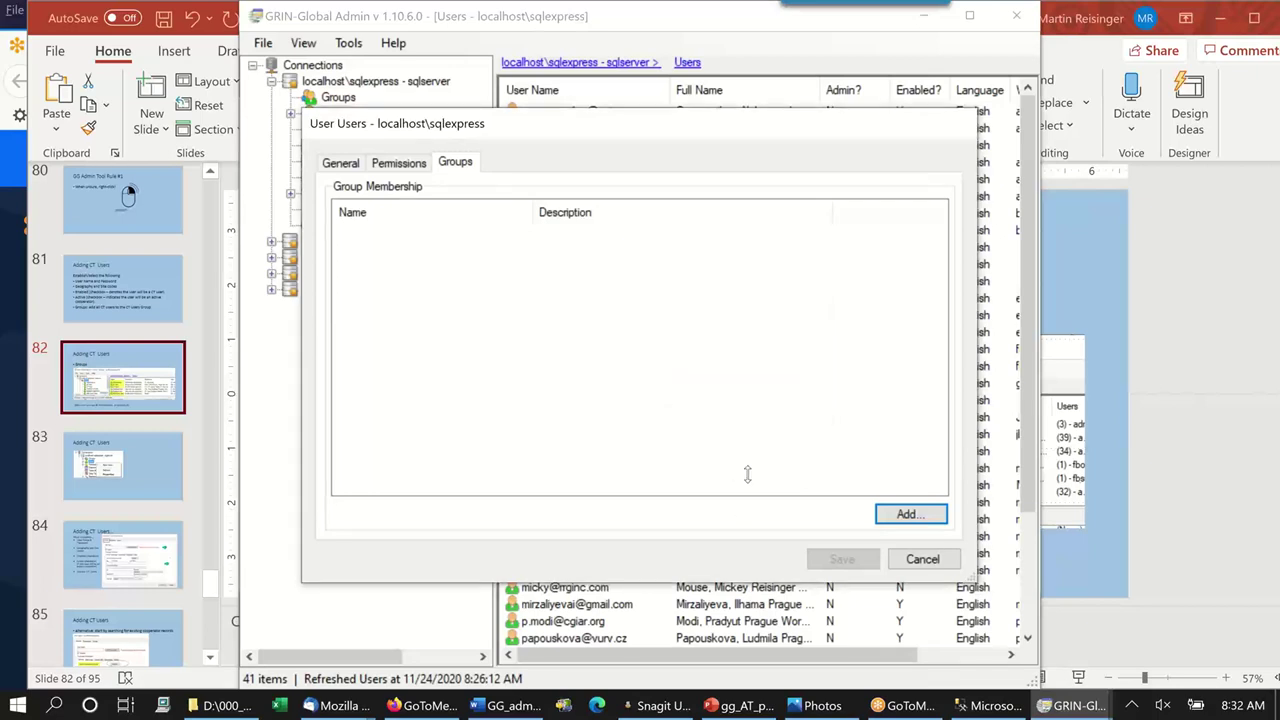
key(Return)
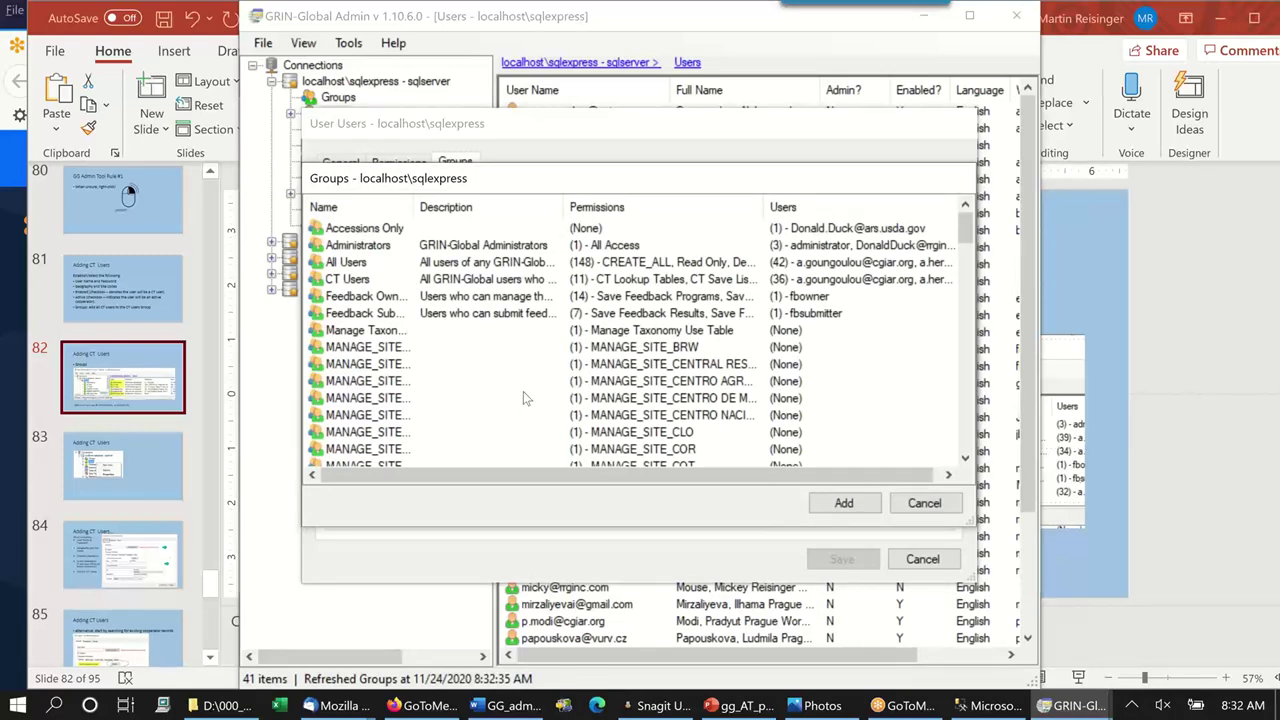
Add the new user to the CT Users group alongside All Users.
click(367, 282)
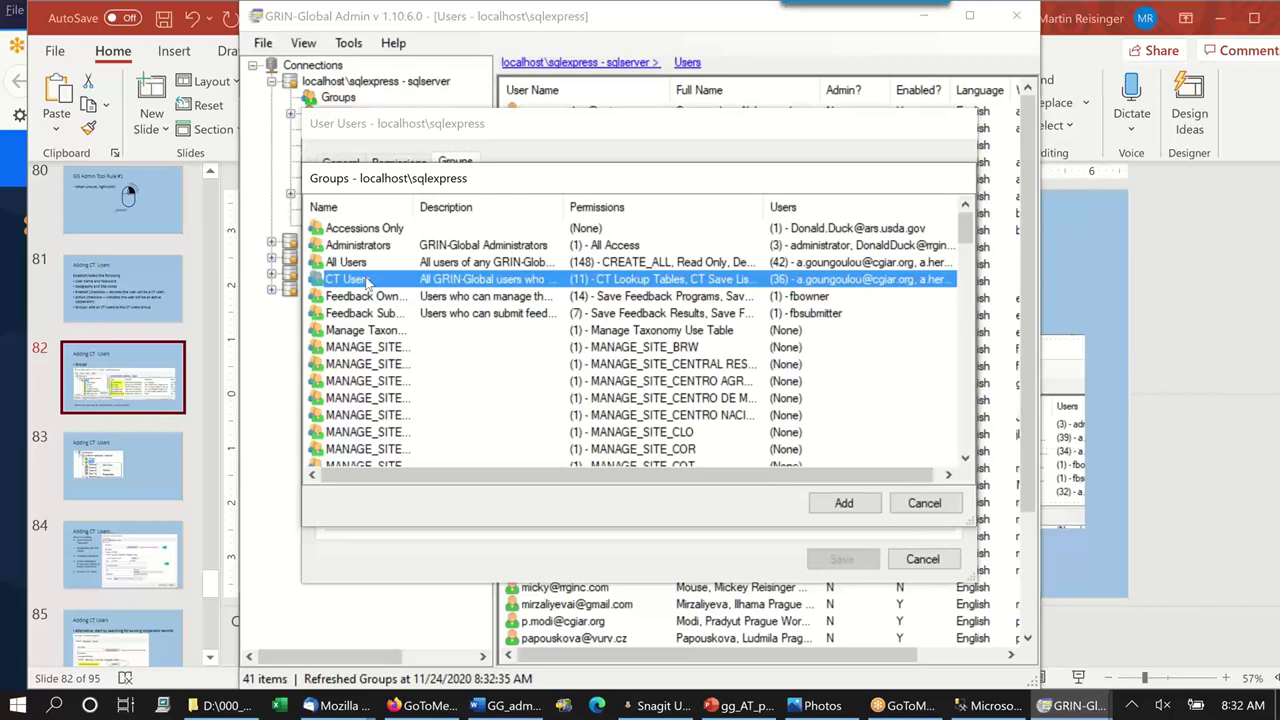
click(866, 505)
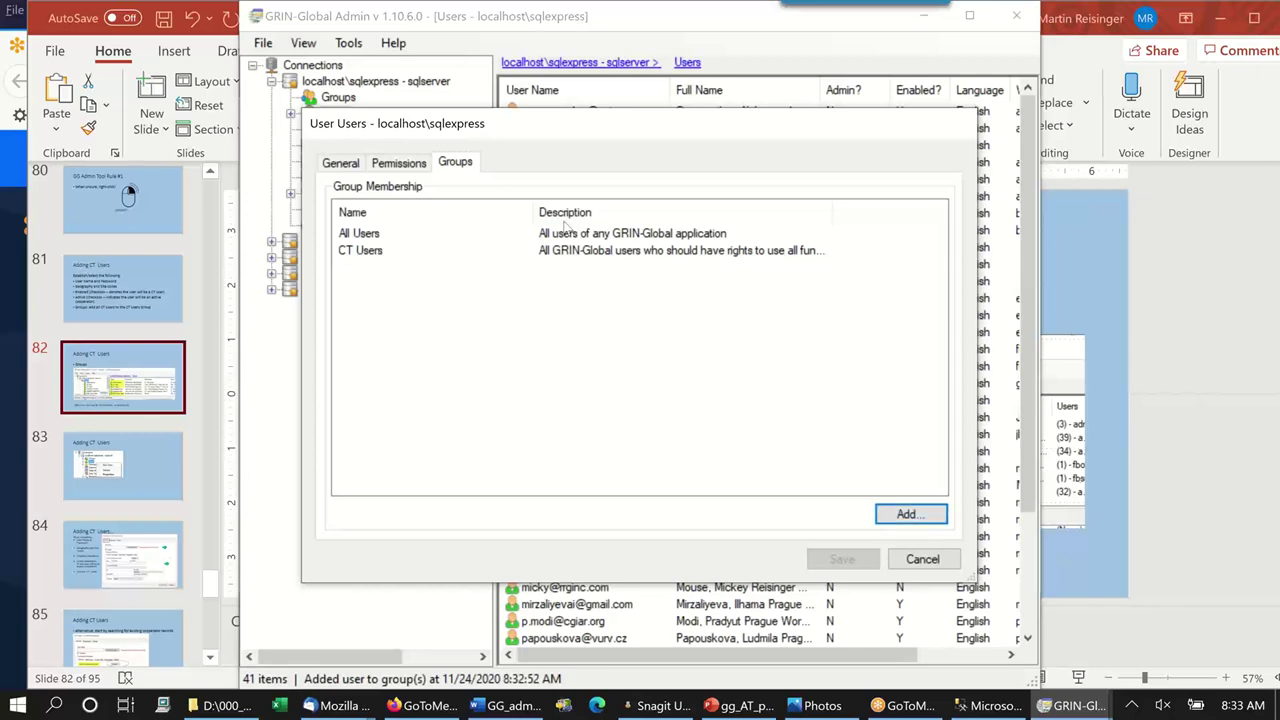
Review the Assigned Permissions the user inherits from All Users.
click(398, 163)
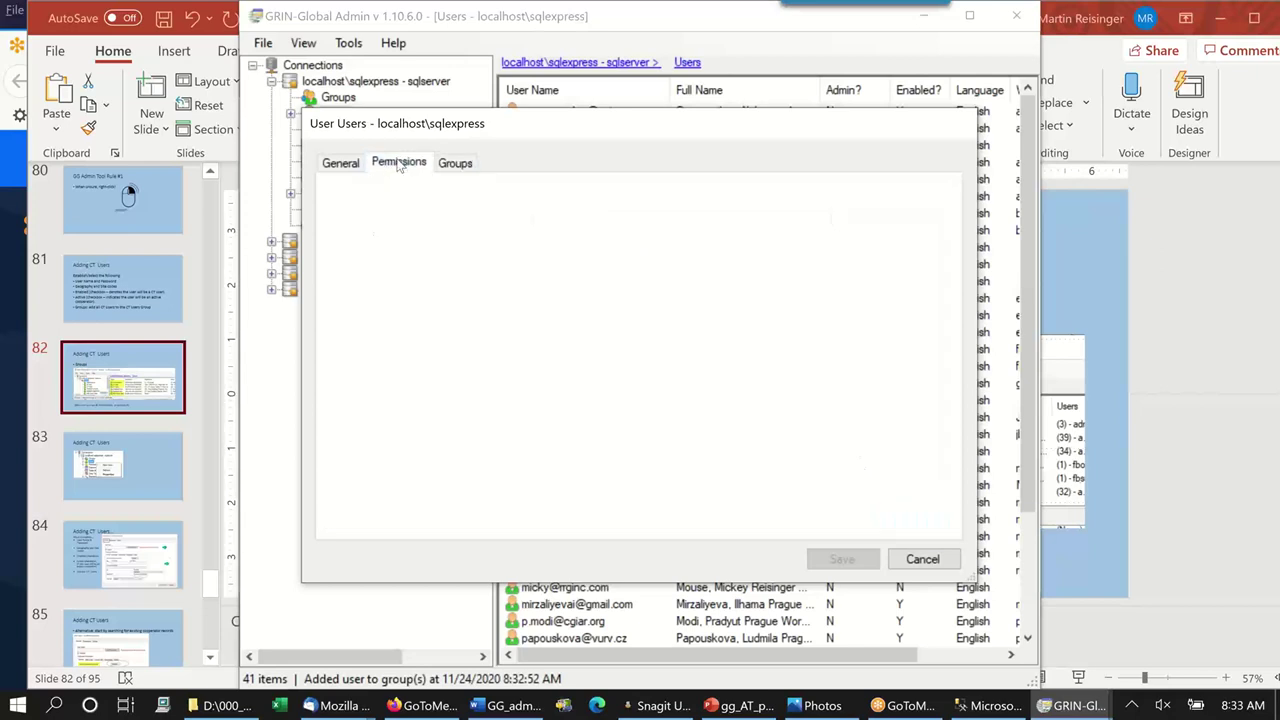
scroll(569, 293, down, 6)
scroll(574, 310, down, 1)
scroll(600, 291, up, 5)
scroll(587, 316, down, 1)
scroll(587, 314, down, 2)
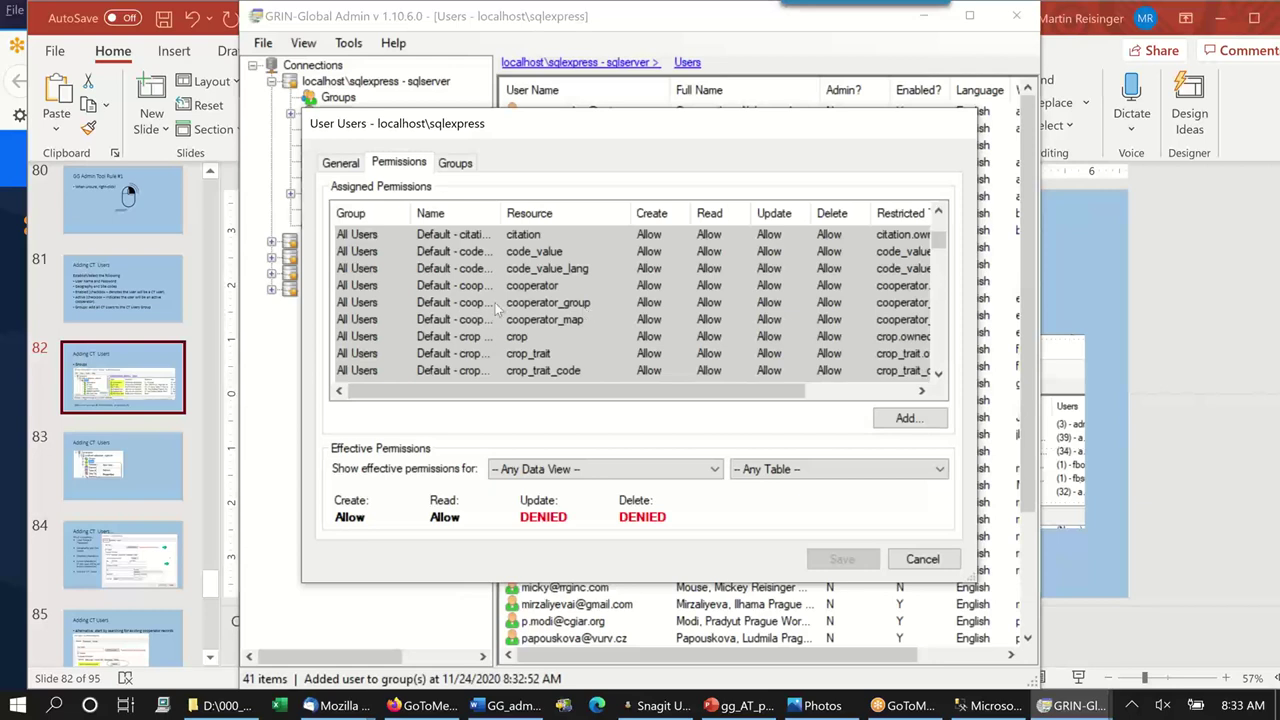
scroll(588, 281, down, 10)
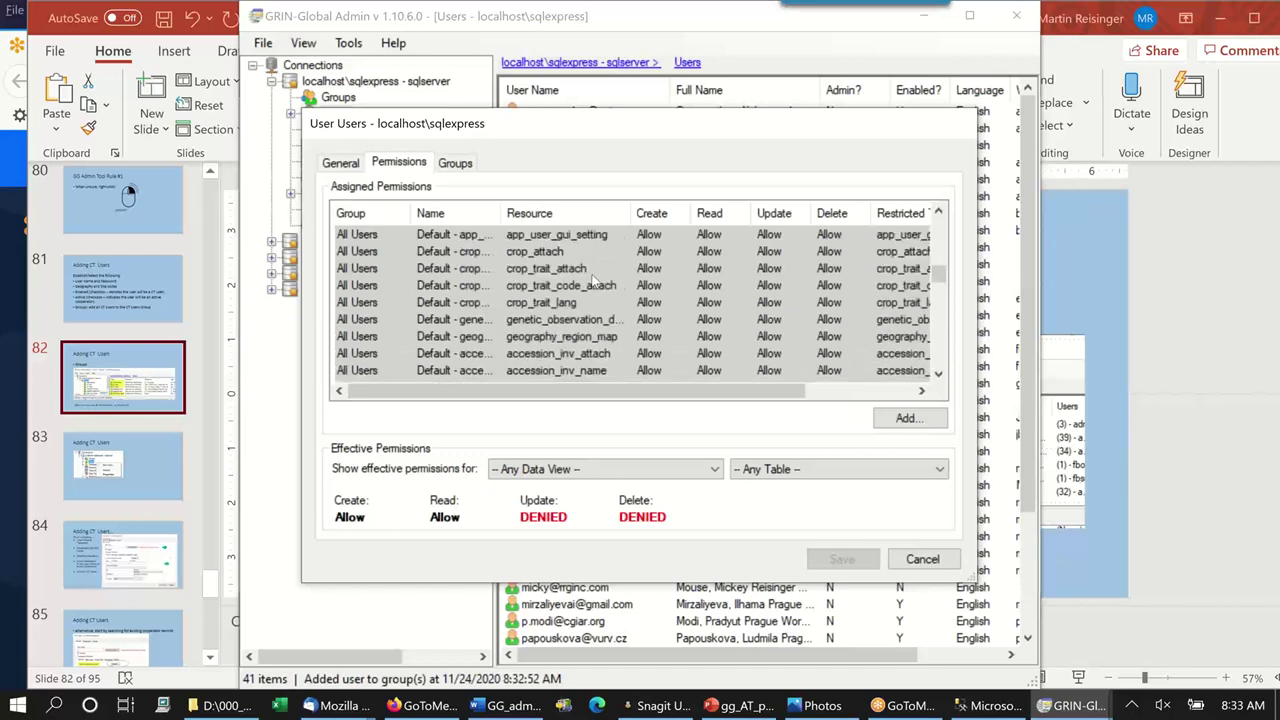
scroll(590, 275, down, 10)
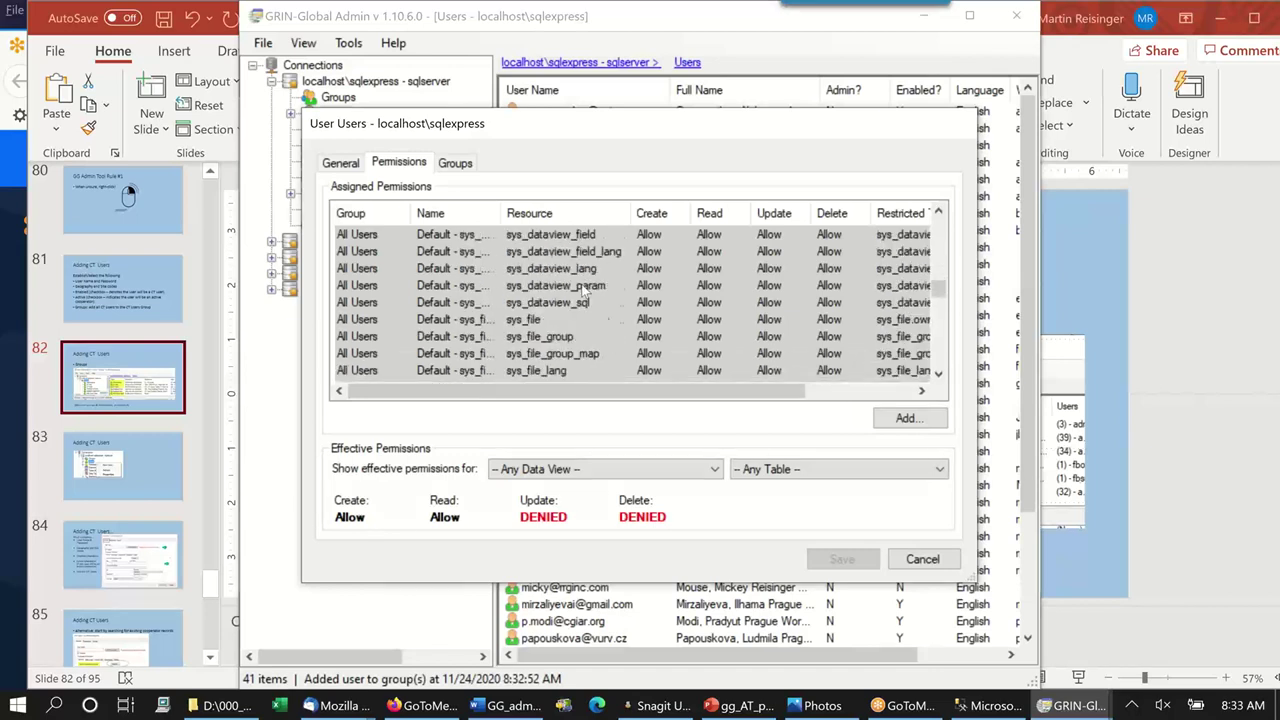
scroll(588, 318, down, 12)
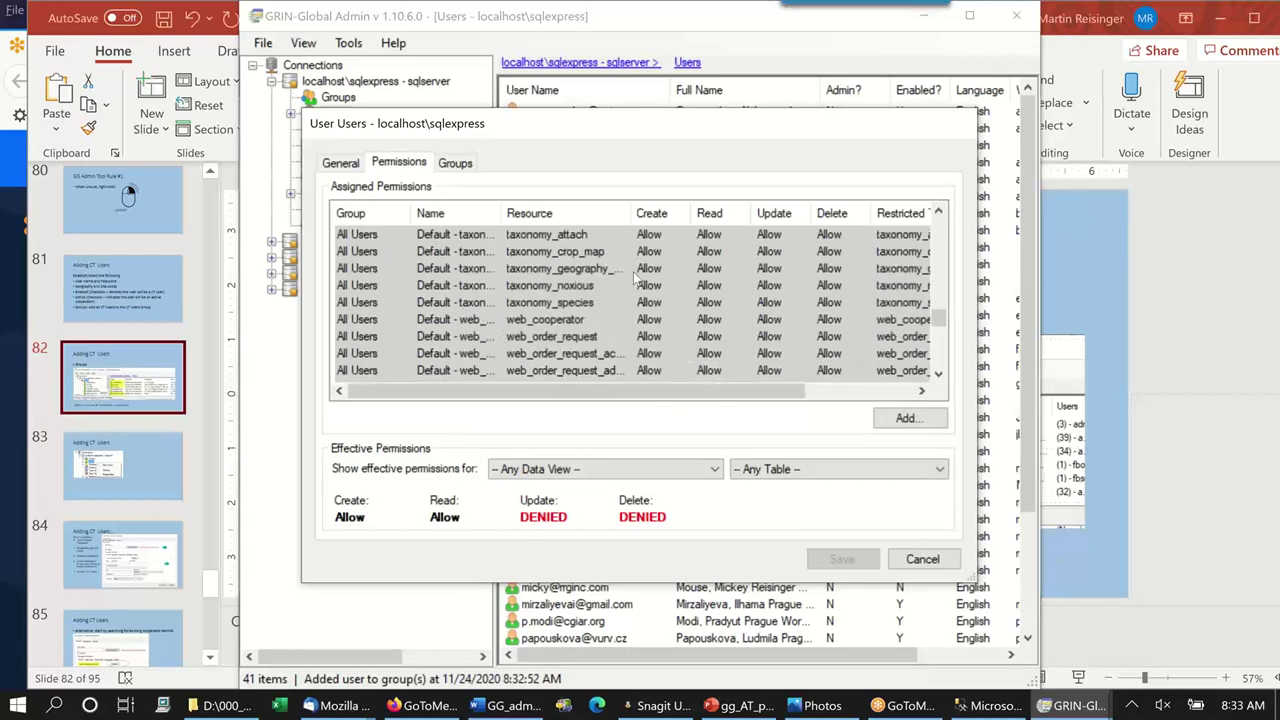
Recheck the group memberships, go back to General details, and cancel the dialog.
click(454, 165)
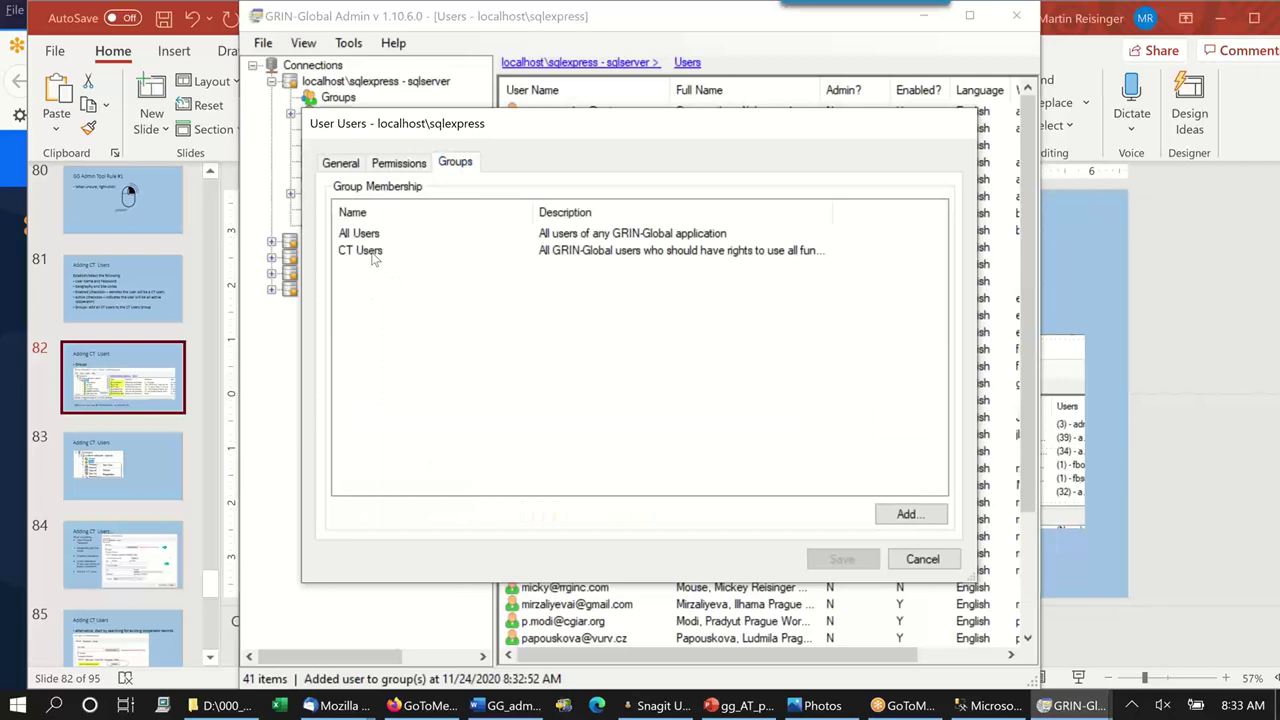
click(354, 168)
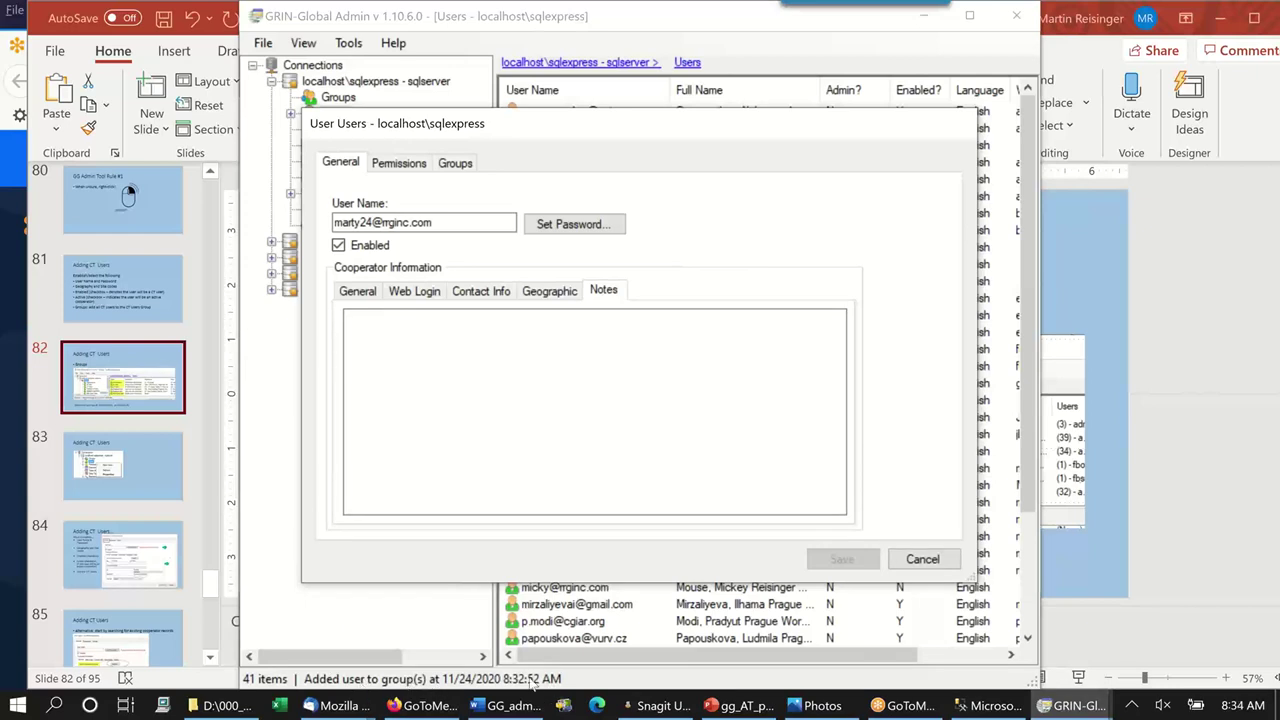
click(924, 559)
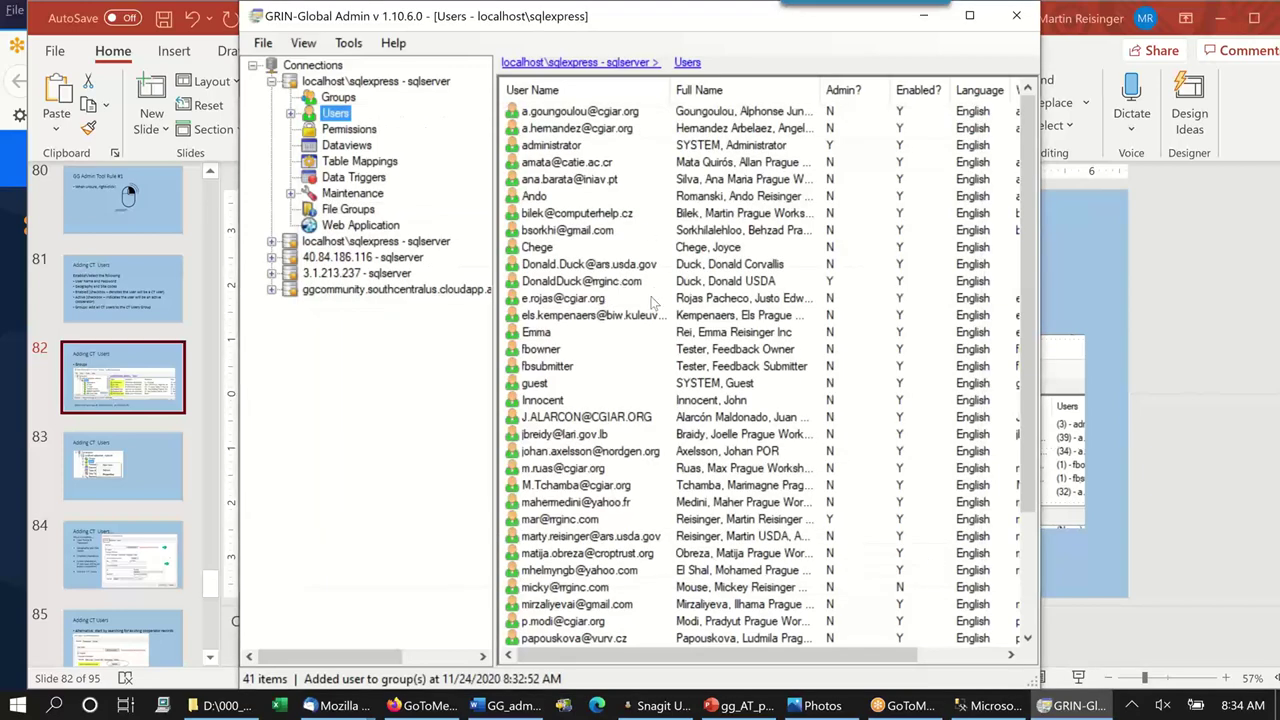
Expand the Users branch and widen the tree pane to show full account names.
scroll(652, 318, down, 3)
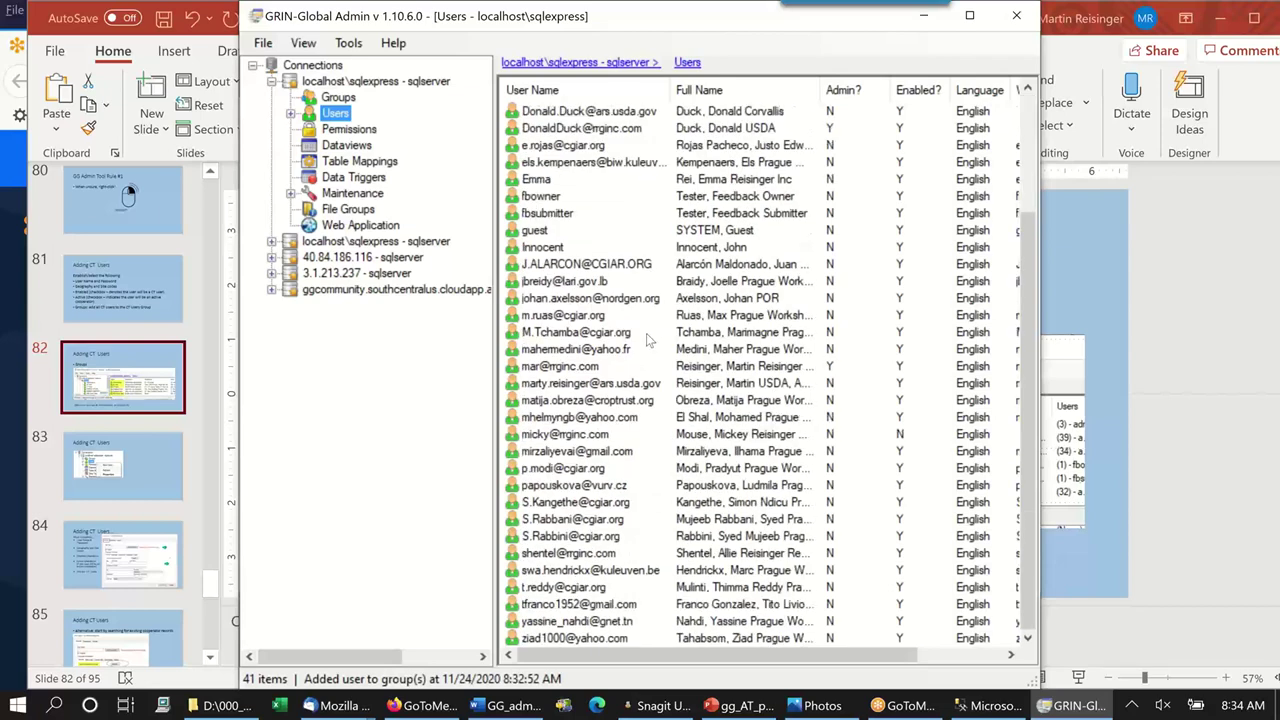
scroll(648, 340, up, 2)
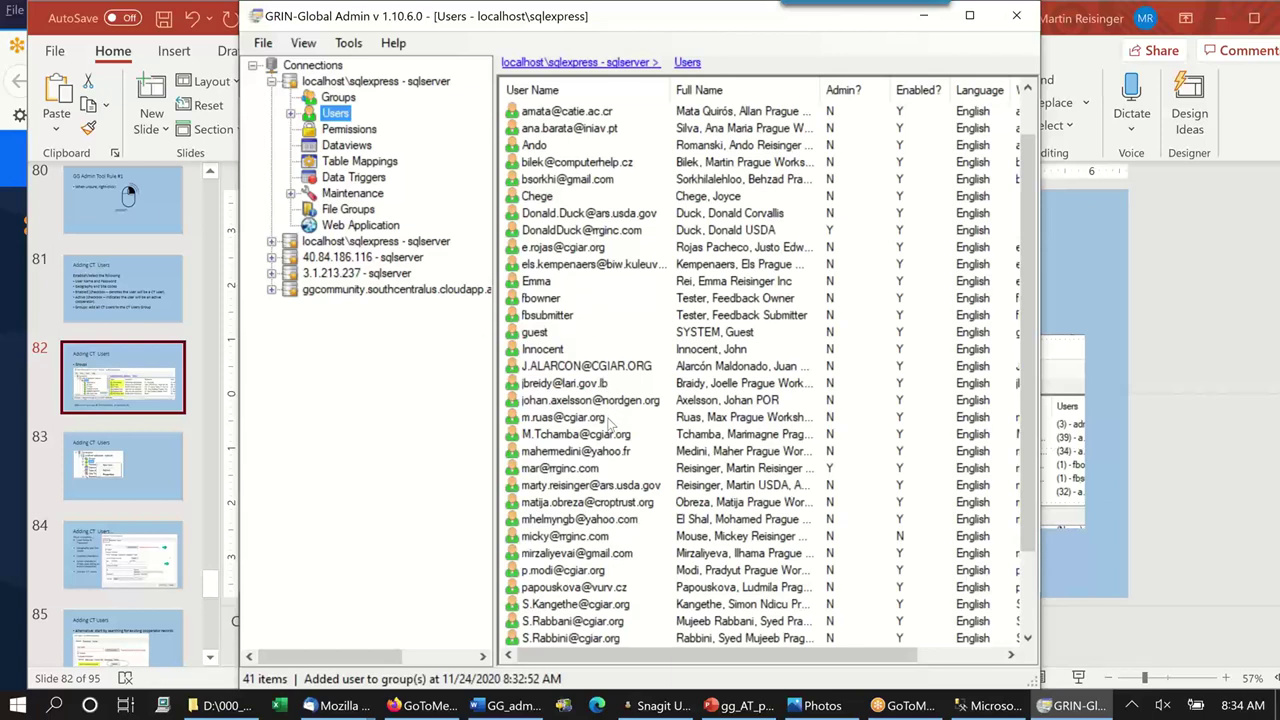
click(612, 470)
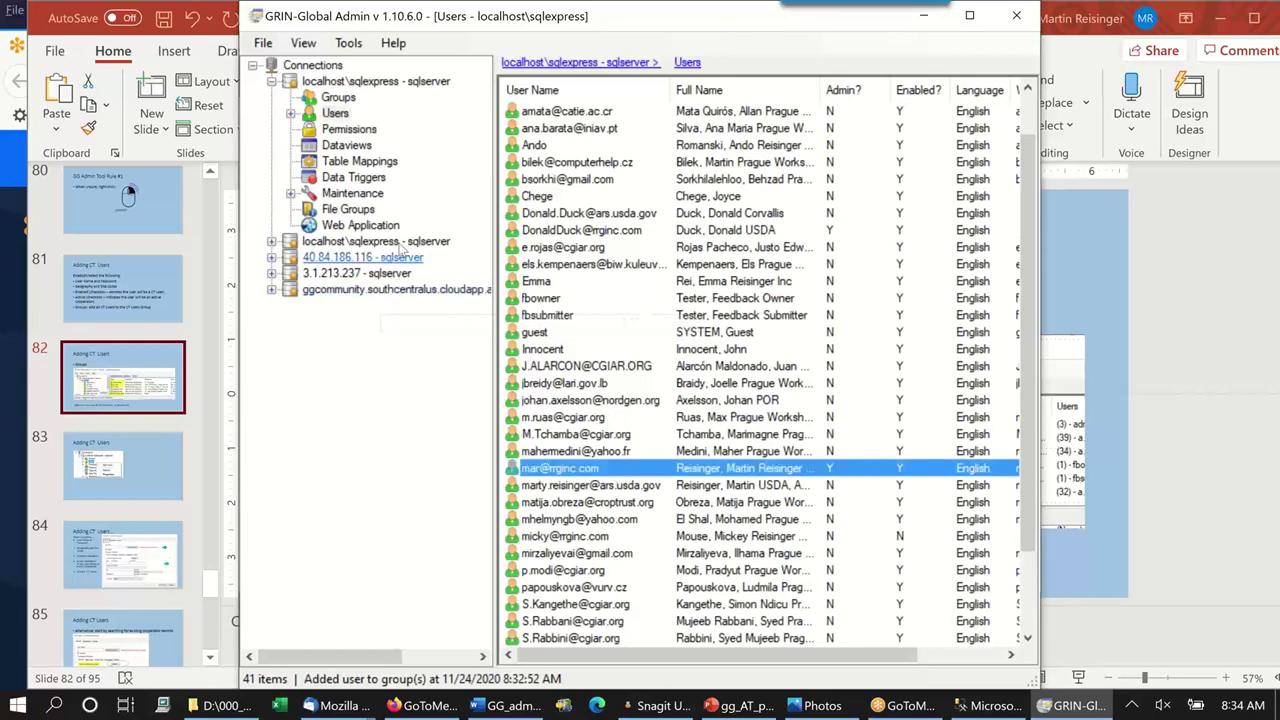
click(290, 113)
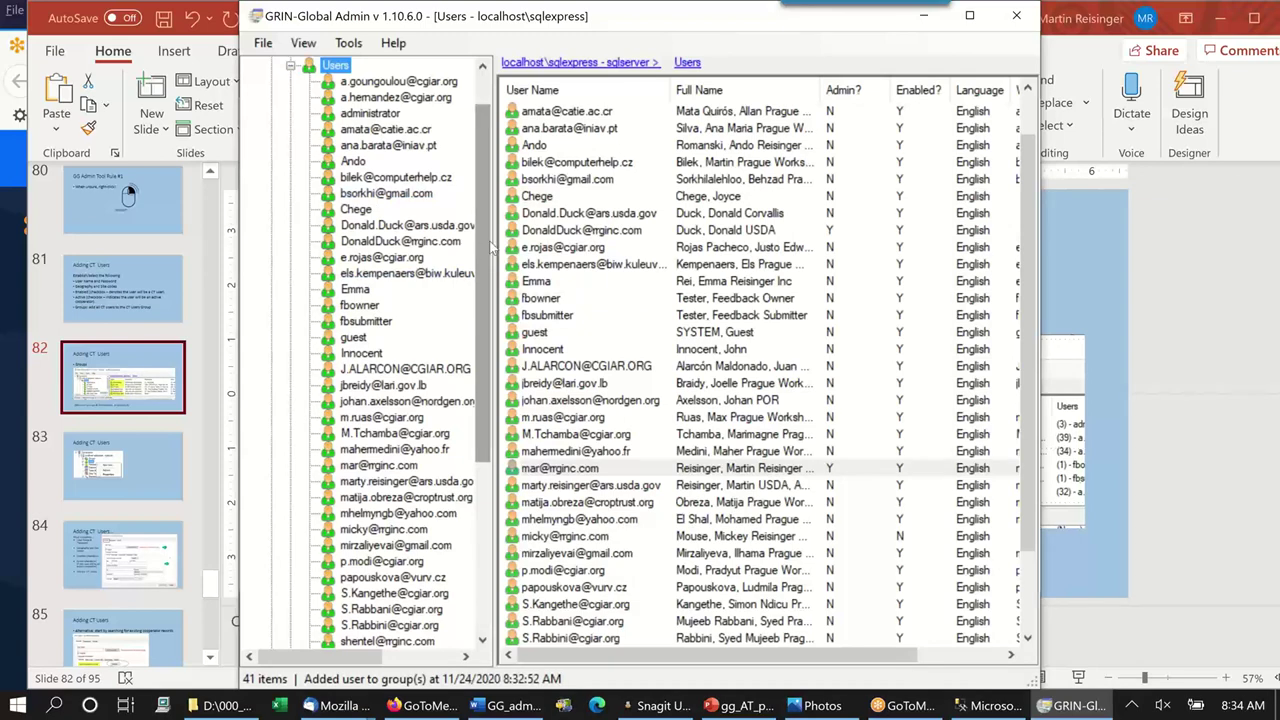
drag(494, 245, 536, 231)
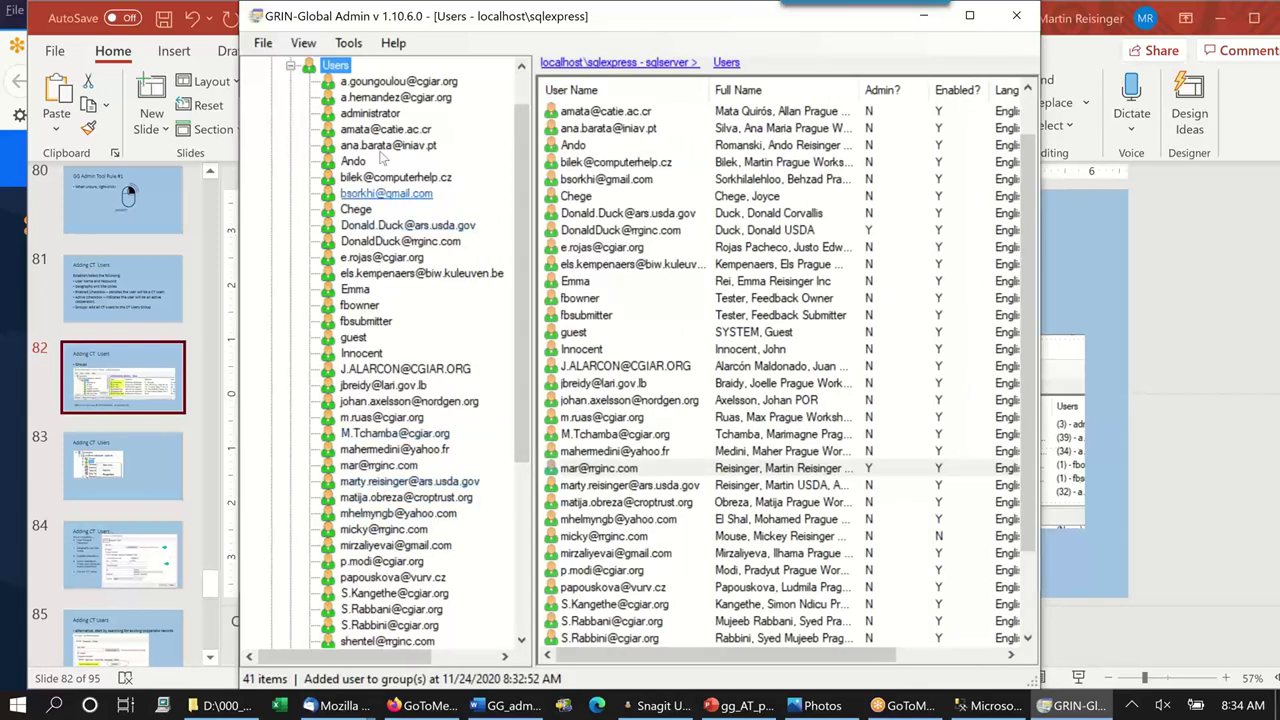
right_click(345, 66)
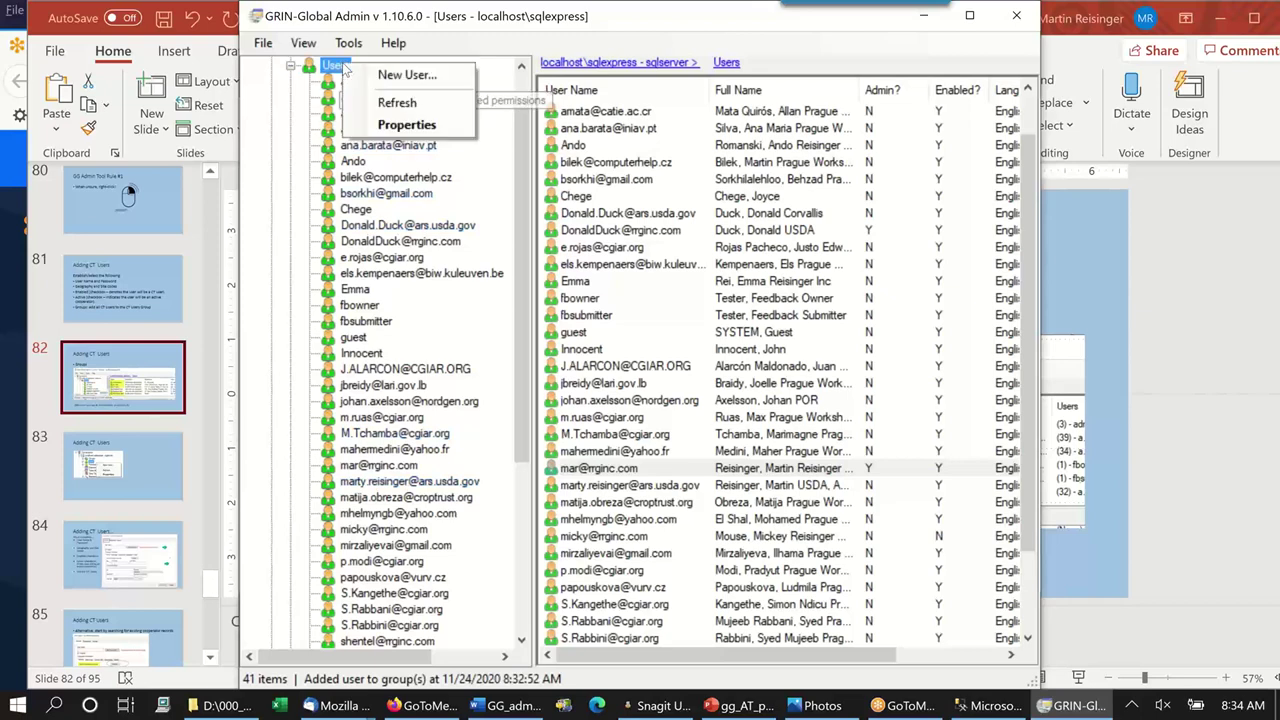
Refresh the Users list to 42 accounts and open the new user's properties.
click(407, 105)
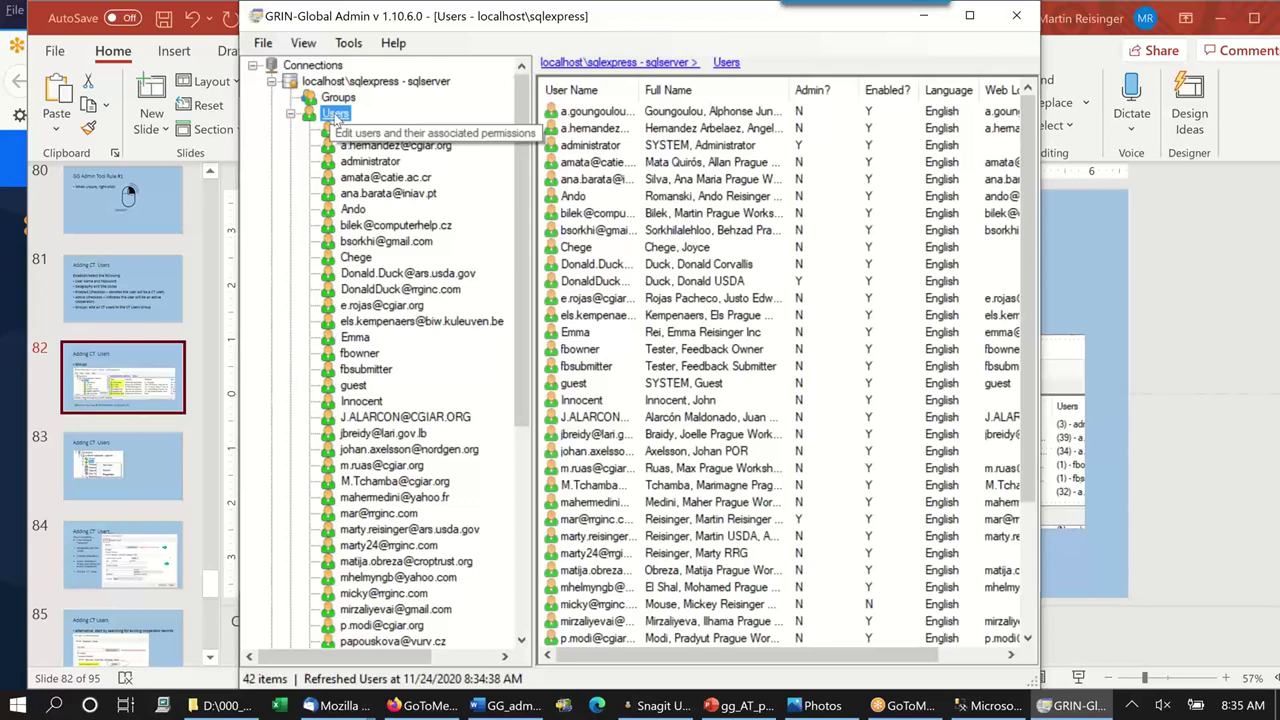
right_click(337, 117)
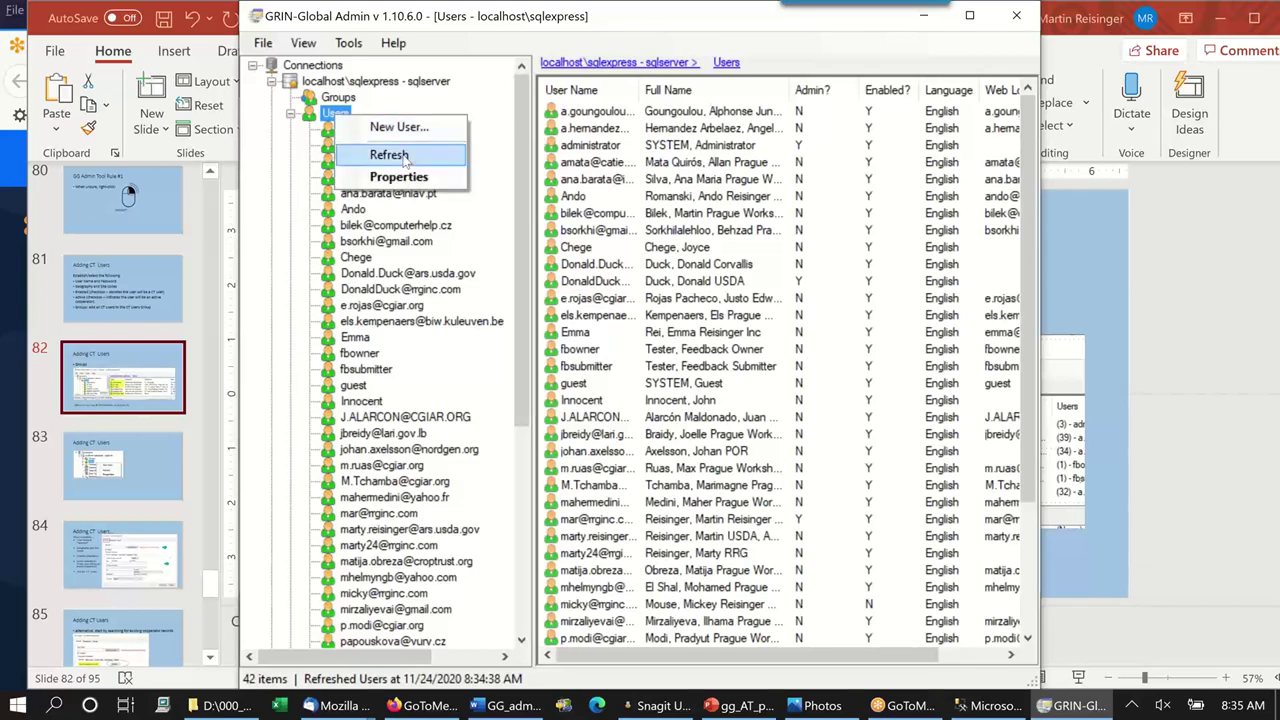
click(443, 558)
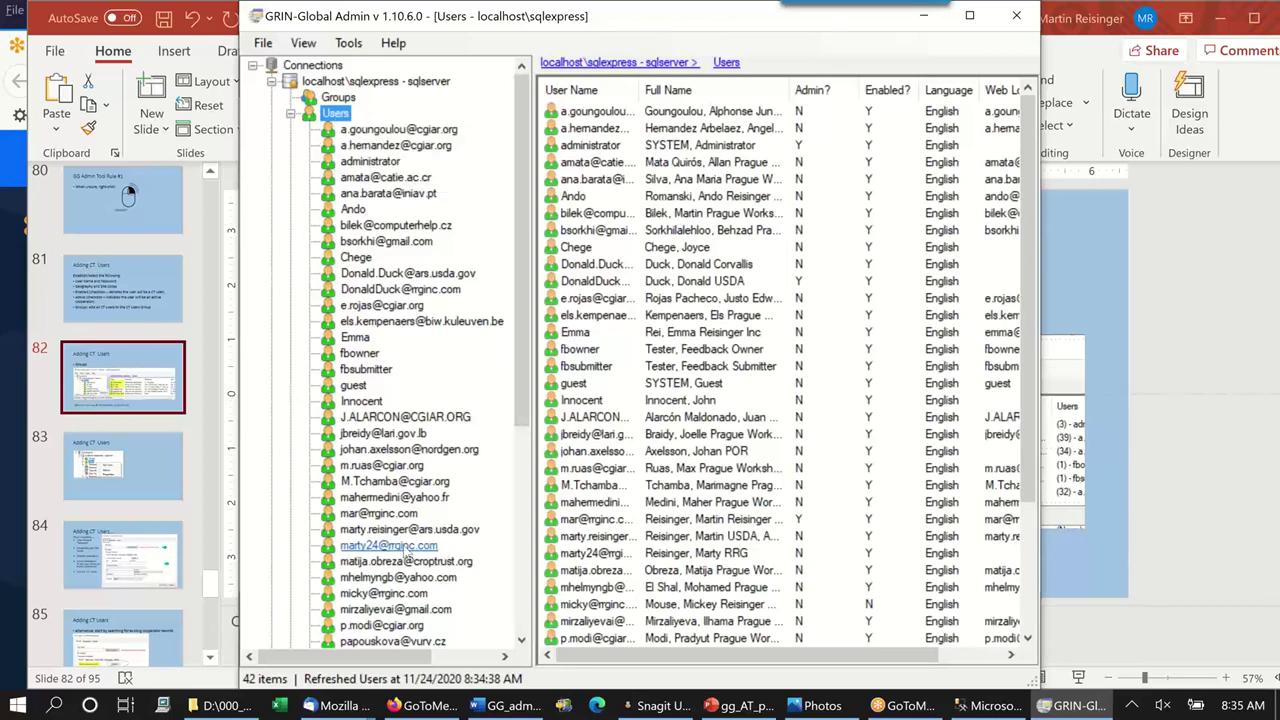
click(405, 548)
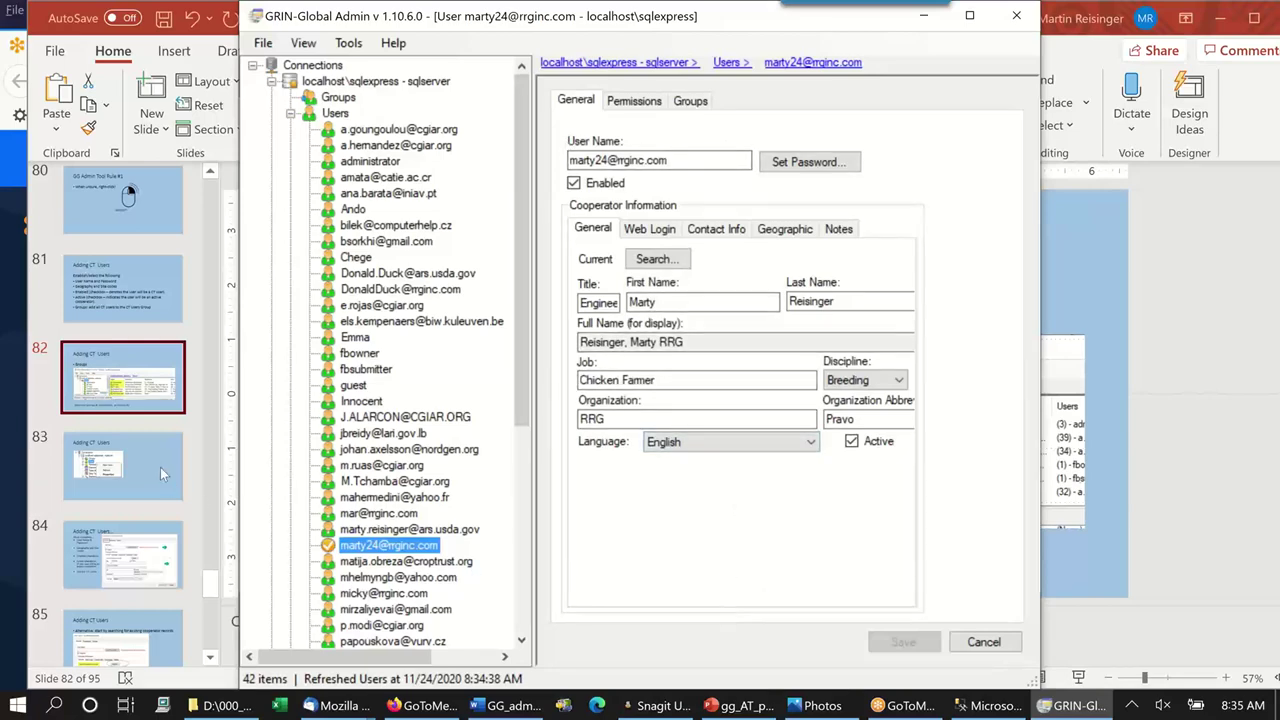
Bring PowerPoint forward and go to slide 86, 'PW Users'.
click(132, 555)
click(132, 555)
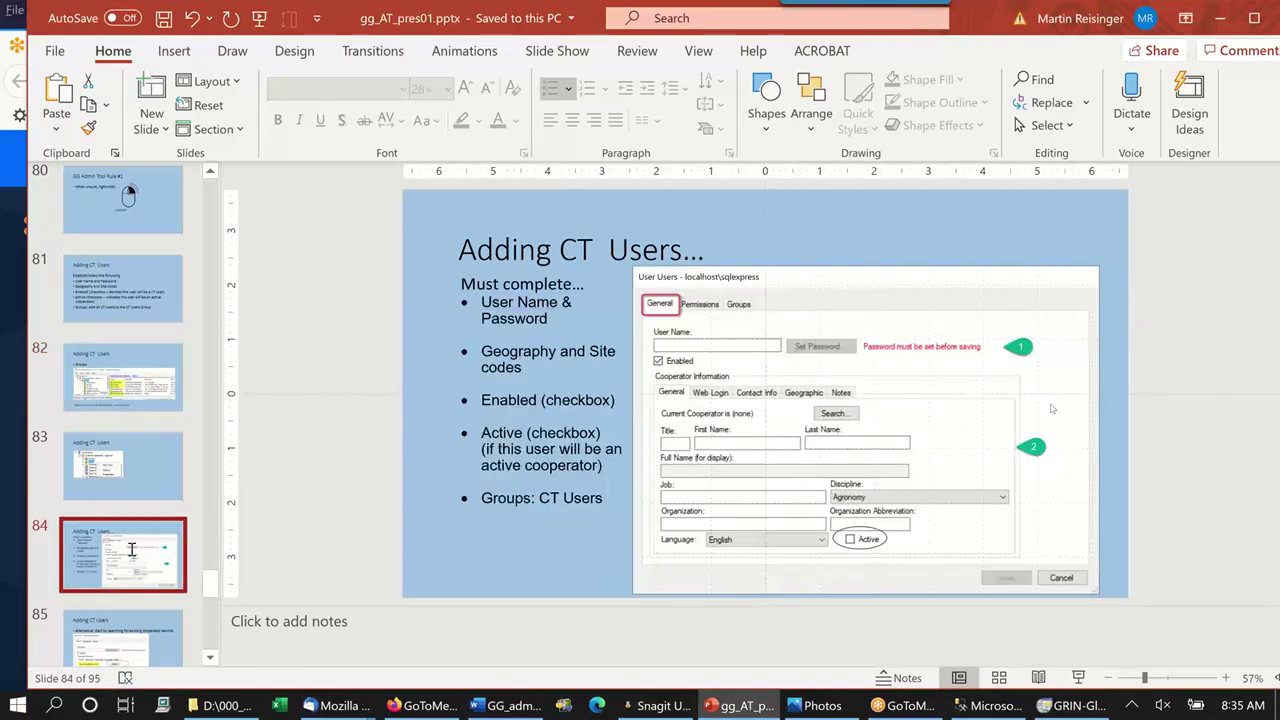
scroll(278, 465, down, 1)
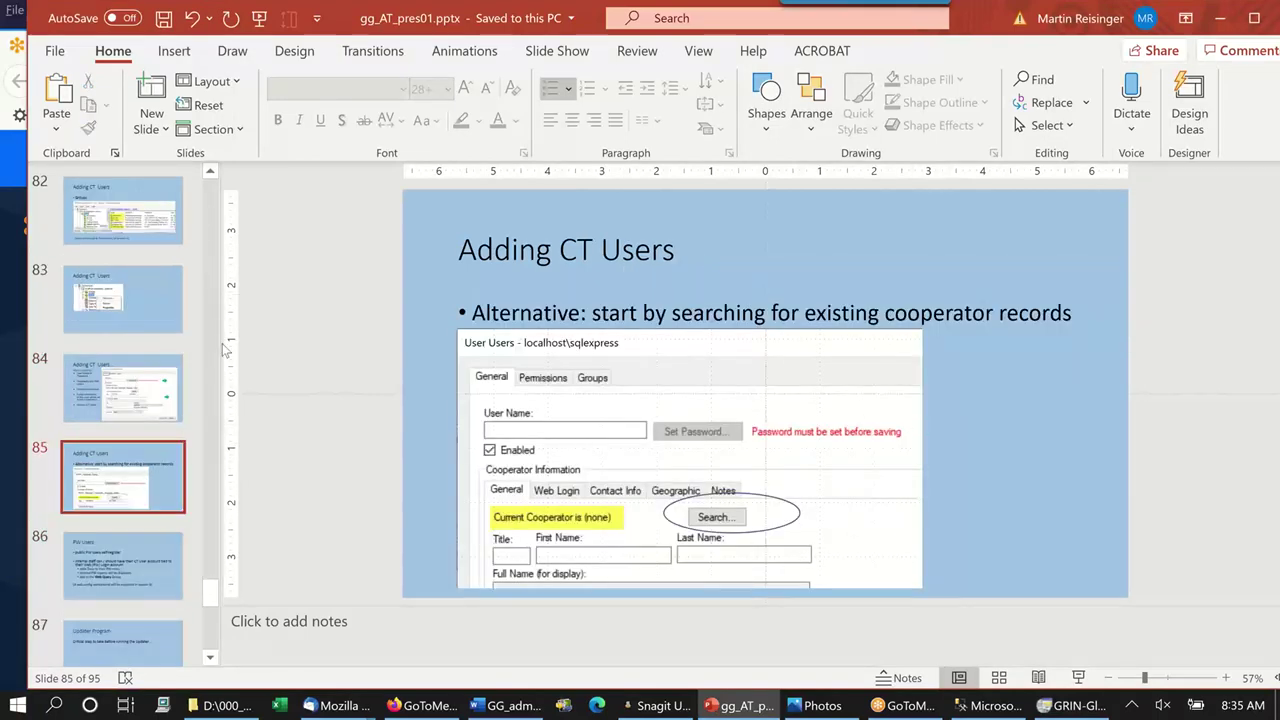
scroll(198, 378, down, 1)
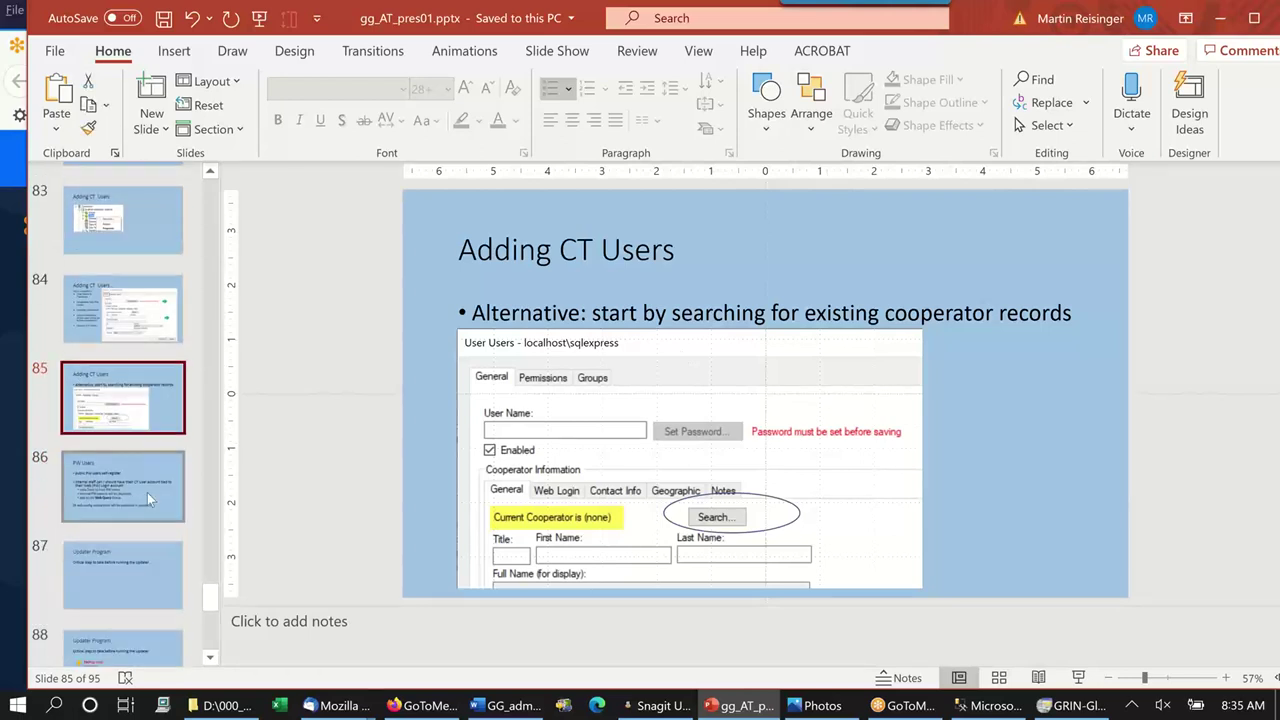
click(147, 492)
scroll(133, 445, down, 1)
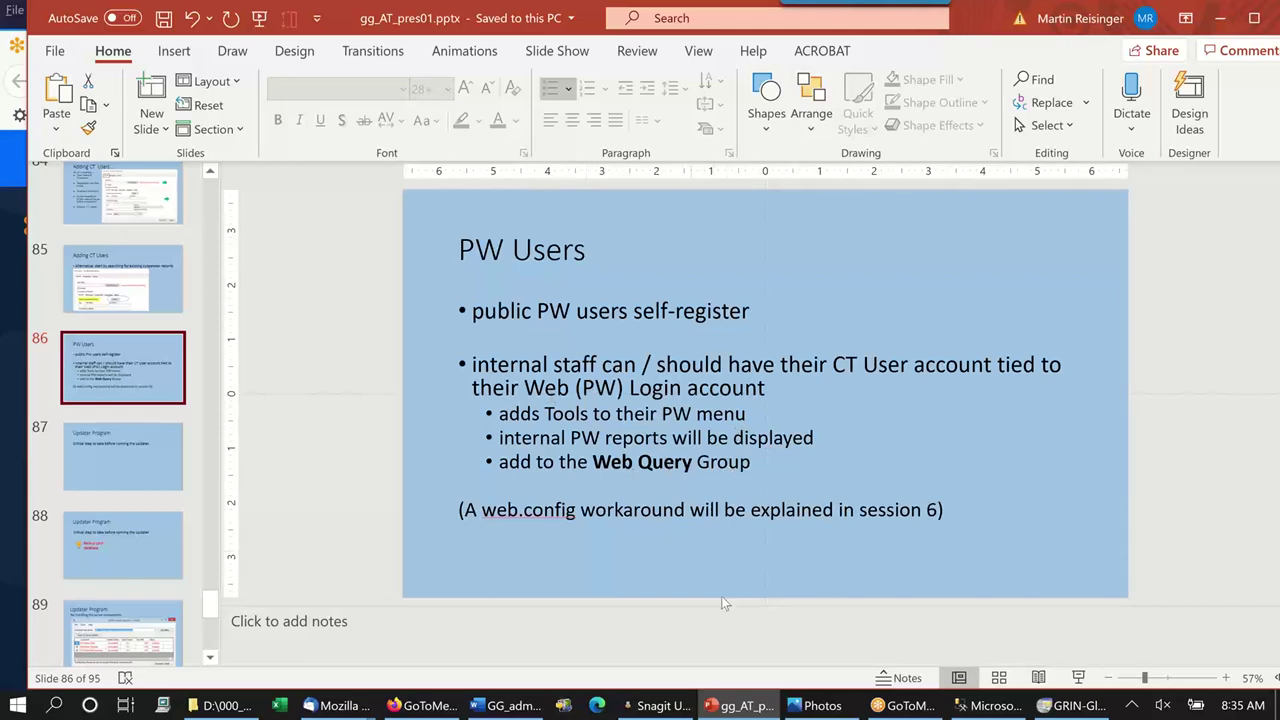
Open 'Localhost - GG Web' from the GG bookmarks in a new private Firefox window.
mouse_move(429, 708)
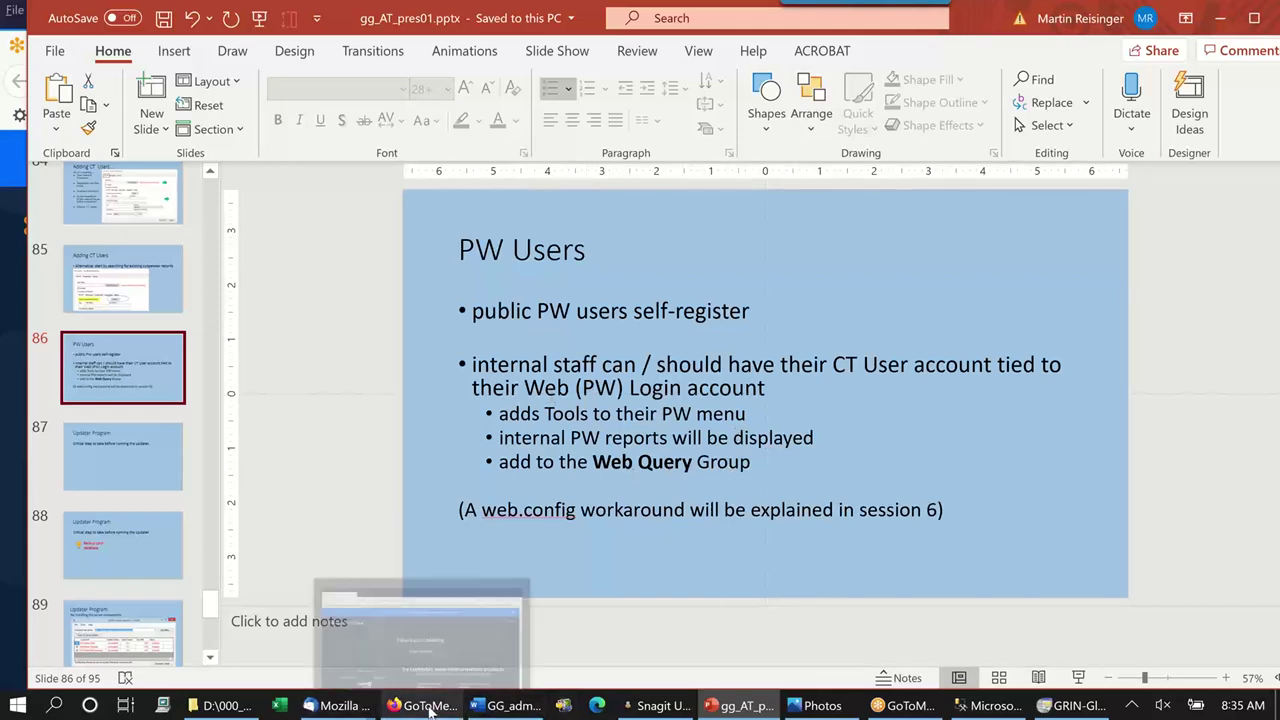
click(429, 708)
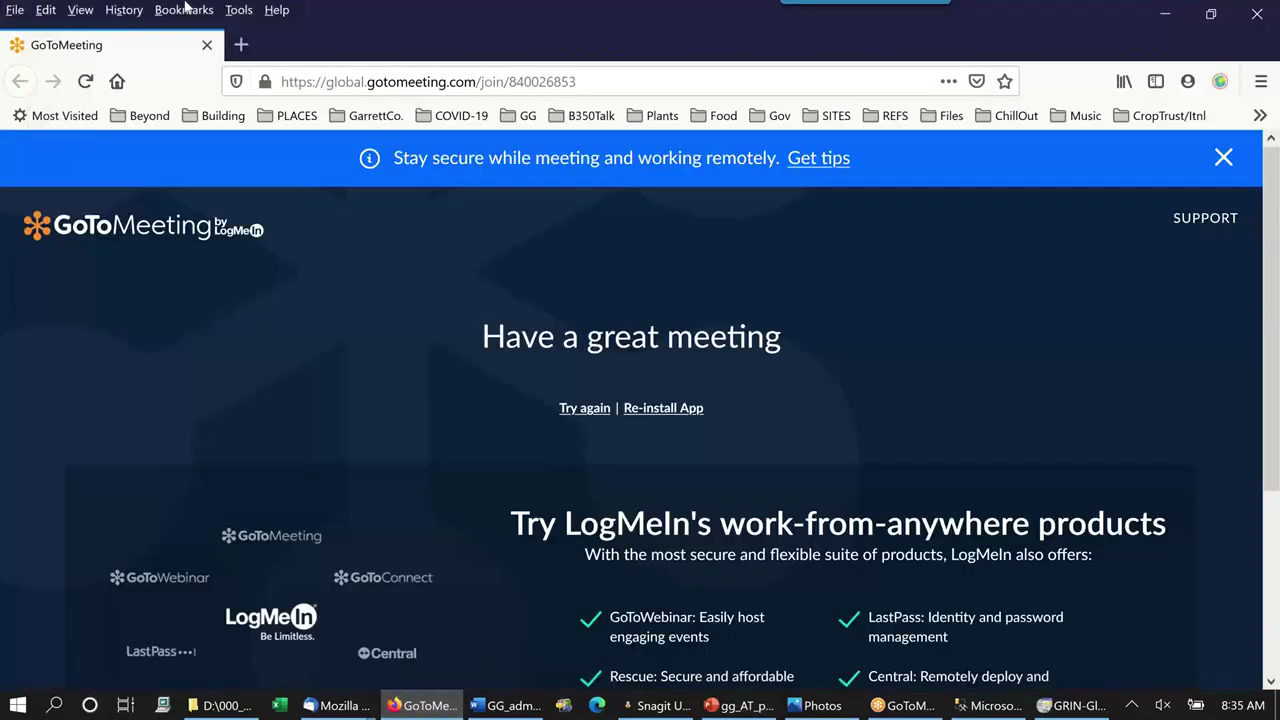
click(242, 47)
click(524, 115)
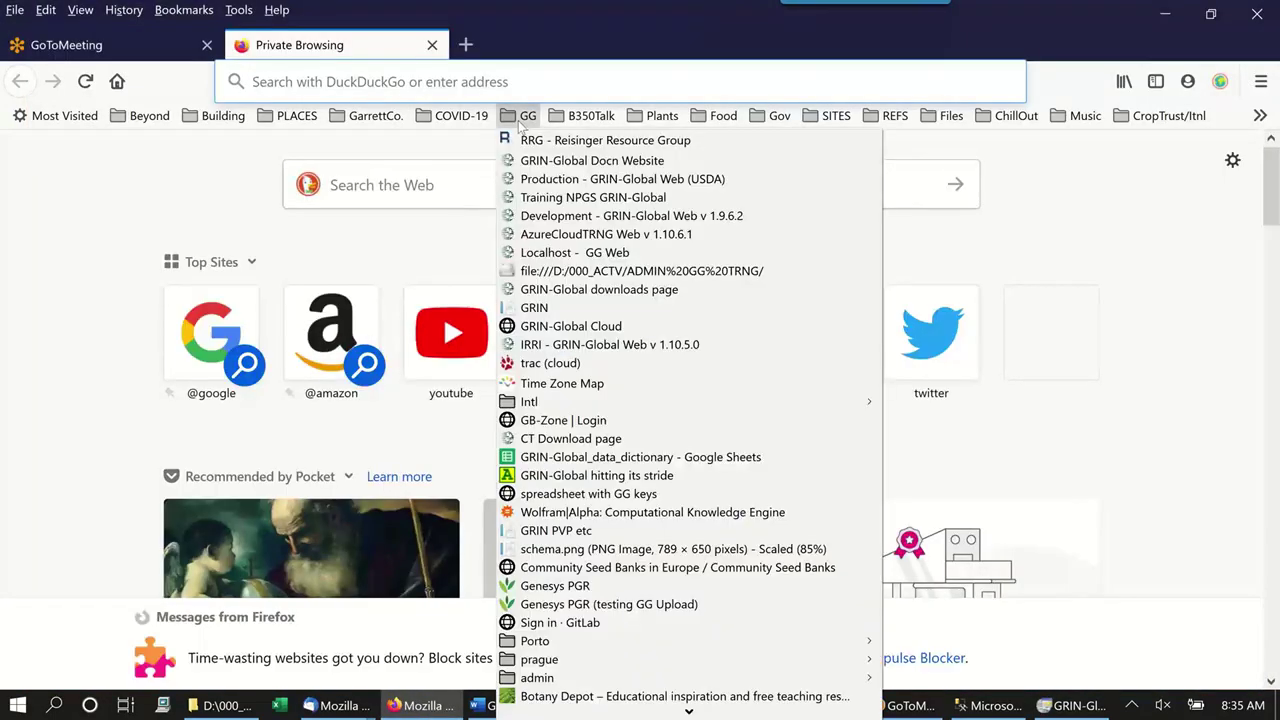
click(566, 254)
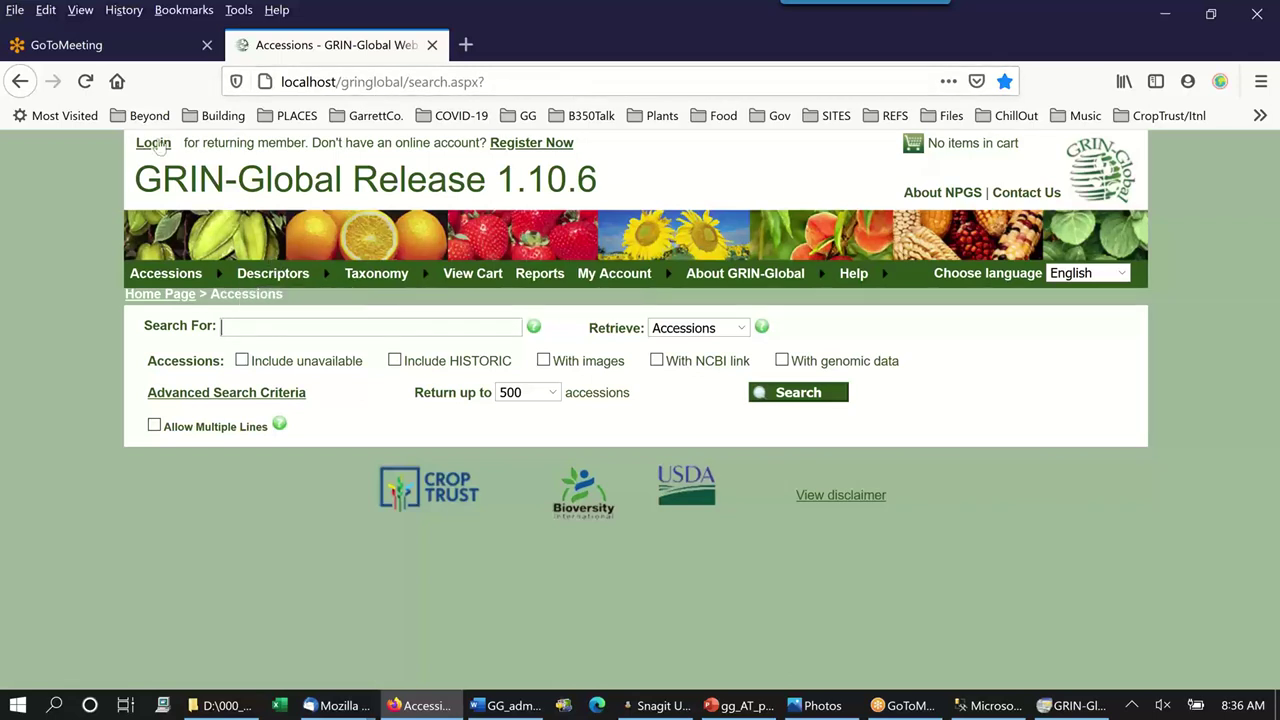
Start a new web registration and enter the user's e-mail address twice.
click(531, 143)
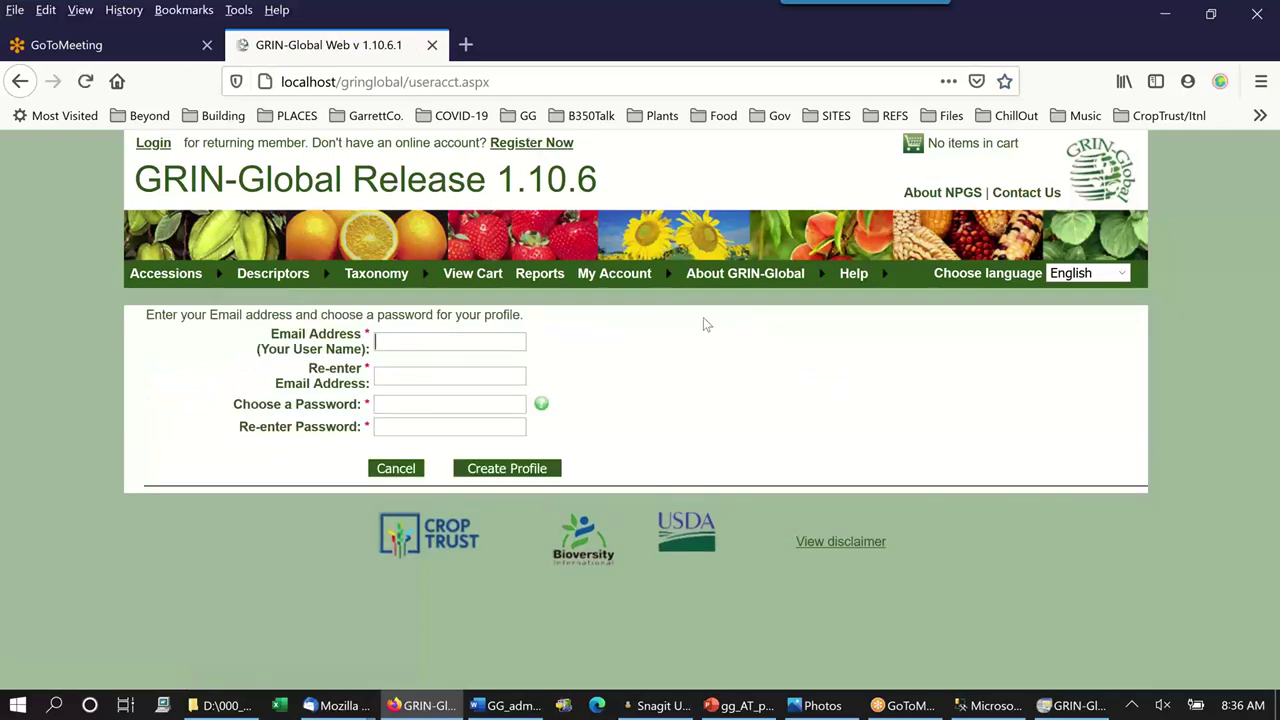
key(Tab)
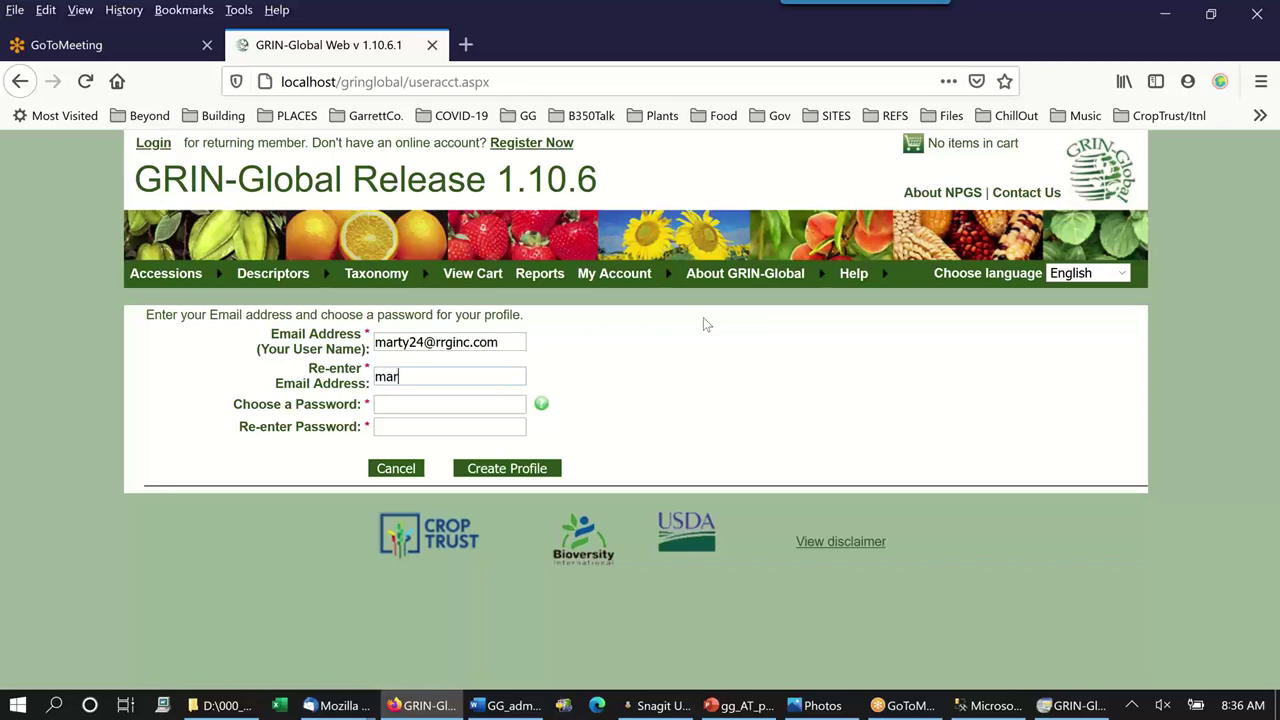
key(Tab)
Enter a password twice, then retype a longer one after the eight-character rejection.
text(******)
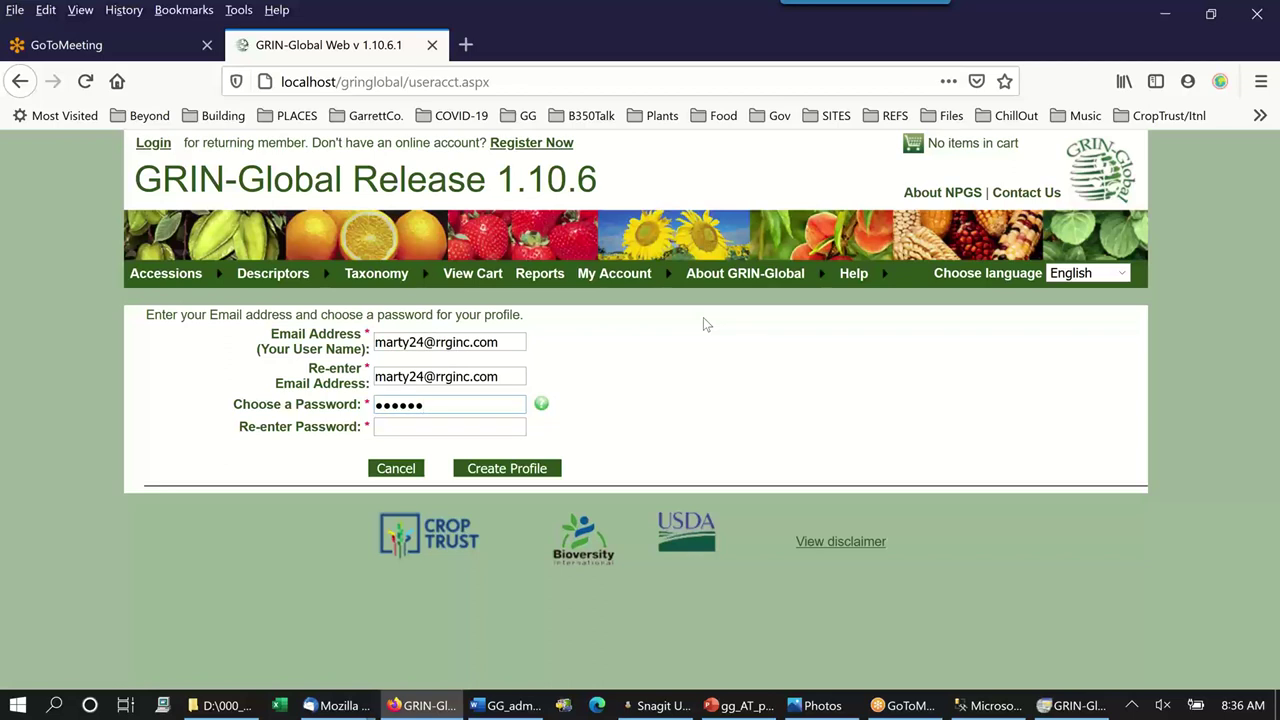
key(Tab)
text(******)
click(541, 477)
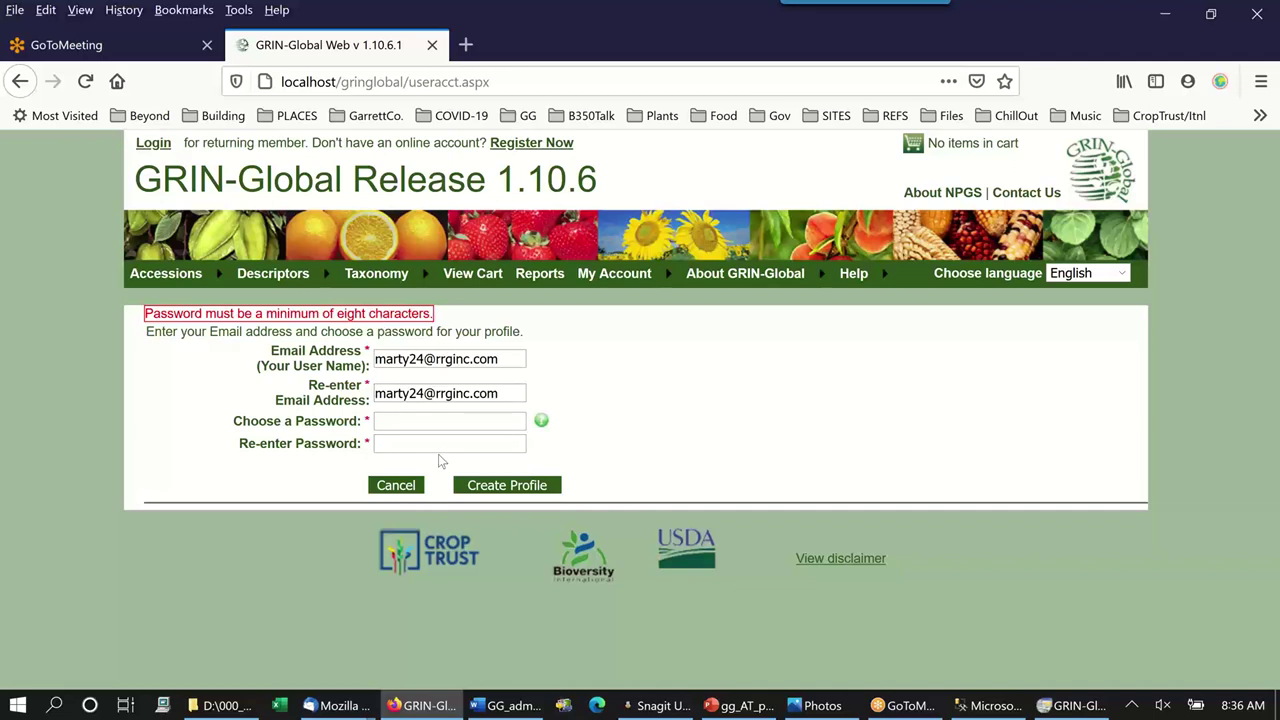
click(430, 422)
text(•••••)
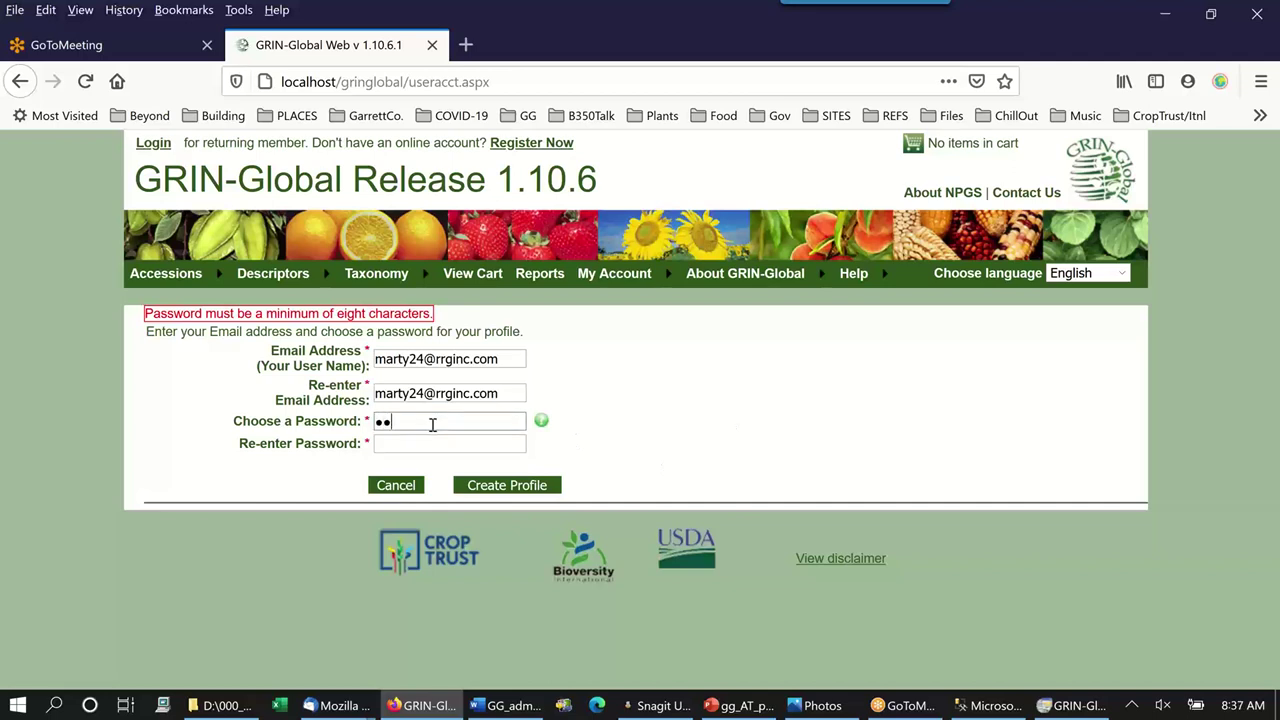
text(•••••••••••••••••••)
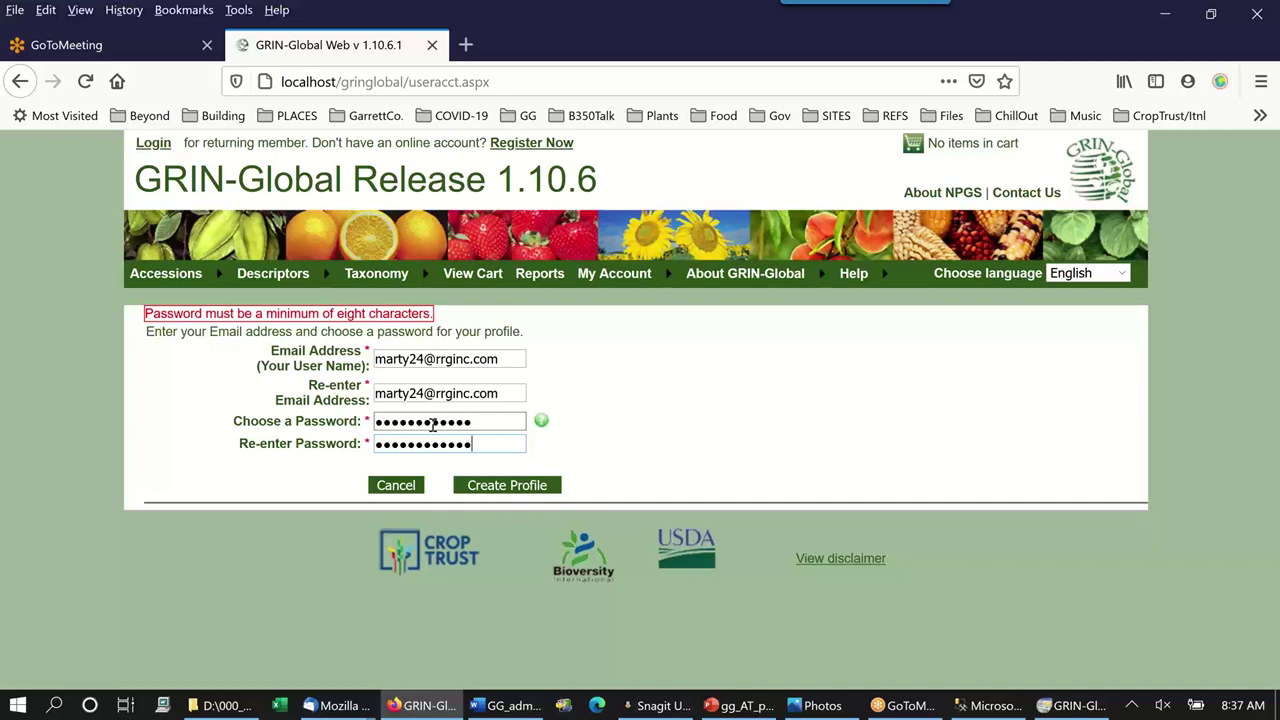
Create the profile, choose title Hr., and enter the user's first and last name.
click(535, 490)
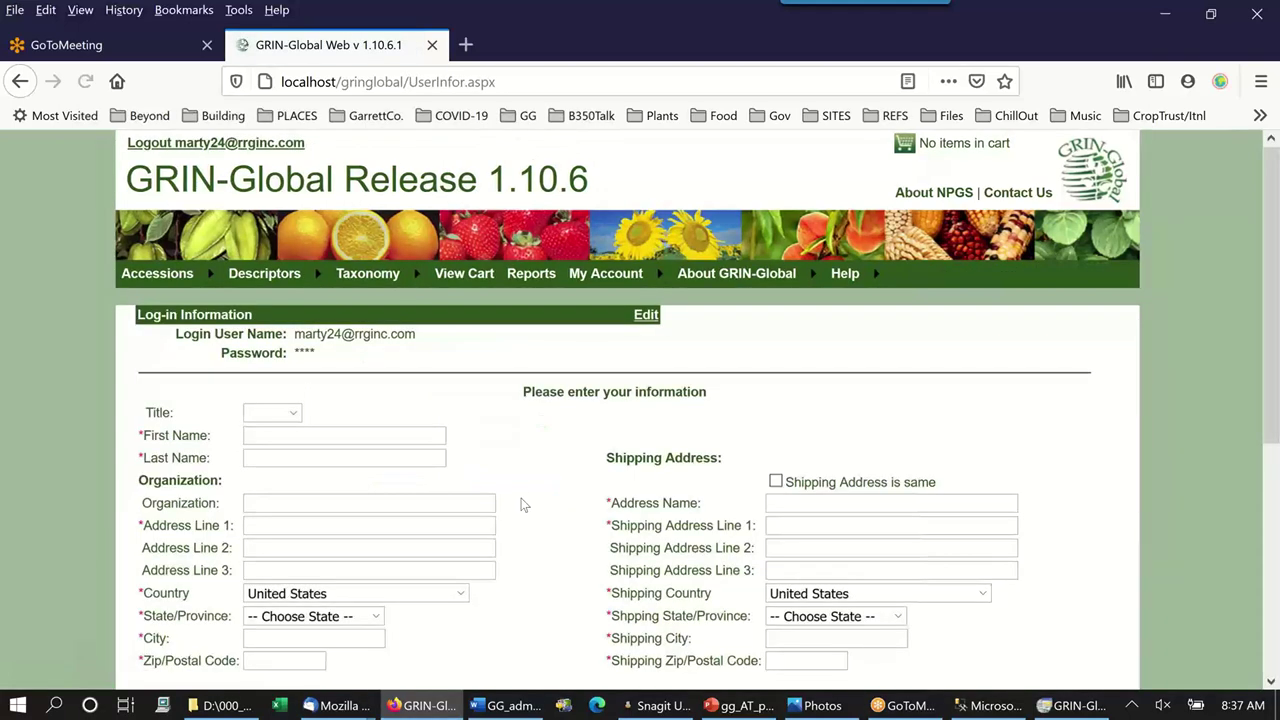
click(272, 412)
click(262, 289)
click(279, 435)
text(M)
key(Tab)
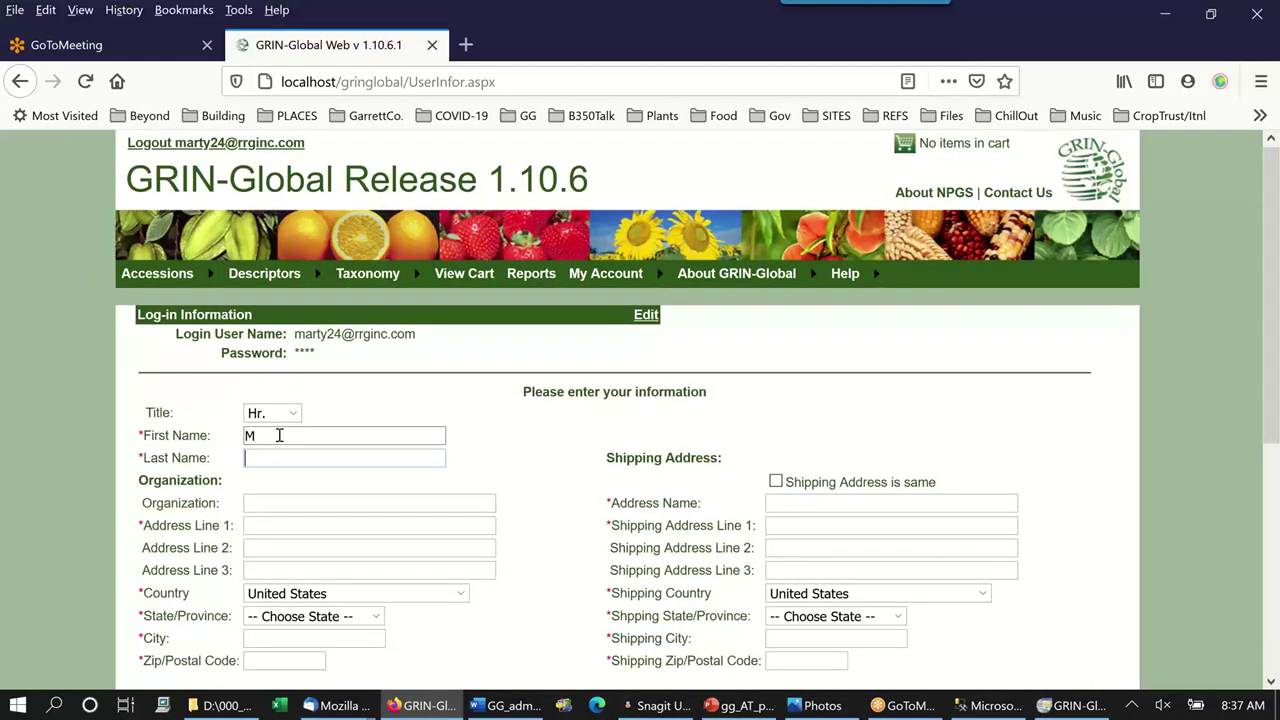
text(Reisinger)
click(286, 436)
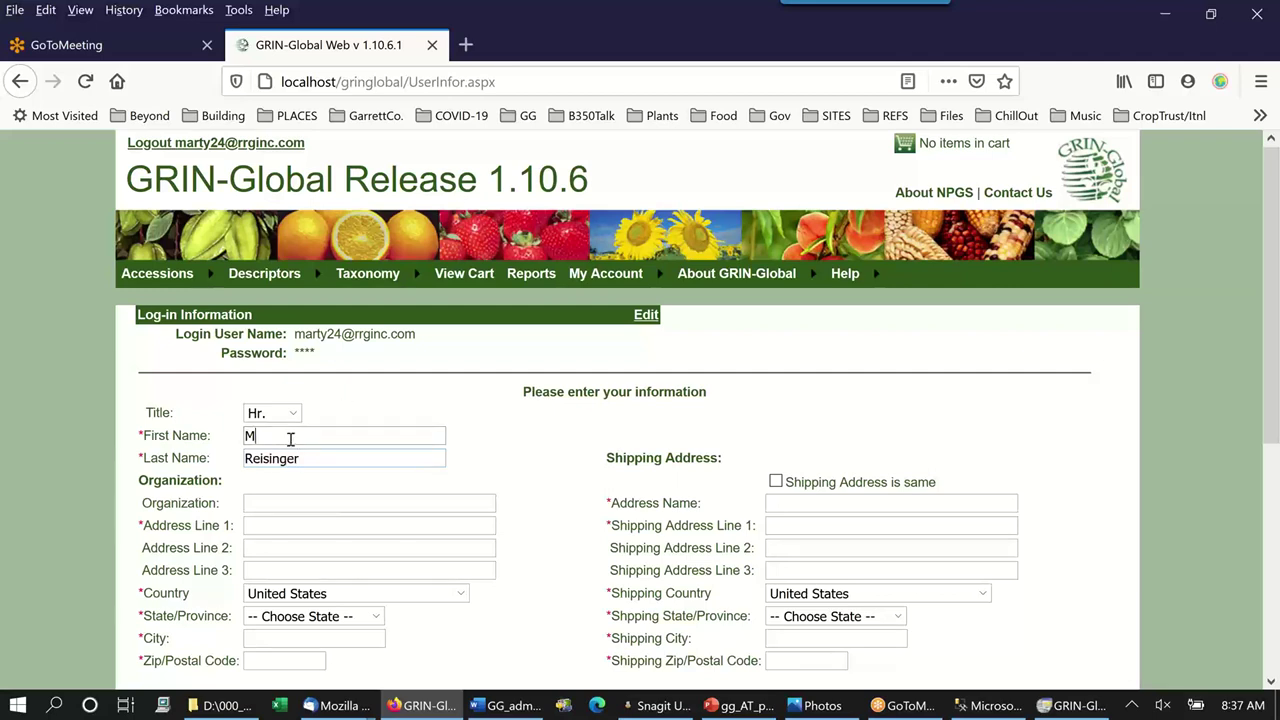
text(24)
Enter organization RRG and the street address, and choose Maryland as state.
click(299, 503)
text(RRG)
key(Tab)
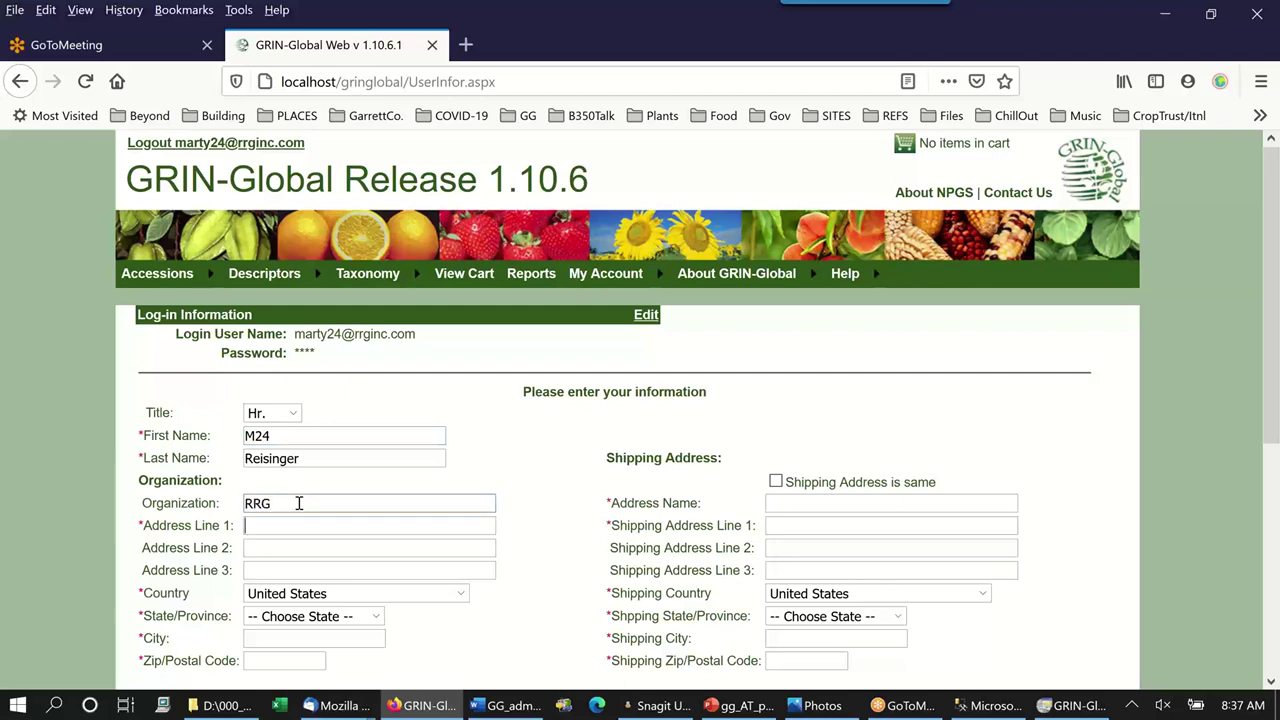
text(2 Street)
click(310, 617)
scroll(300, 560, down, 3)
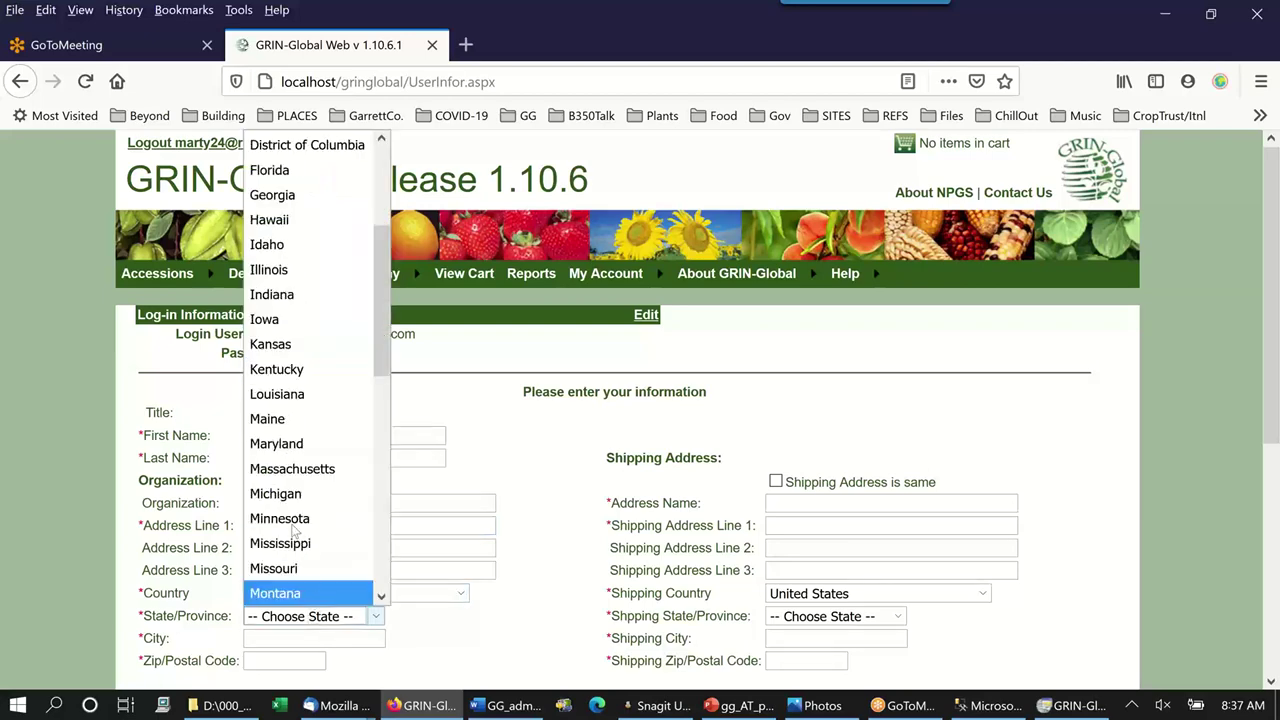
click(285, 445)
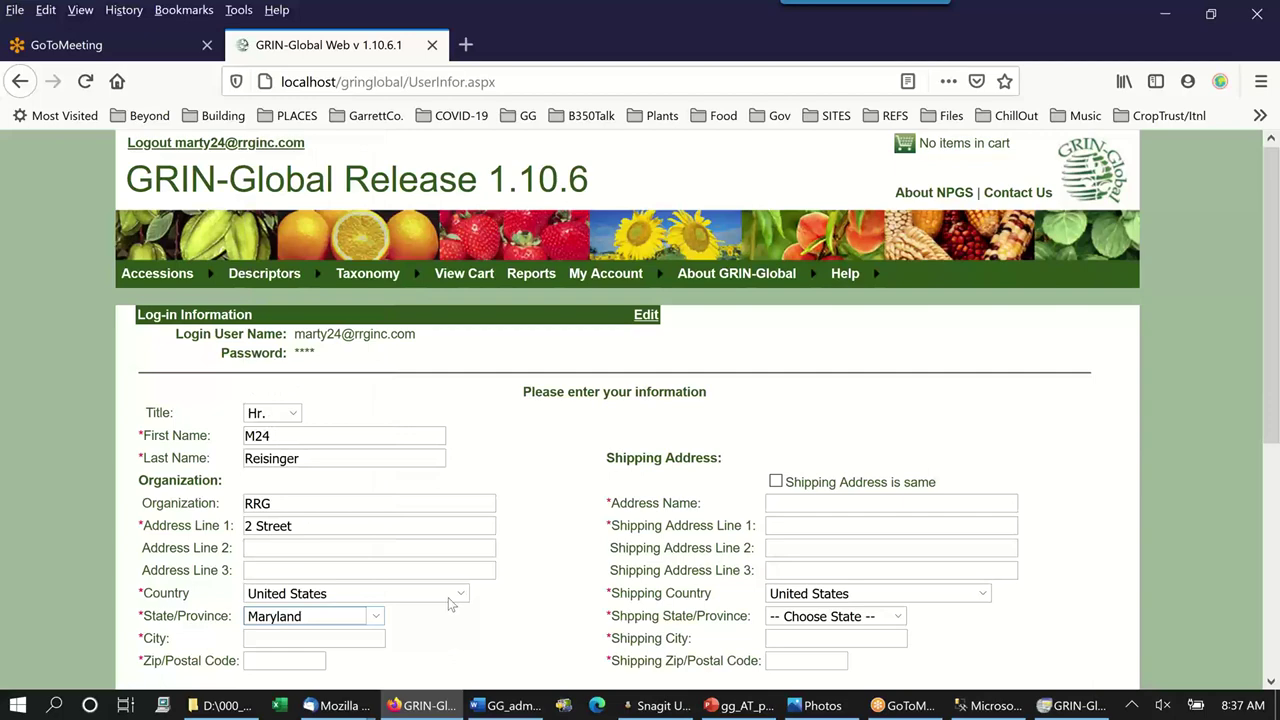
scroll(449, 597, down, 2)
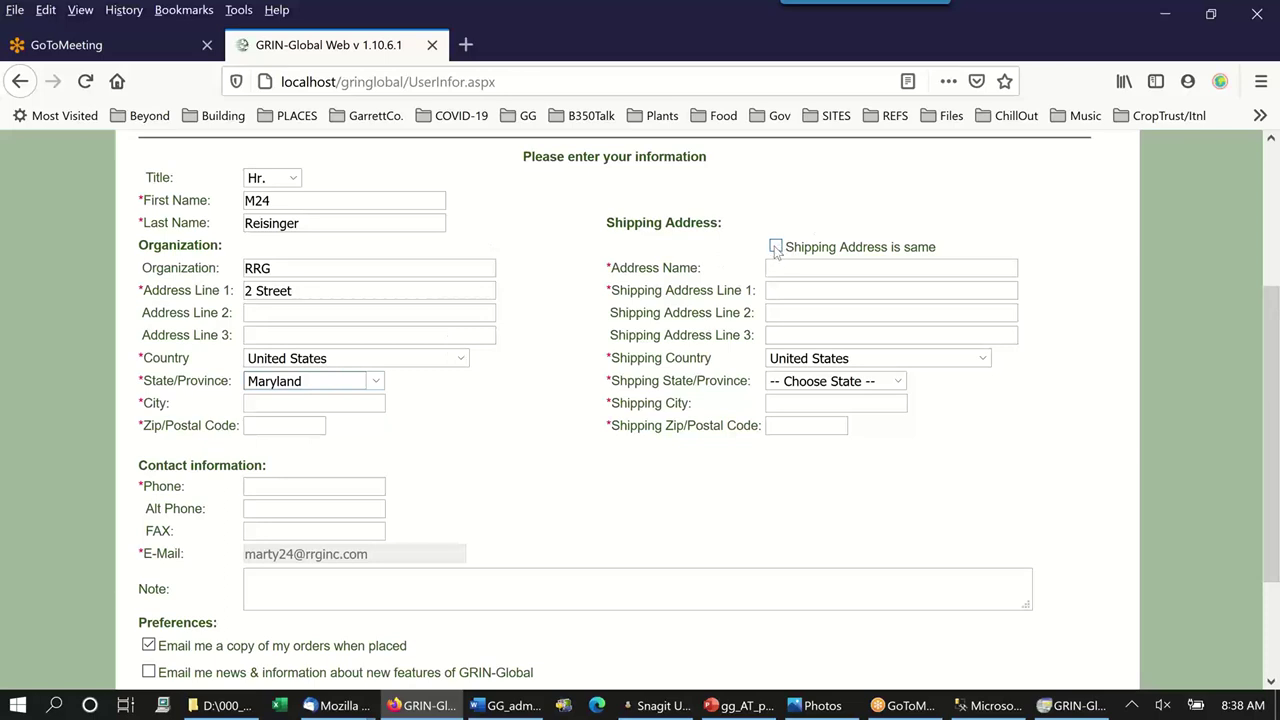
Enter the city and zip code, and mark the shipping address as the same.
click(286, 405)
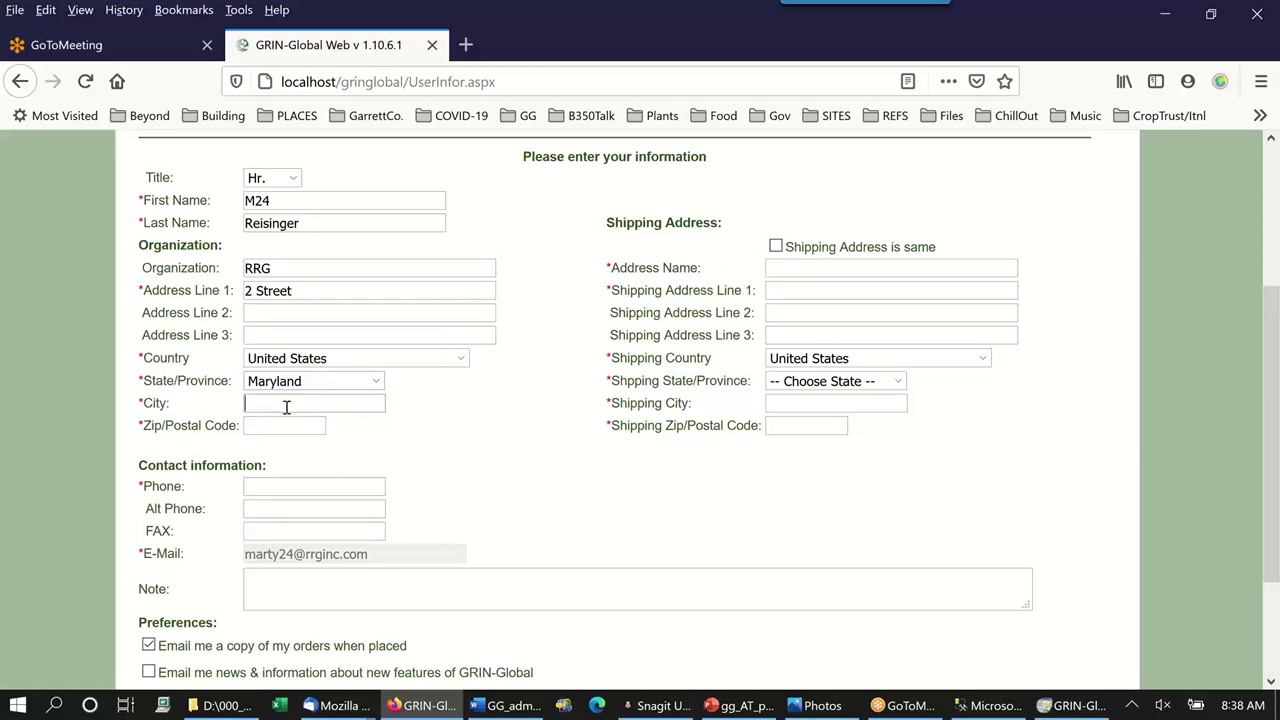
text(Oakland)
click(252, 421)
text(21550)
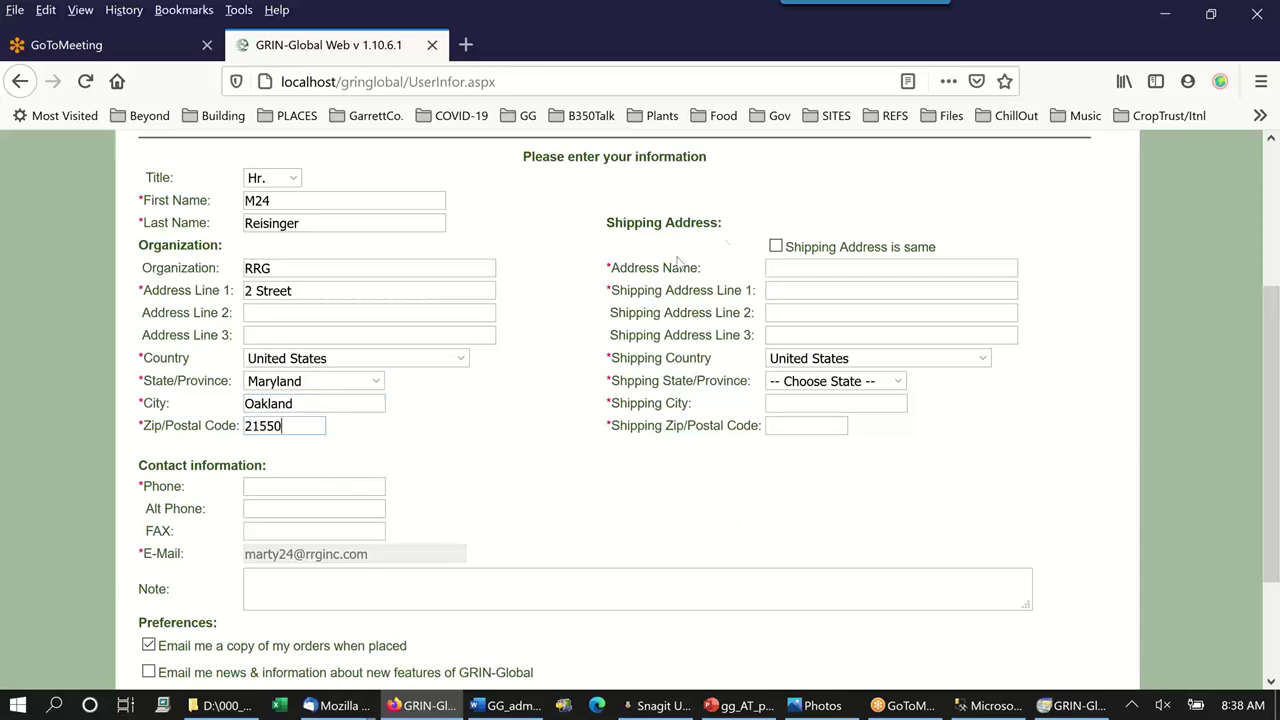
click(775, 247)
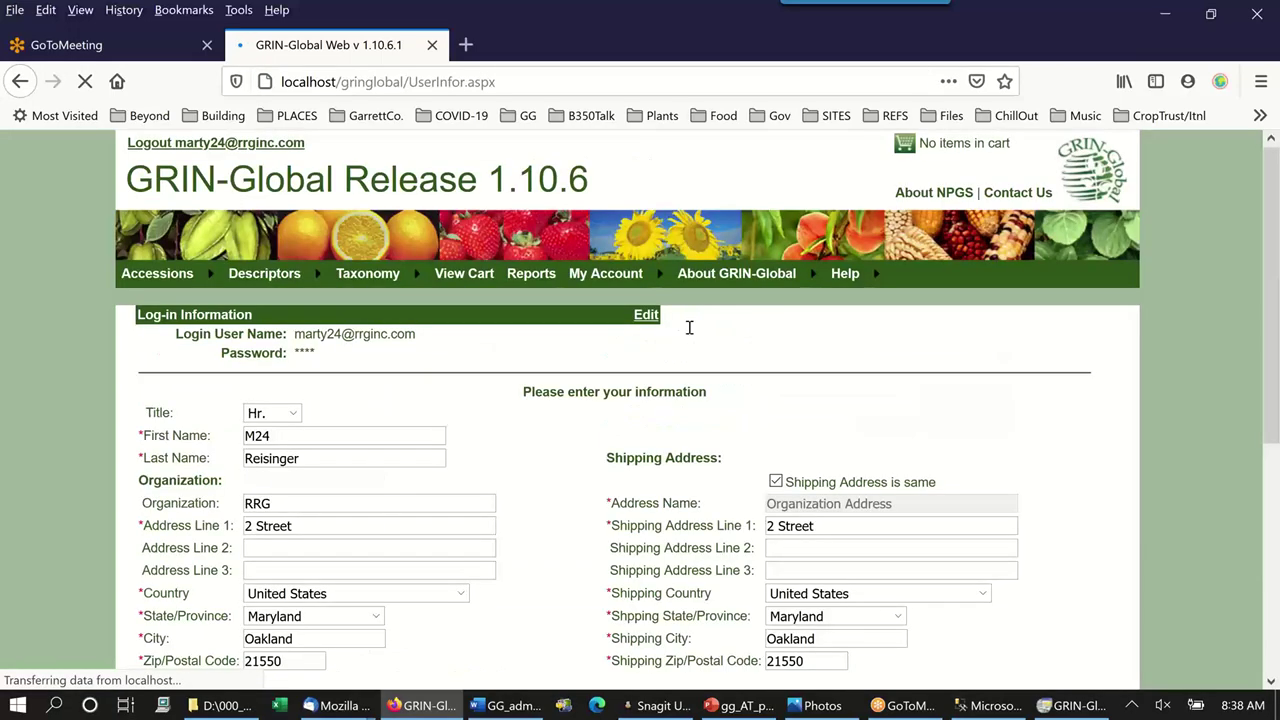
scroll(689, 327, down, 5)
Add a phone number, submit the requestor information, and return to GRIN-Global Admin.
click(283, 369)
text(37474774)
click(248, 596)
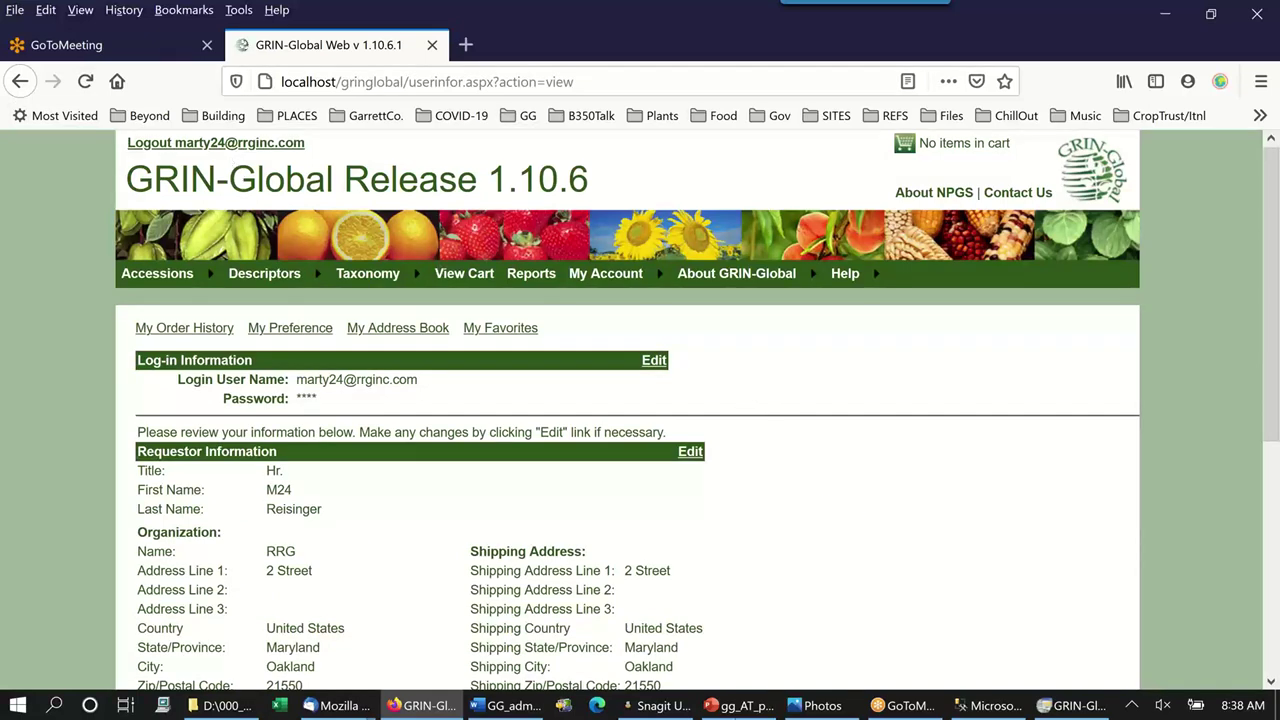
click(1070, 706)
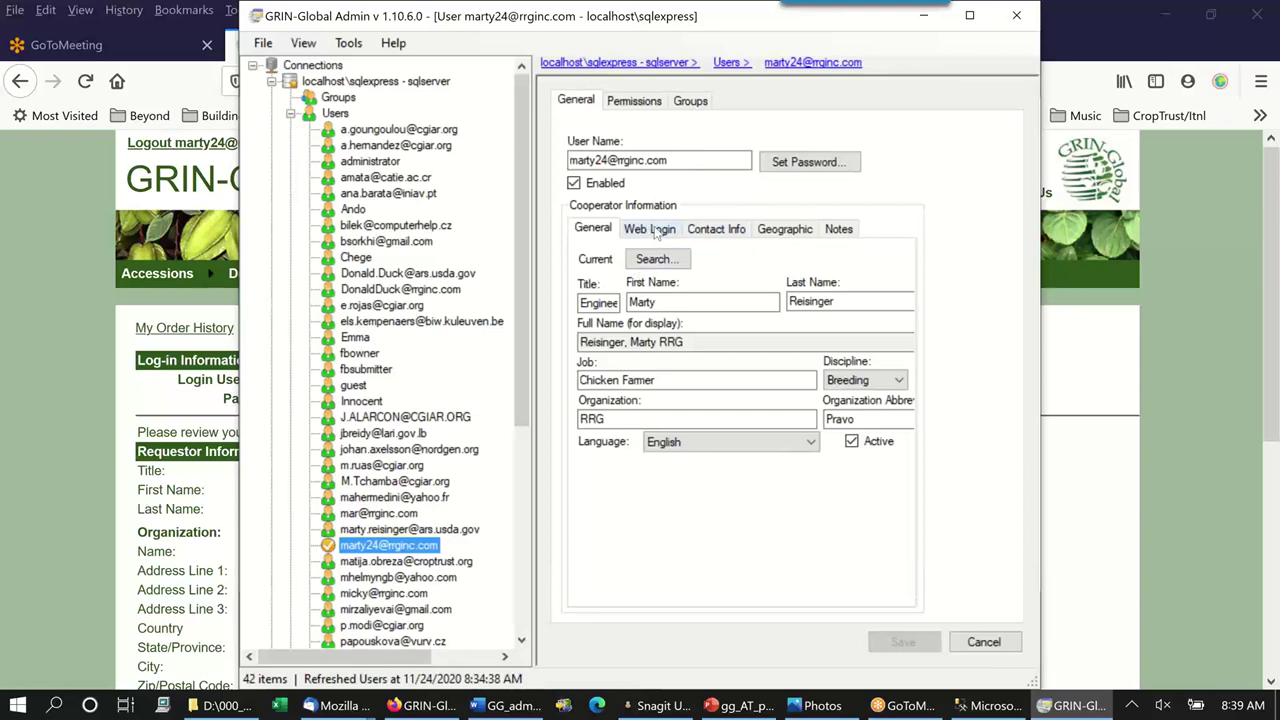
Open the new user's Web Login tab and the Search For Web Login dialog.
click(656, 230)
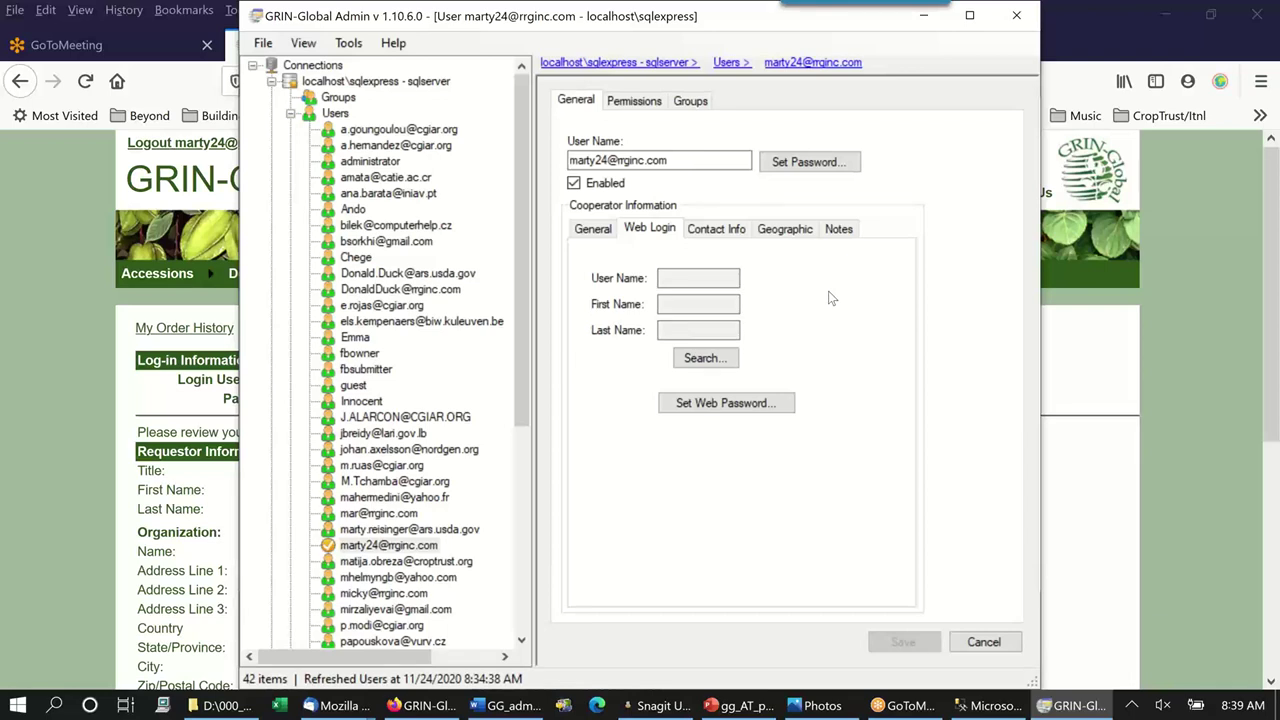
click(726, 360)
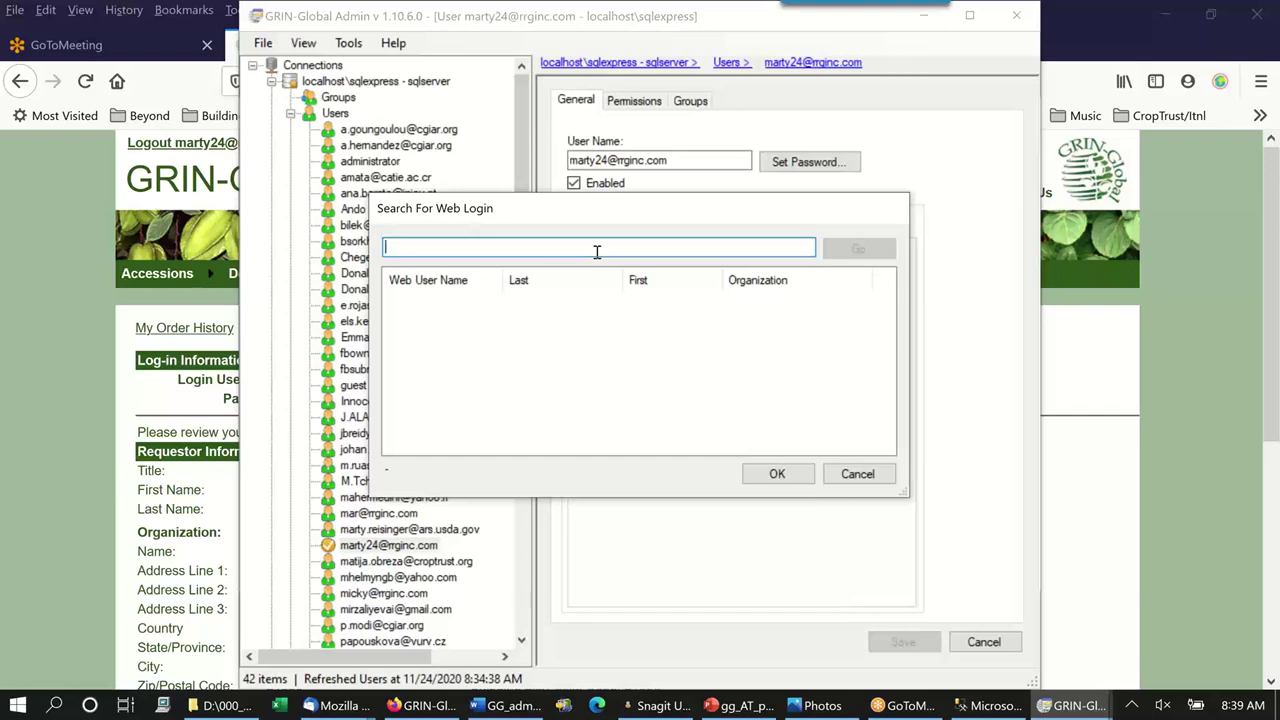
Search web logins by the user's surname and link the newly registered login to the user.
text(reisi)
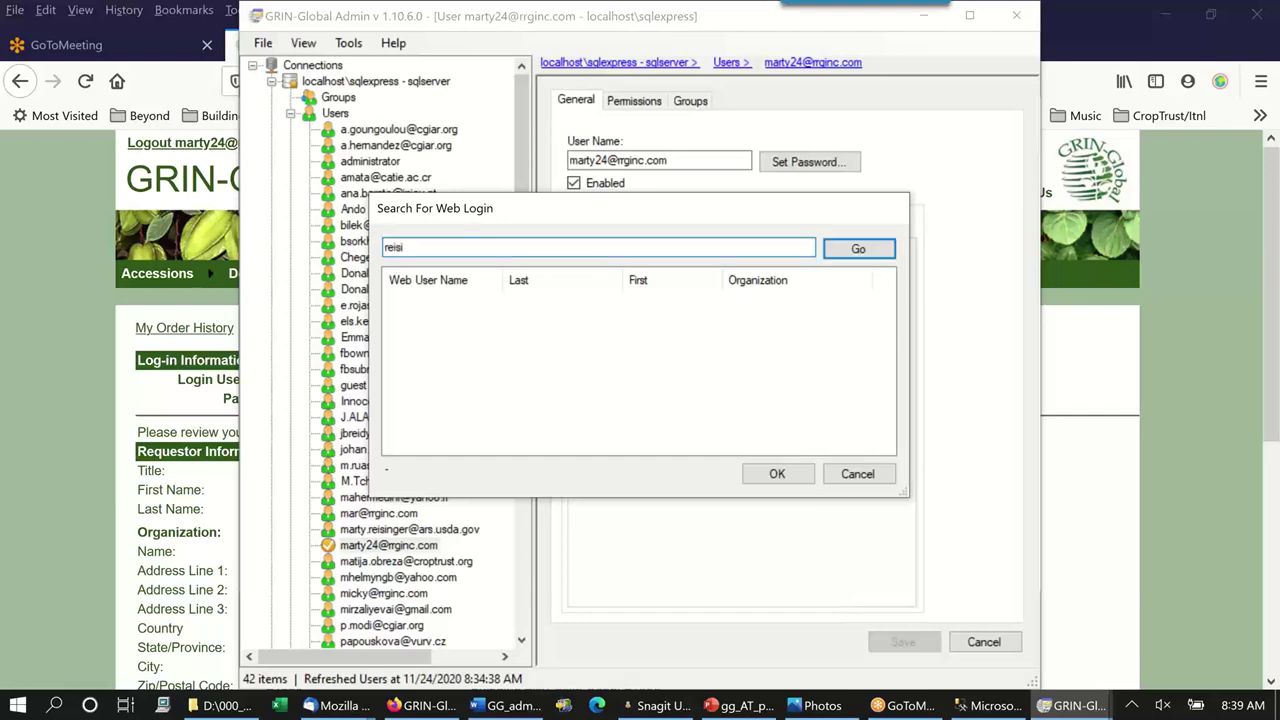
click(877, 254)
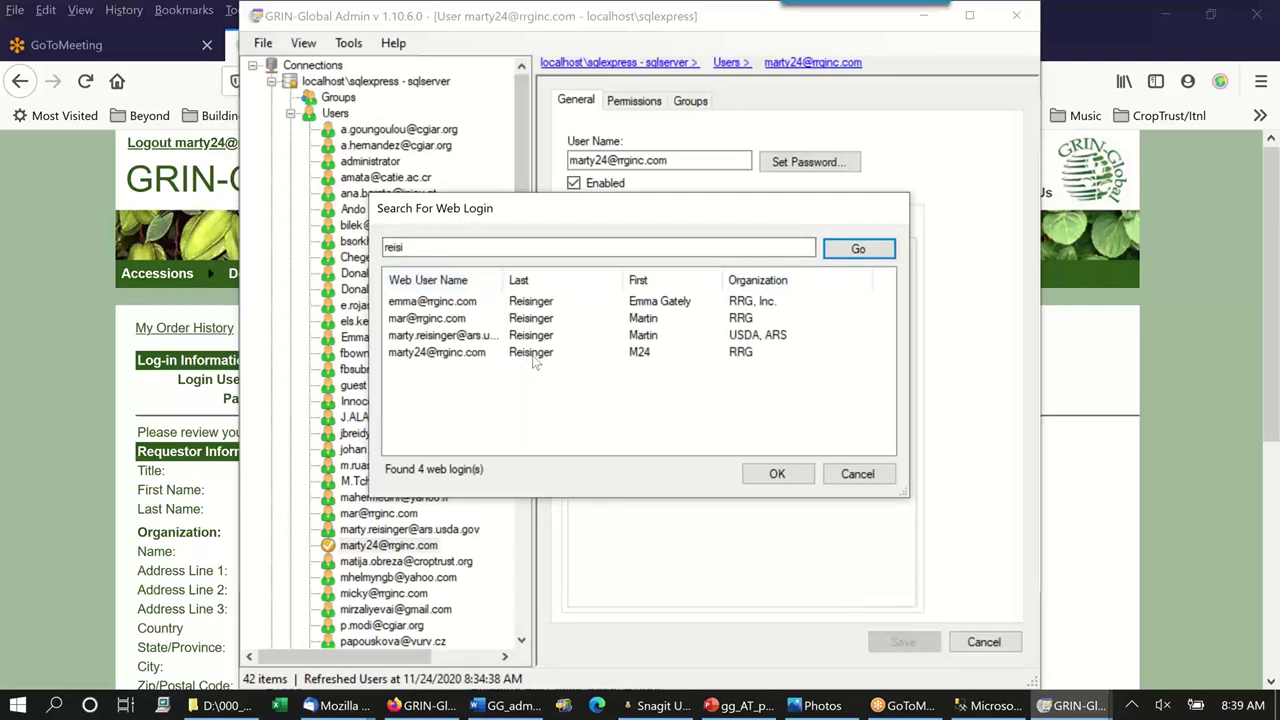
click(479, 358)
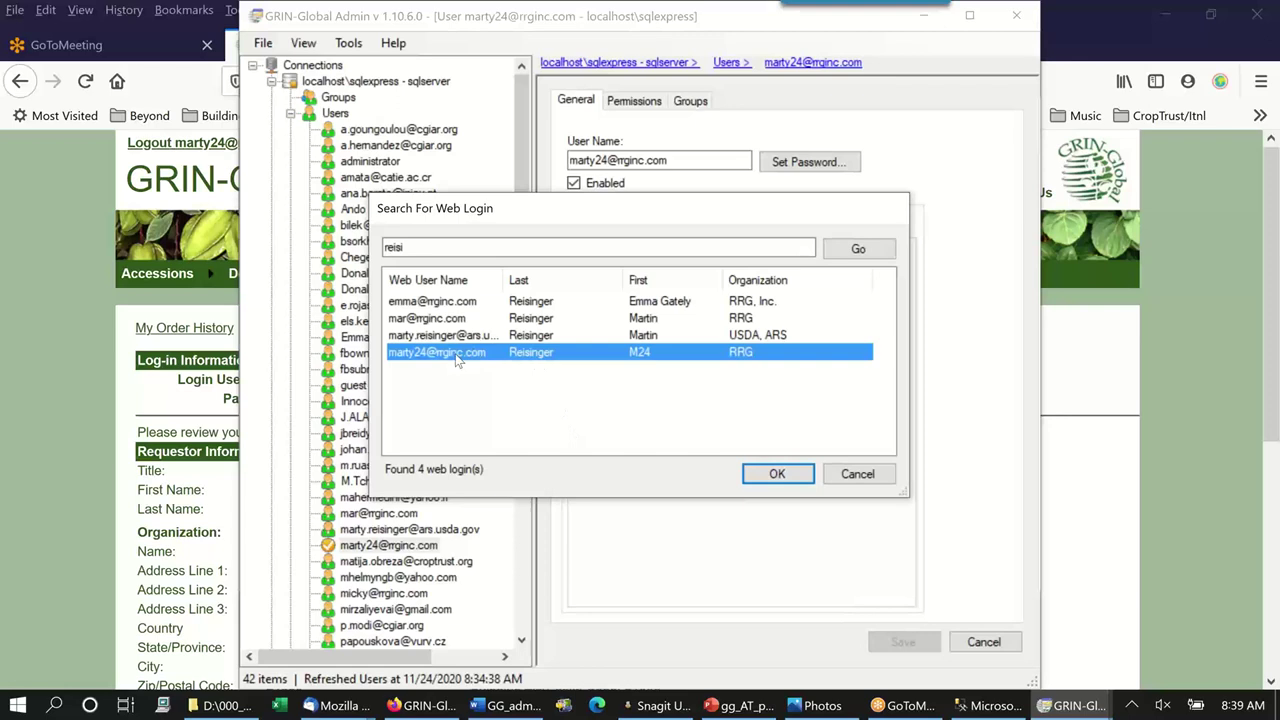
click(777, 474)
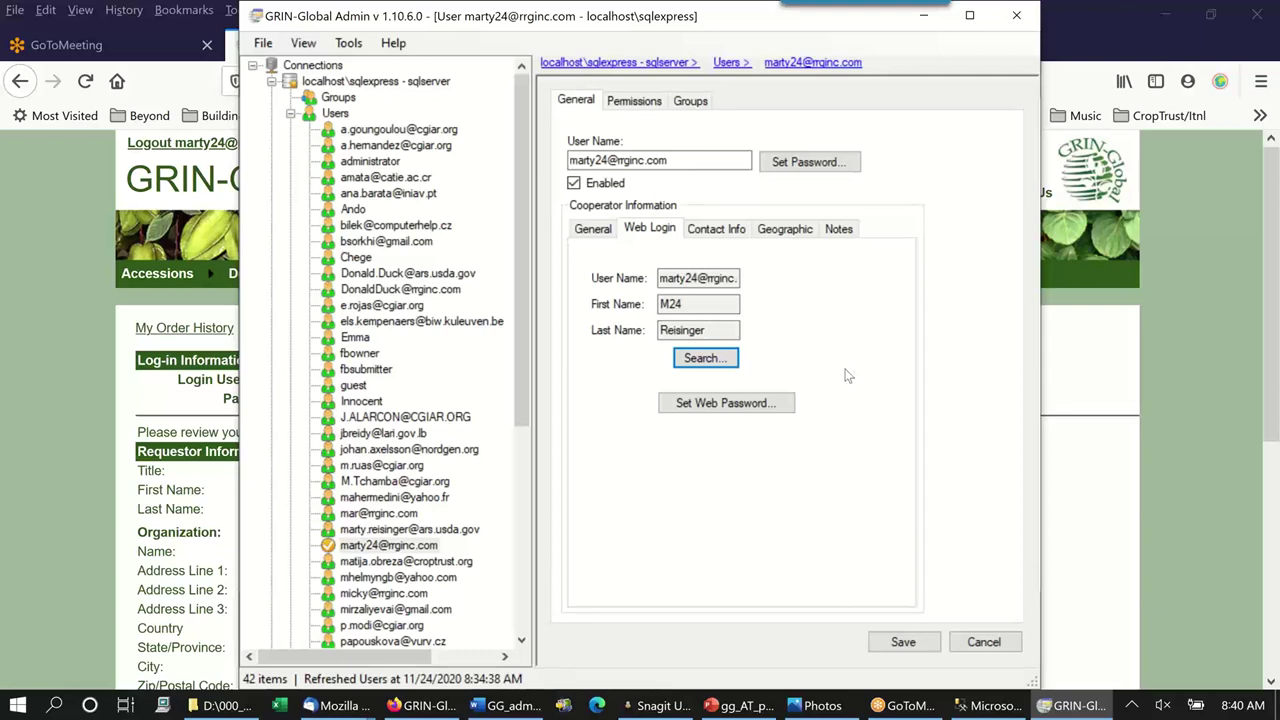
Add the user to the Web Query Users group, alongside All Users and CT Users.
click(691, 102)
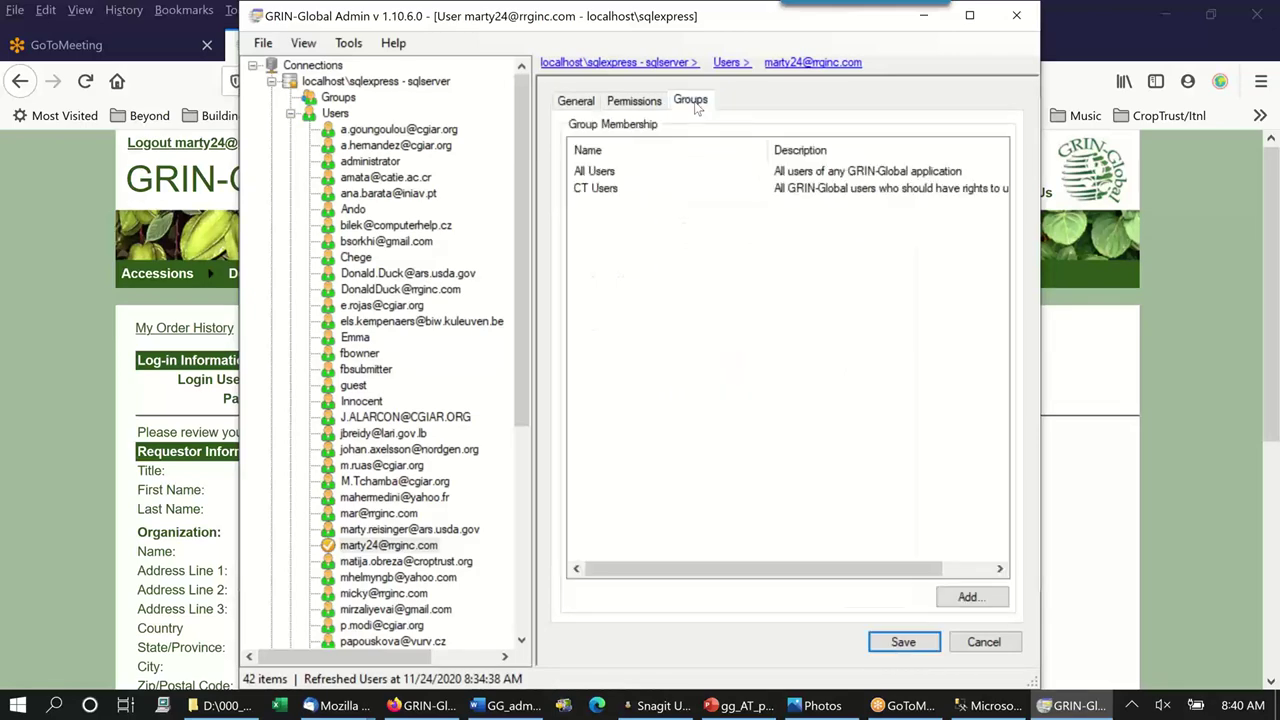
click(979, 597)
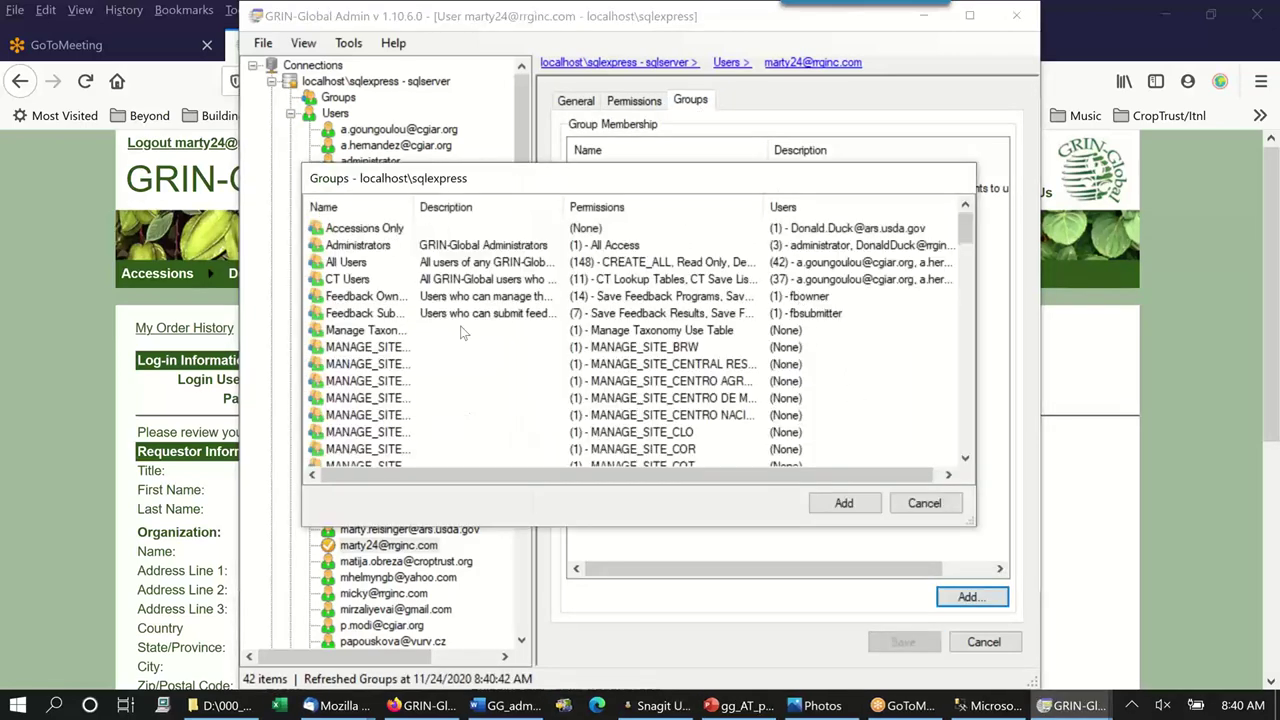
scroll(462, 345, down, 10)
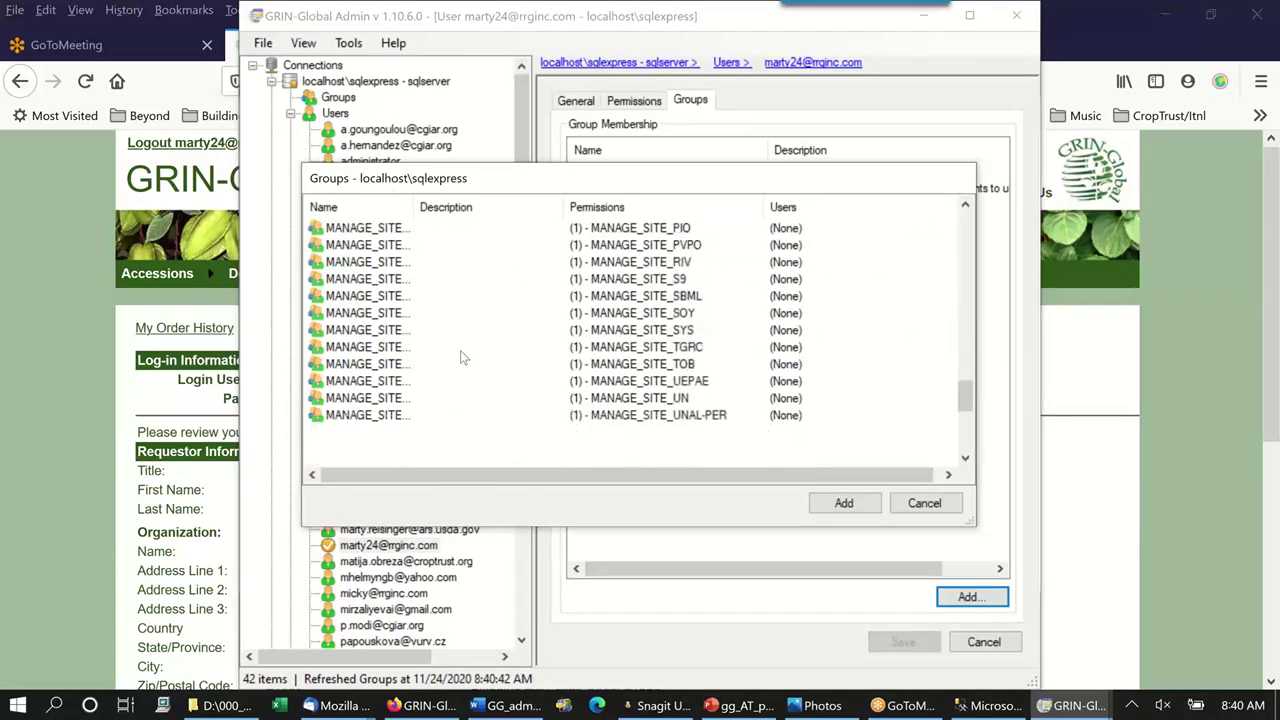
scroll(462, 352, down, 2)
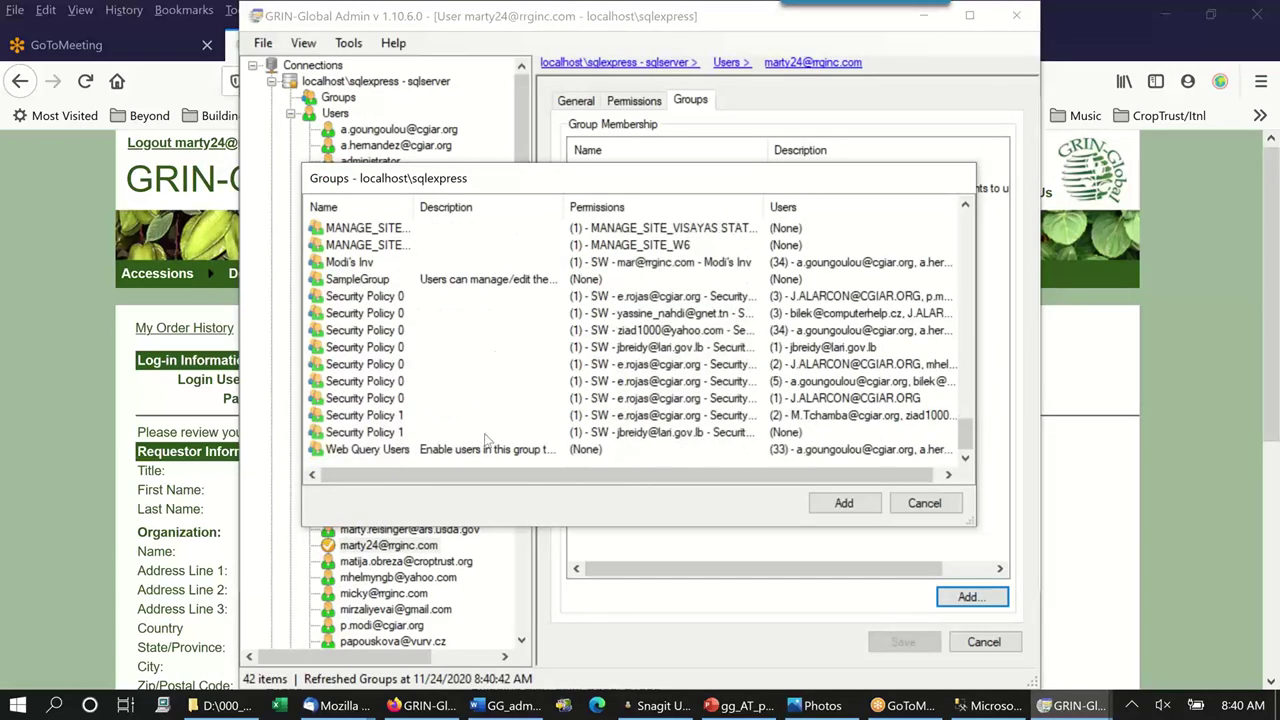
click(390, 453)
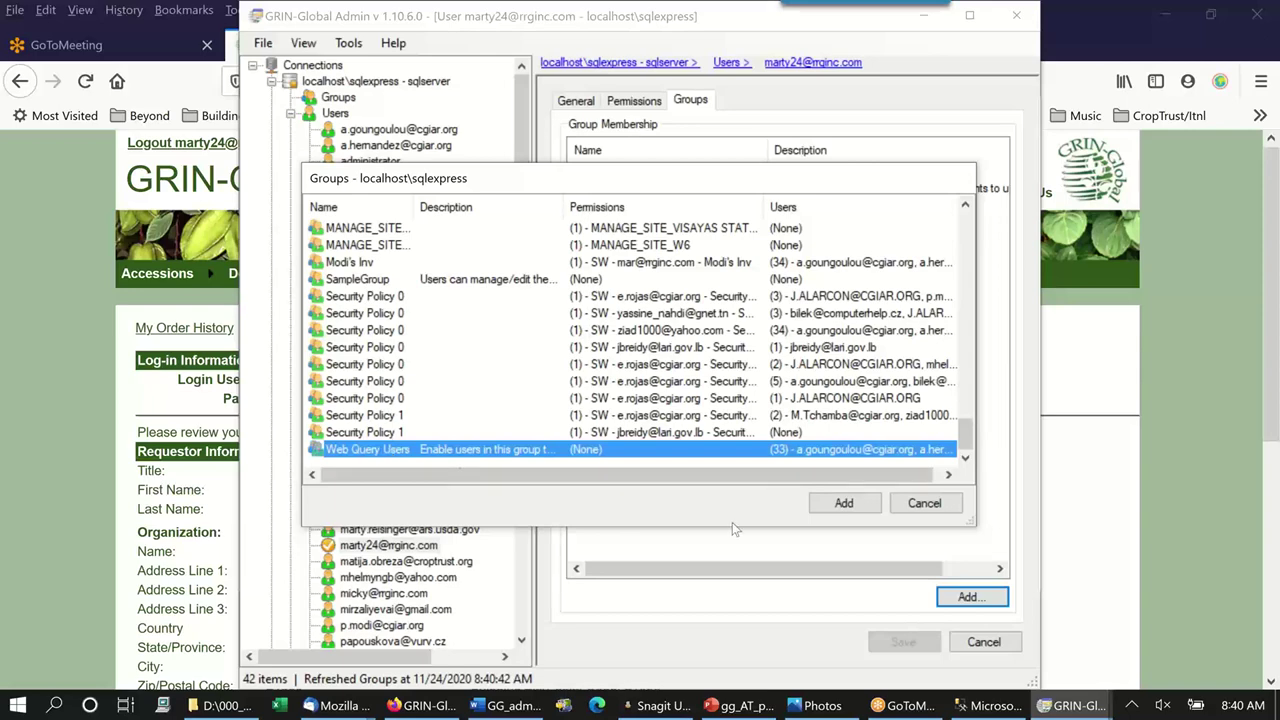
drag(564, 207, 706, 226)
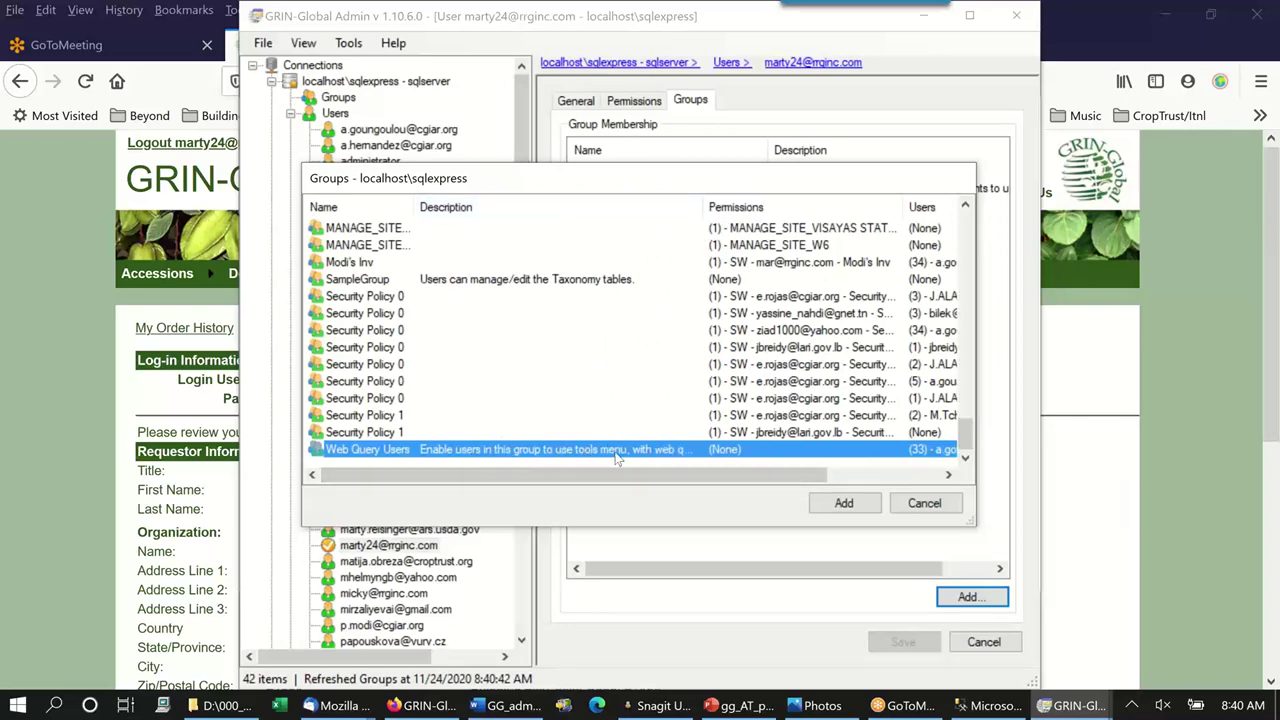
click(860, 506)
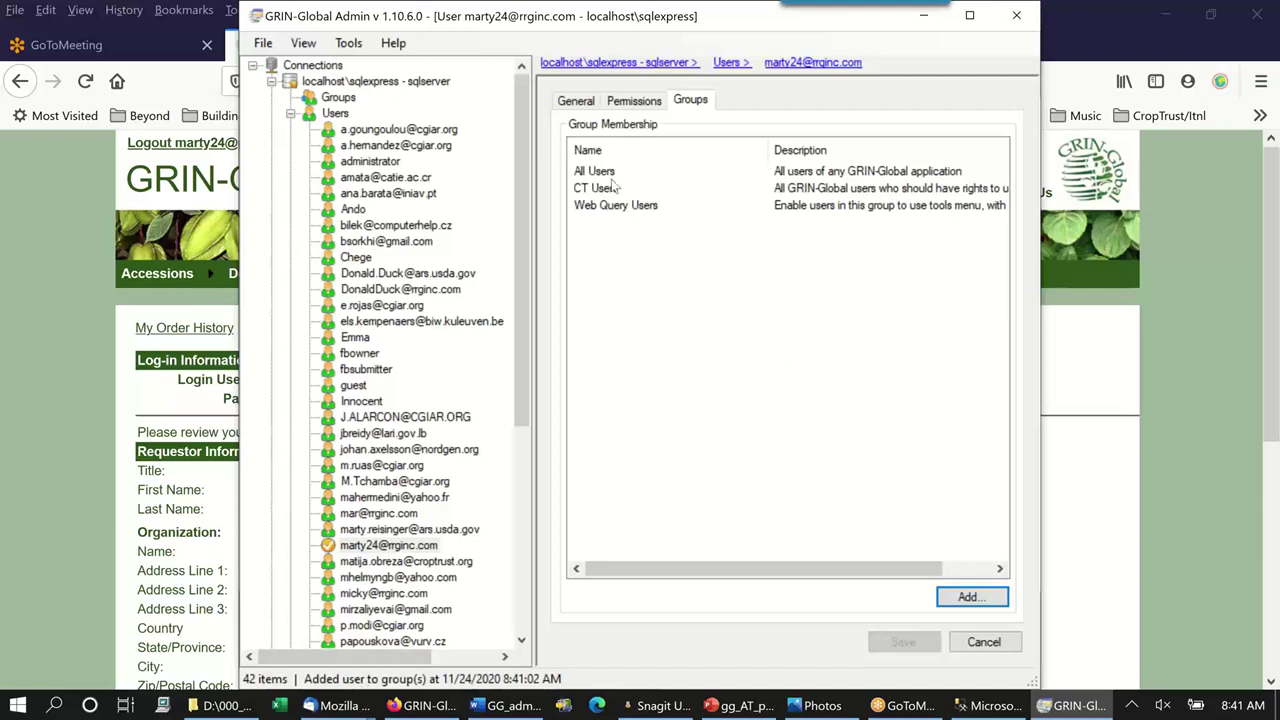
click(589, 104)
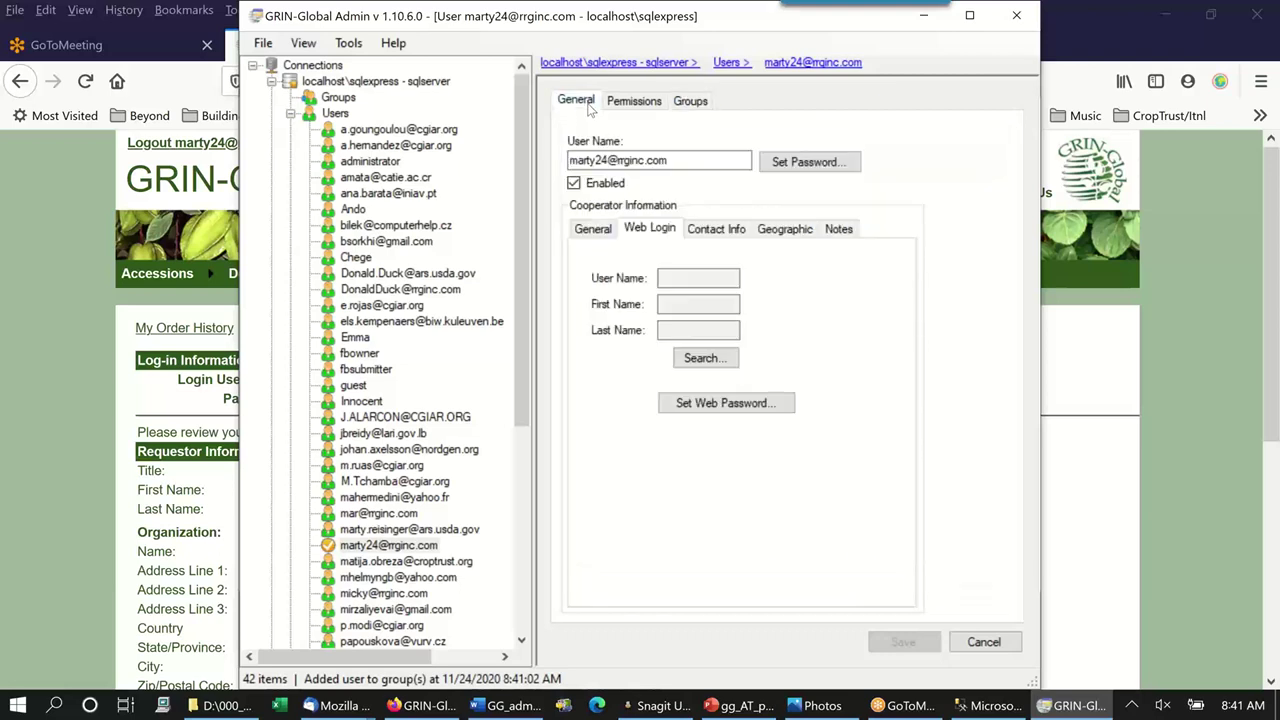
Bring GRIN-Global Web back in front and reload its account information page.
click(360, 388)
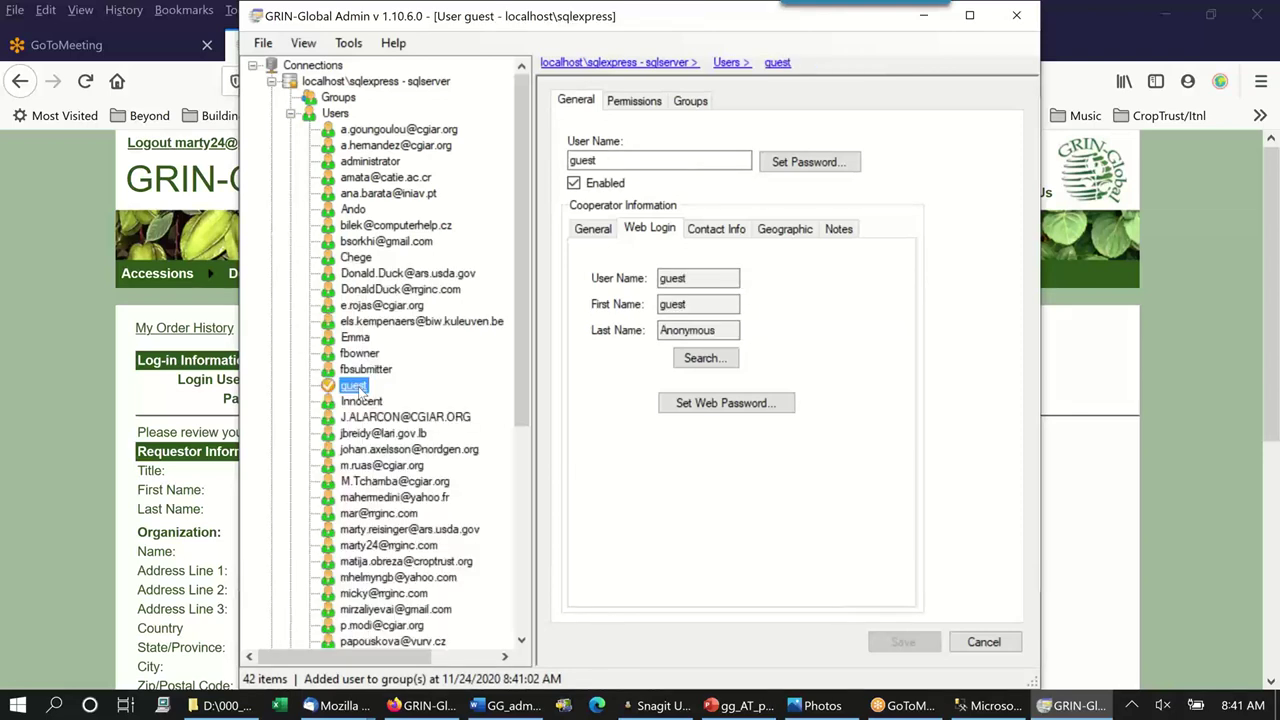
click(1105, 500)
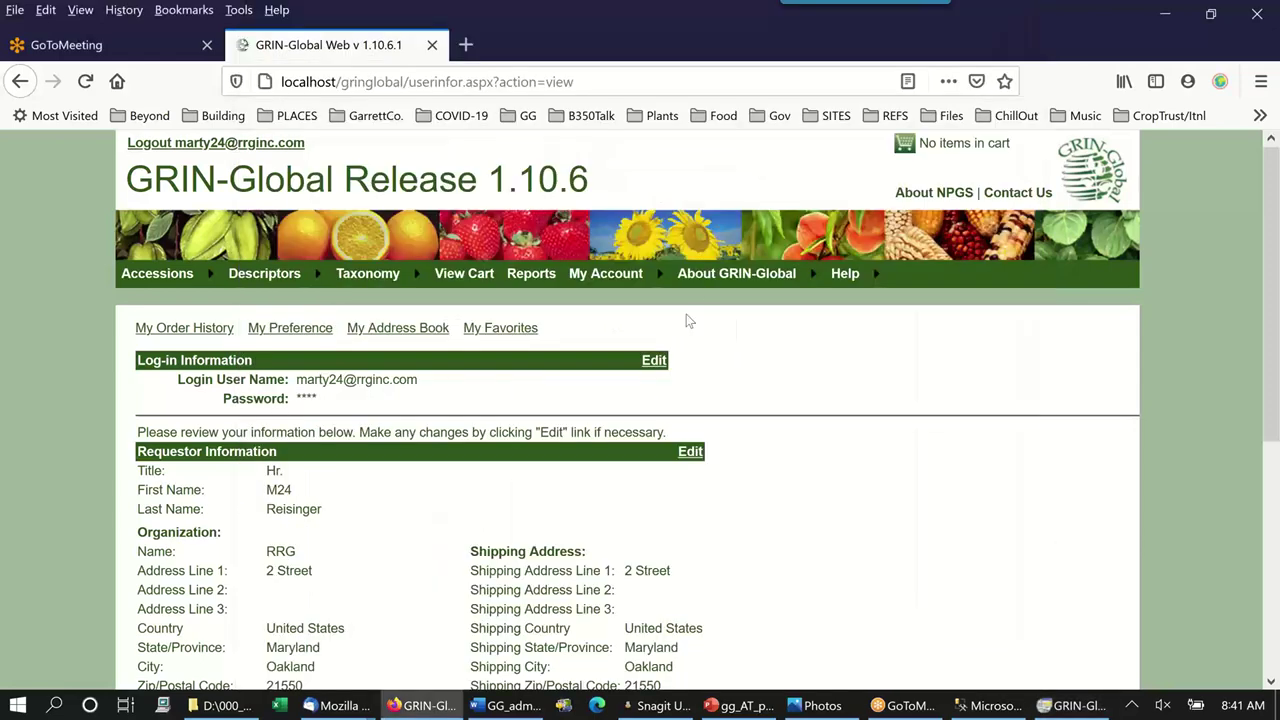
mouse_move(688, 287)
click(88, 85)
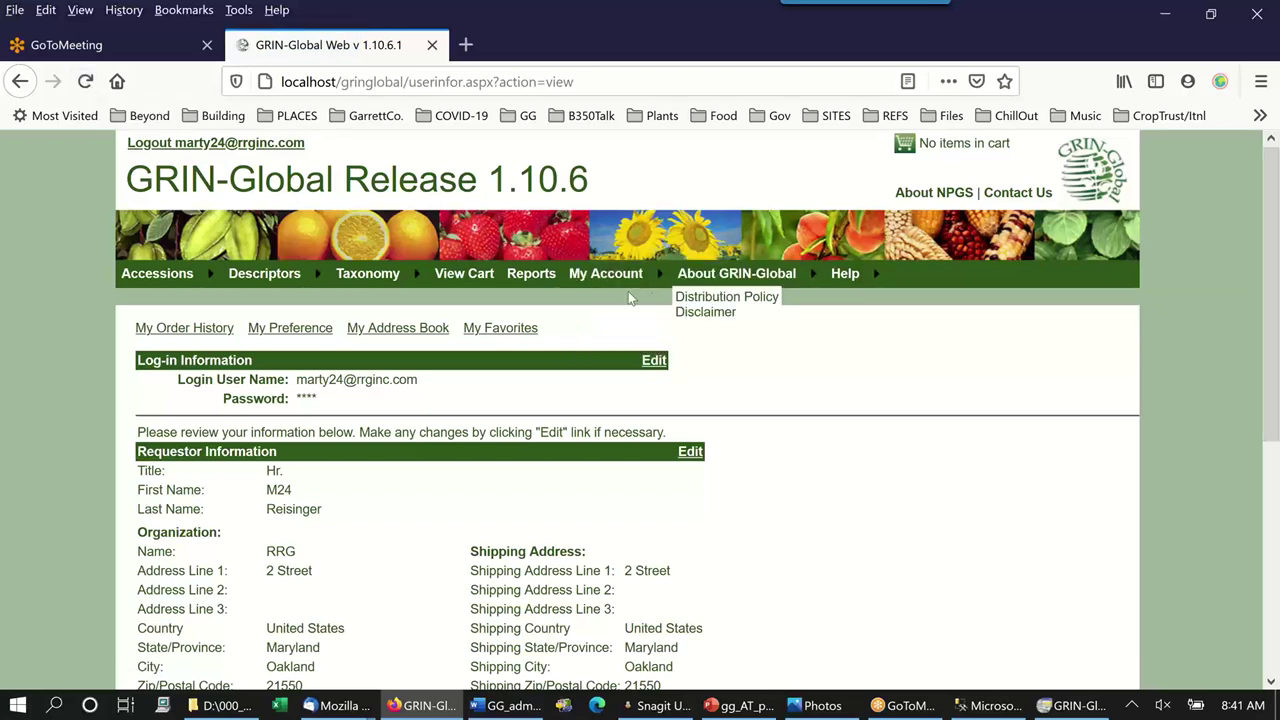
mouse_move(648, 286)
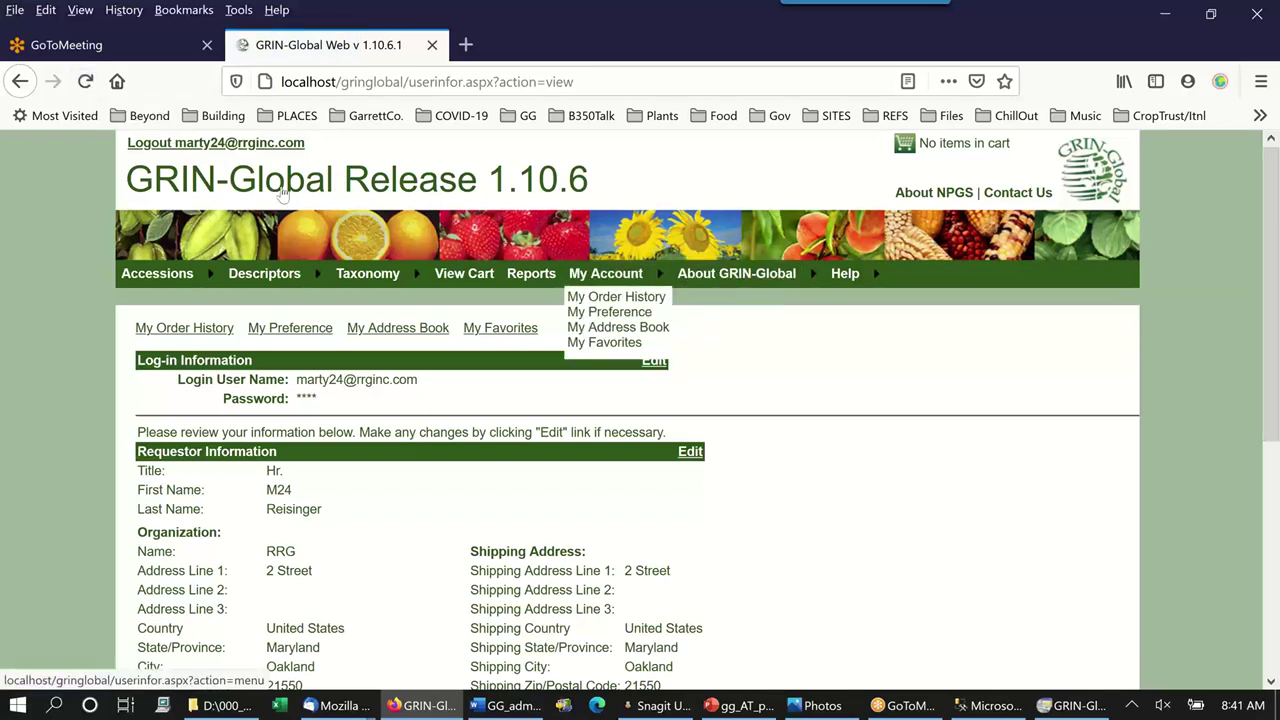
Log out, then log back in with the new account's e-mail and password, with Remember me ticked.
click(185, 145)
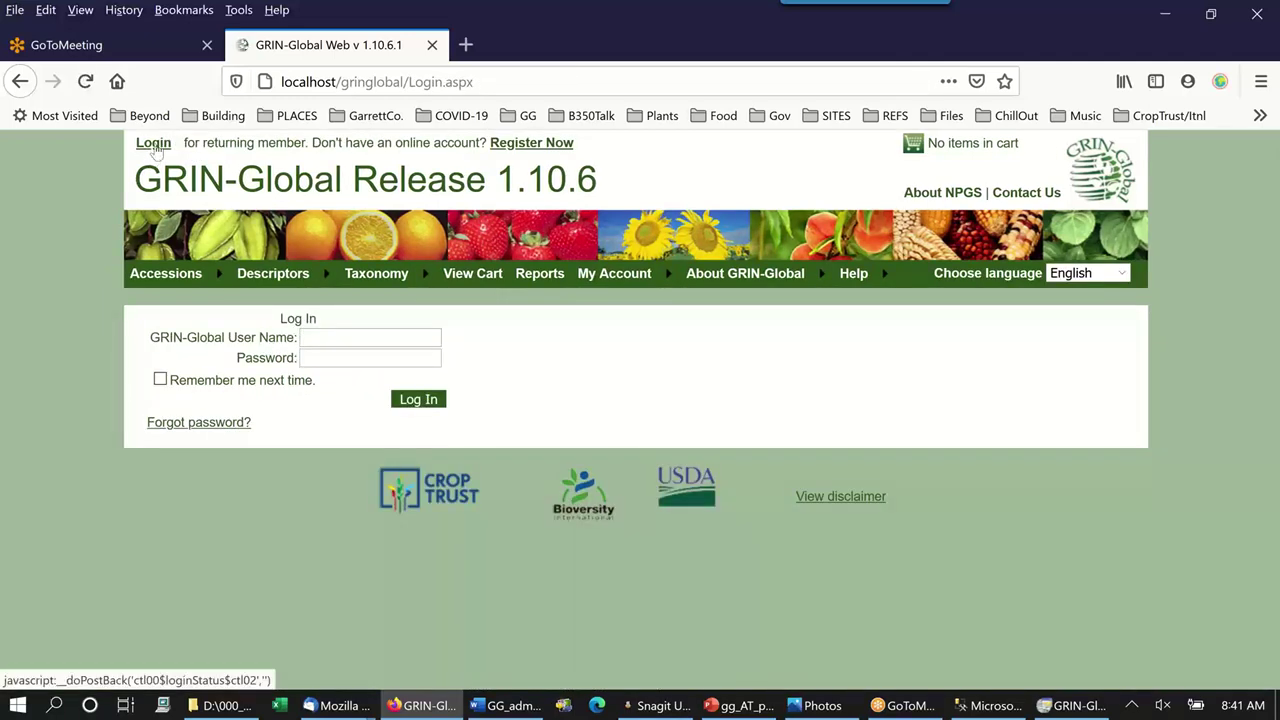
click(154, 145)
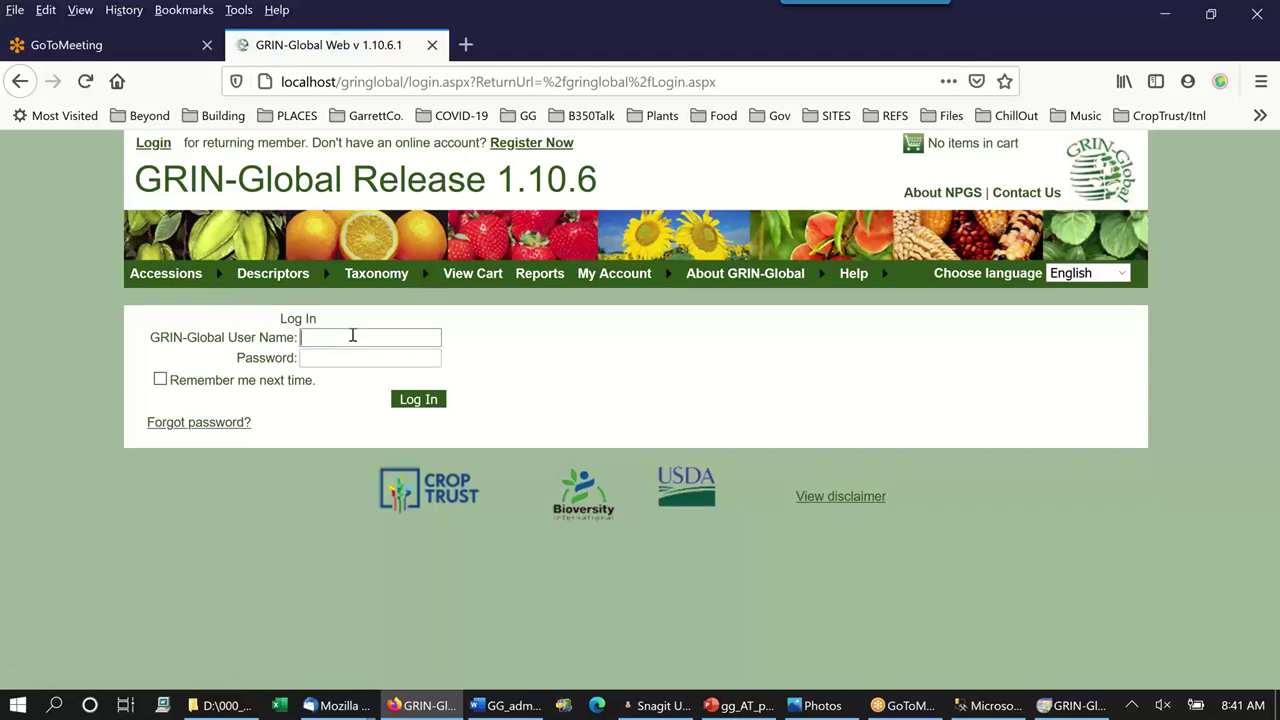
key(Tab)
text(•••••)
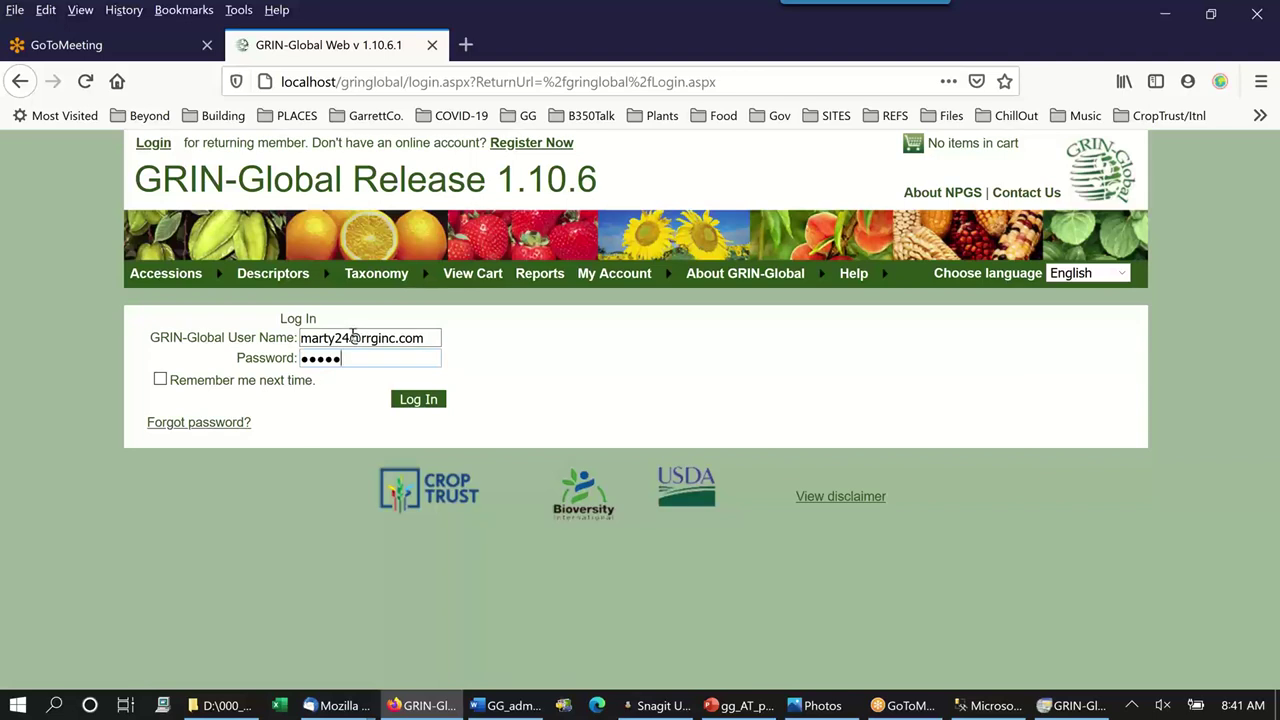
text(•••••••)
click(160, 380)
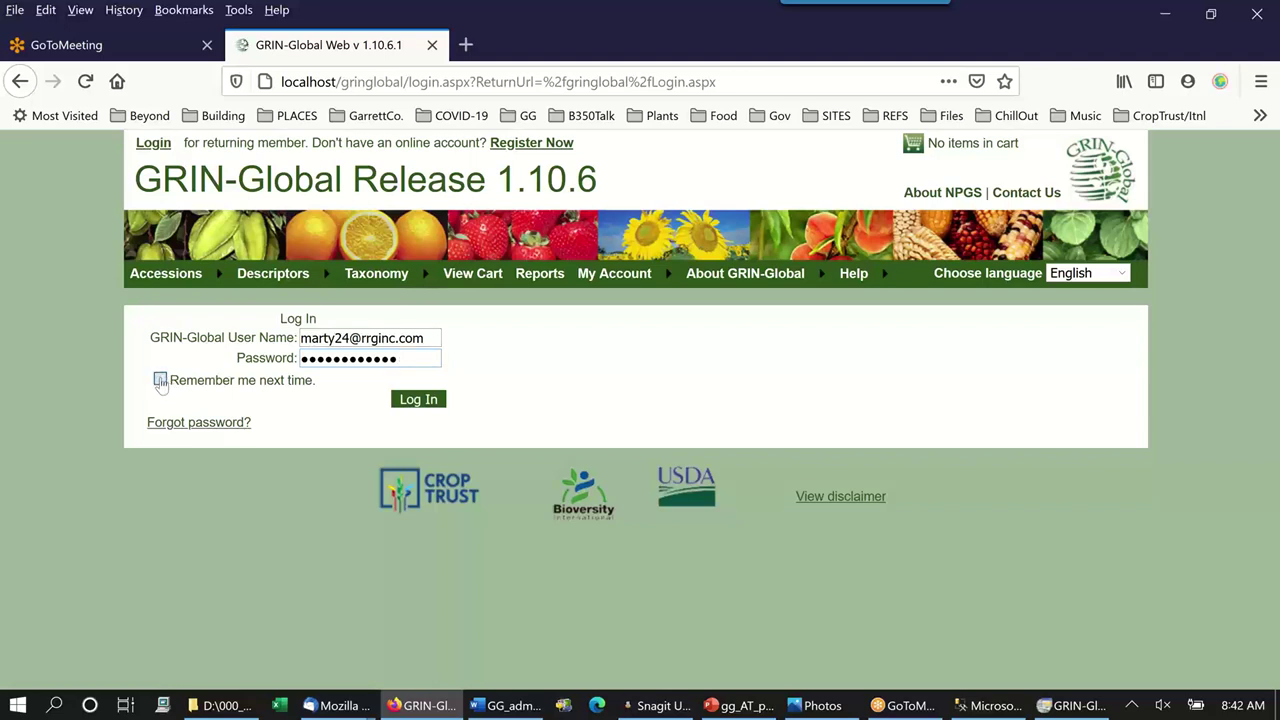
click(419, 400)
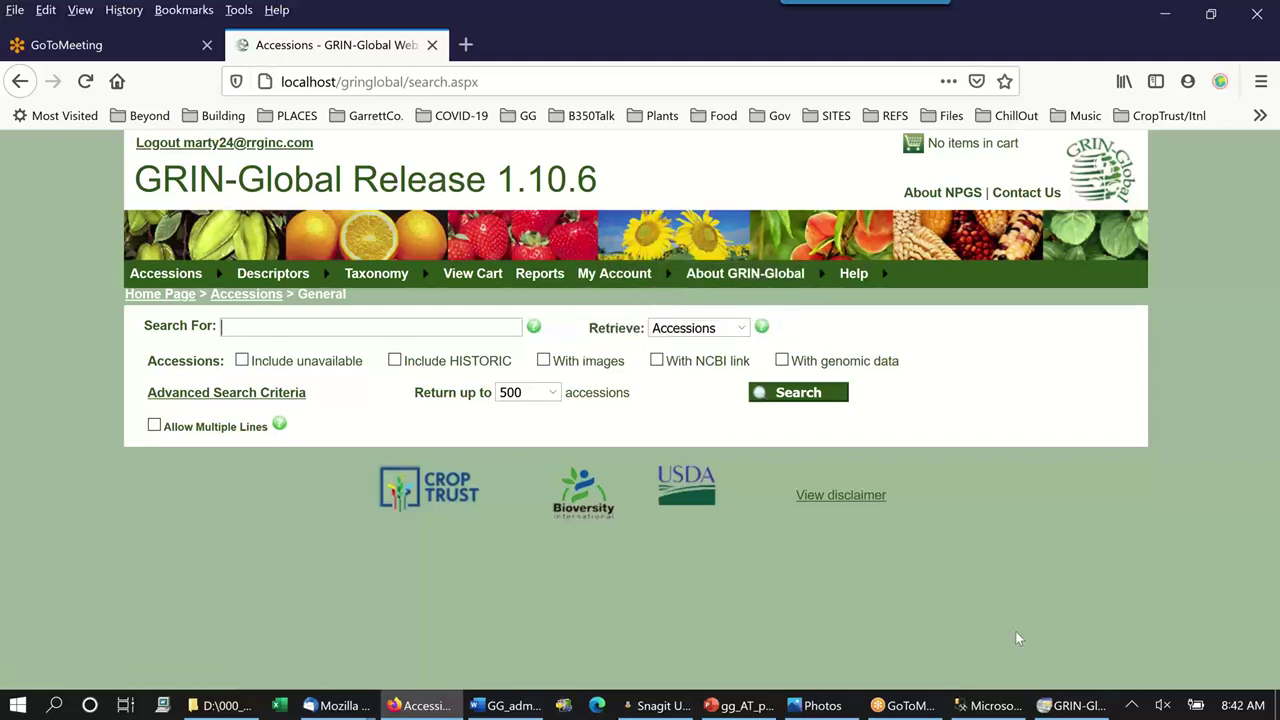
Reopen the new user's record in Admin and check its Web Query Users membership.
click(1070, 705)
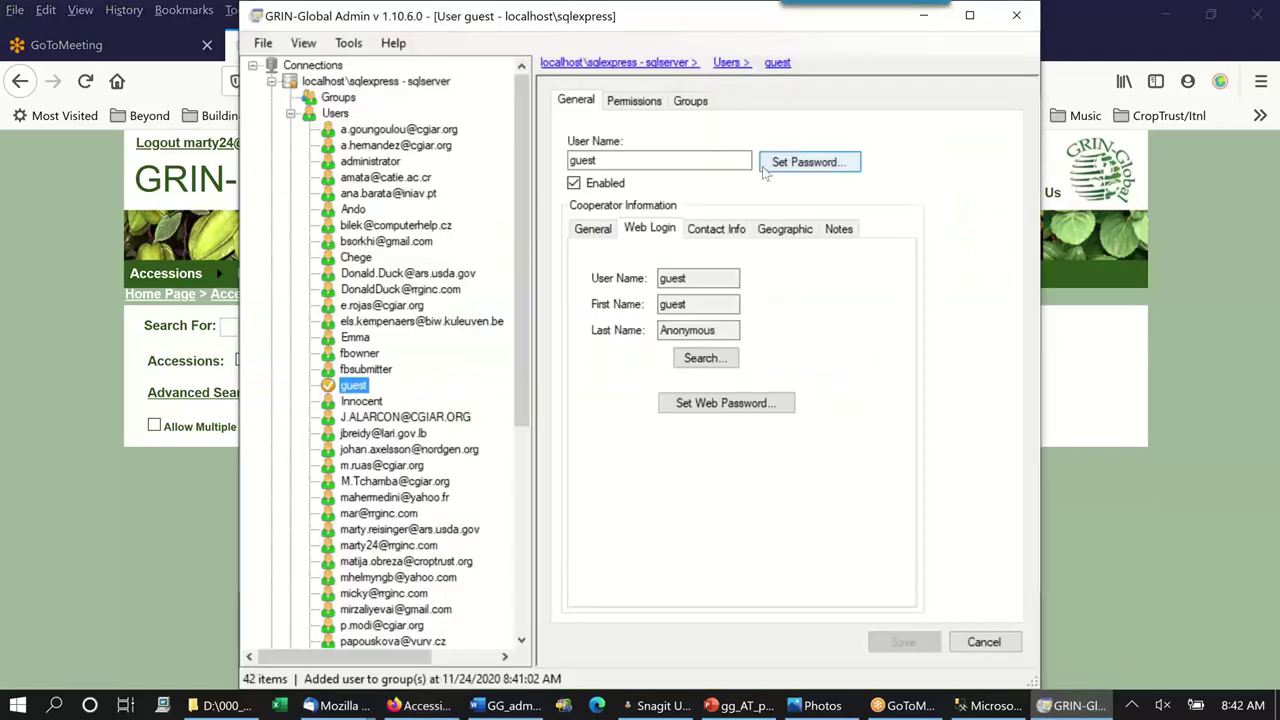
scroll(405, 420, down, 3)
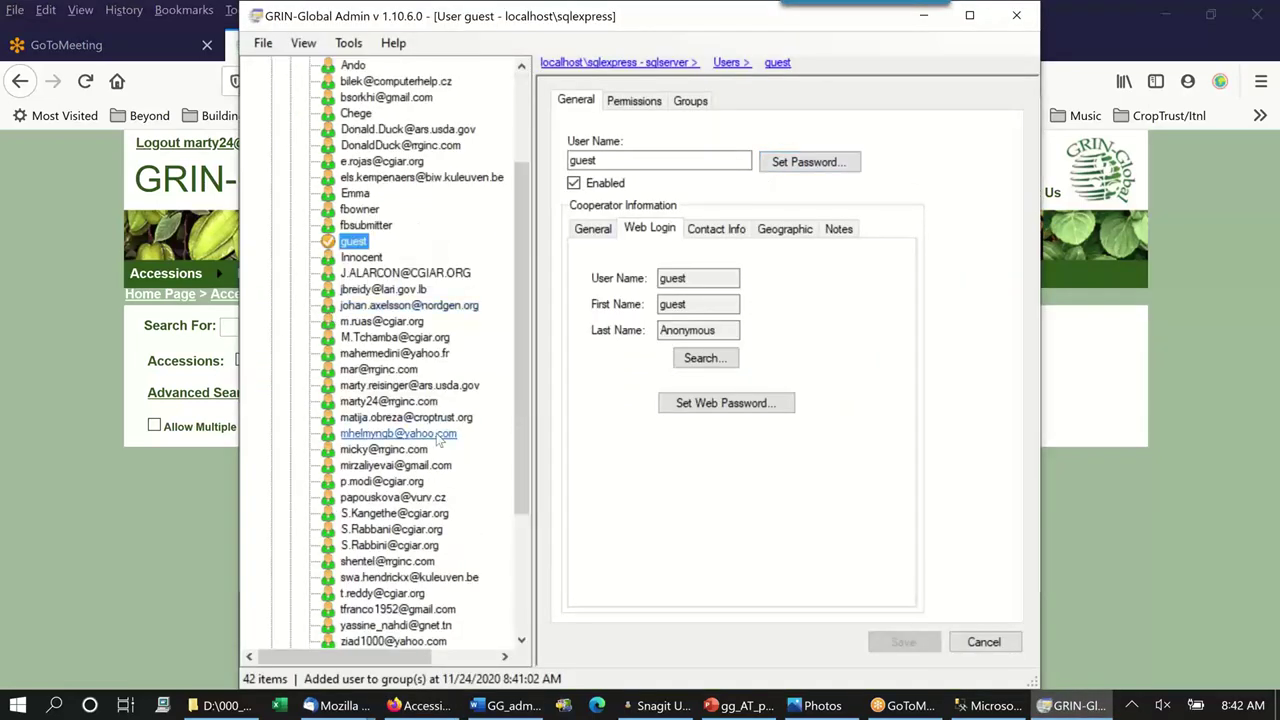
click(386, 402)
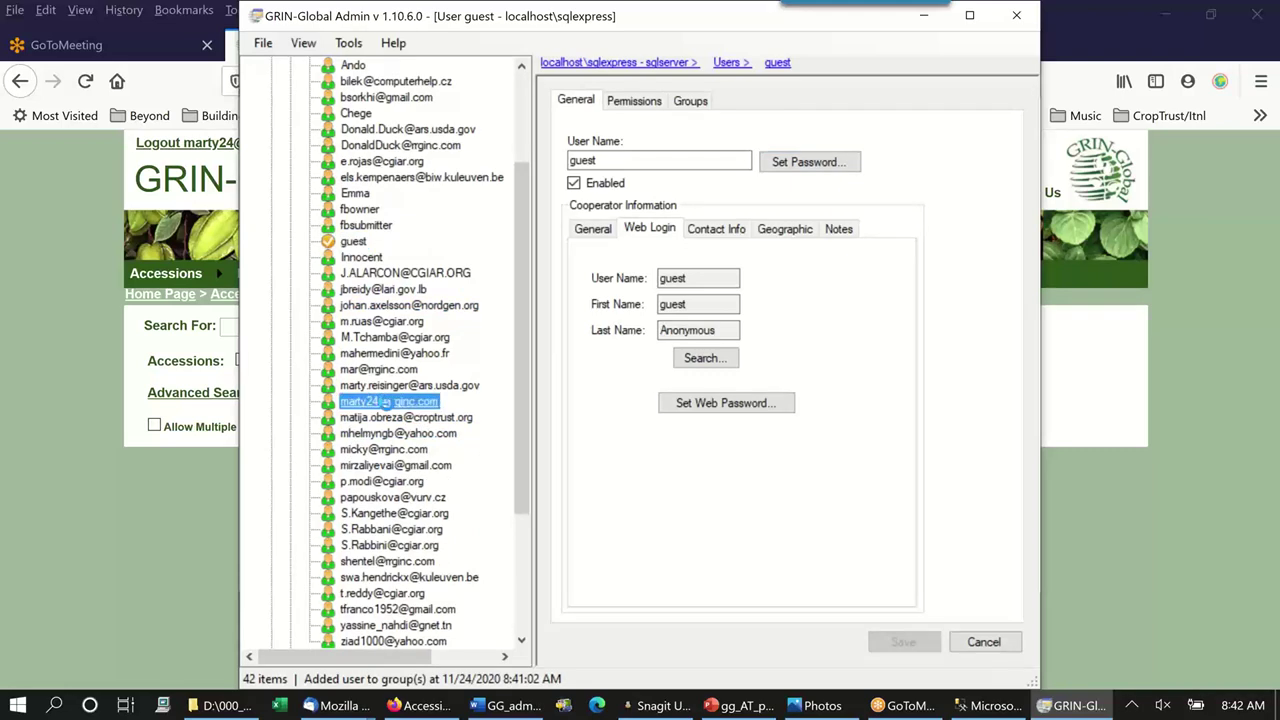
click(690, 103)
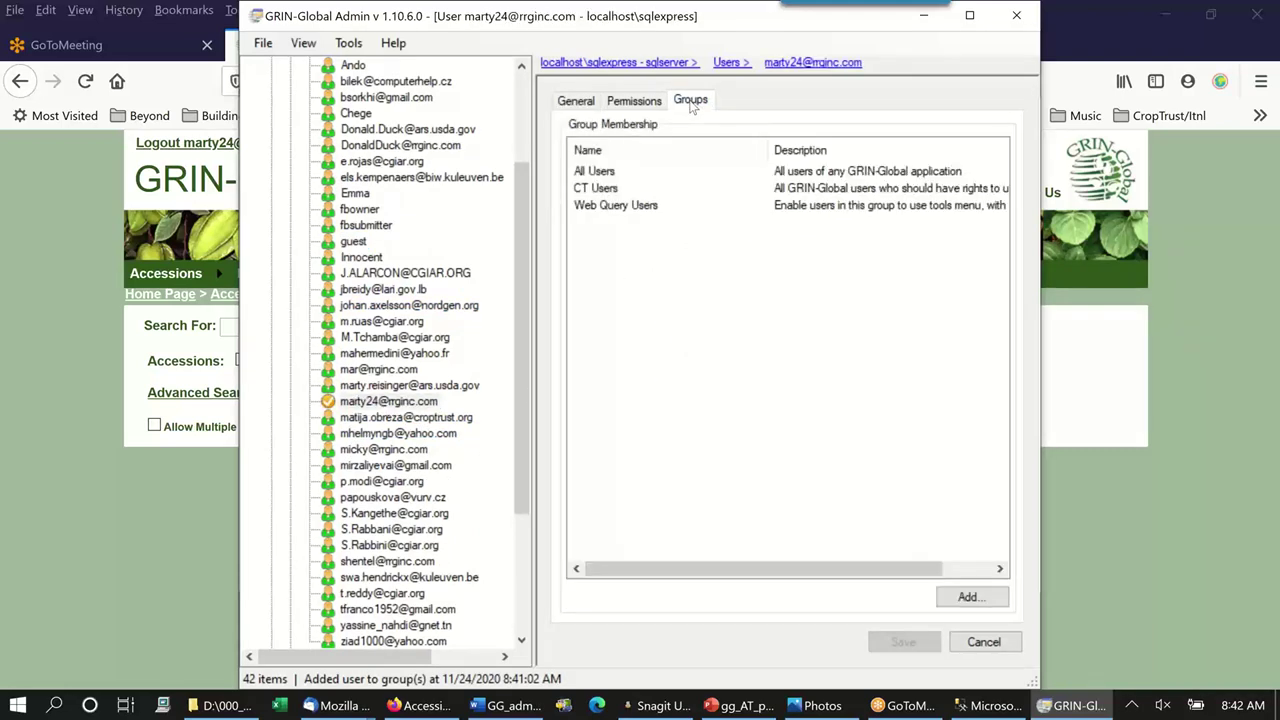
click(713, 210)
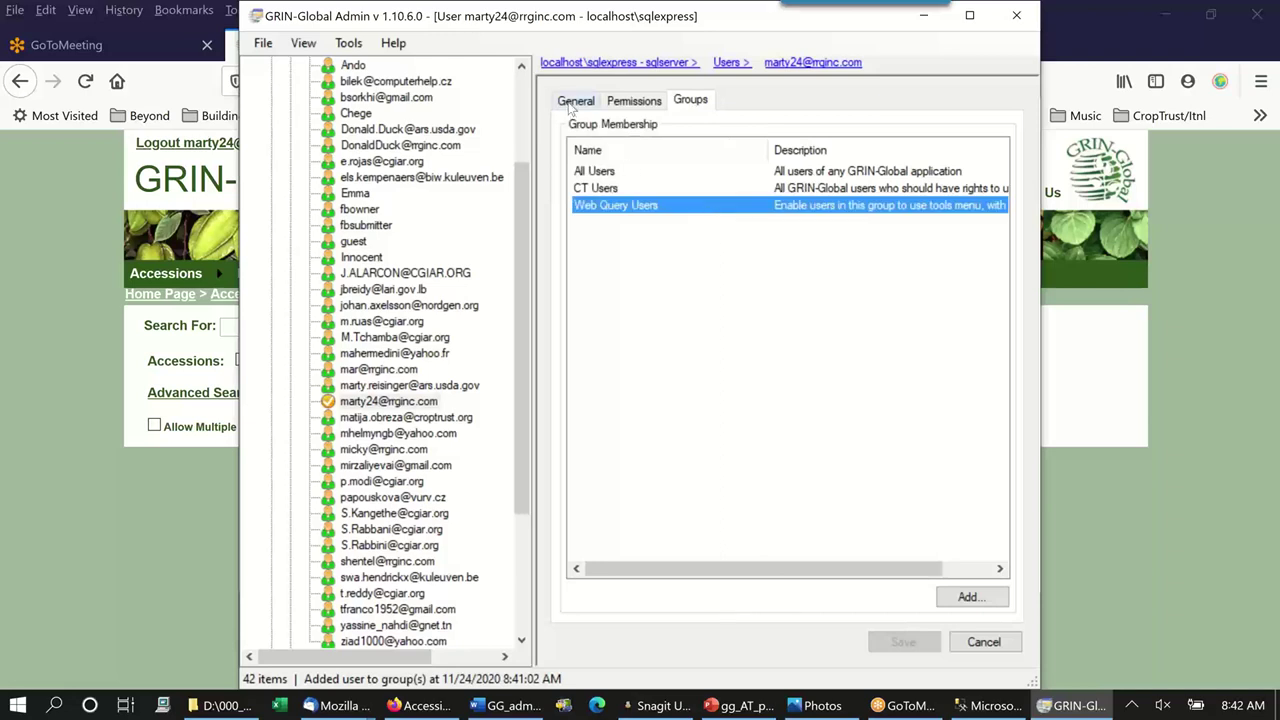
click(572, 103)
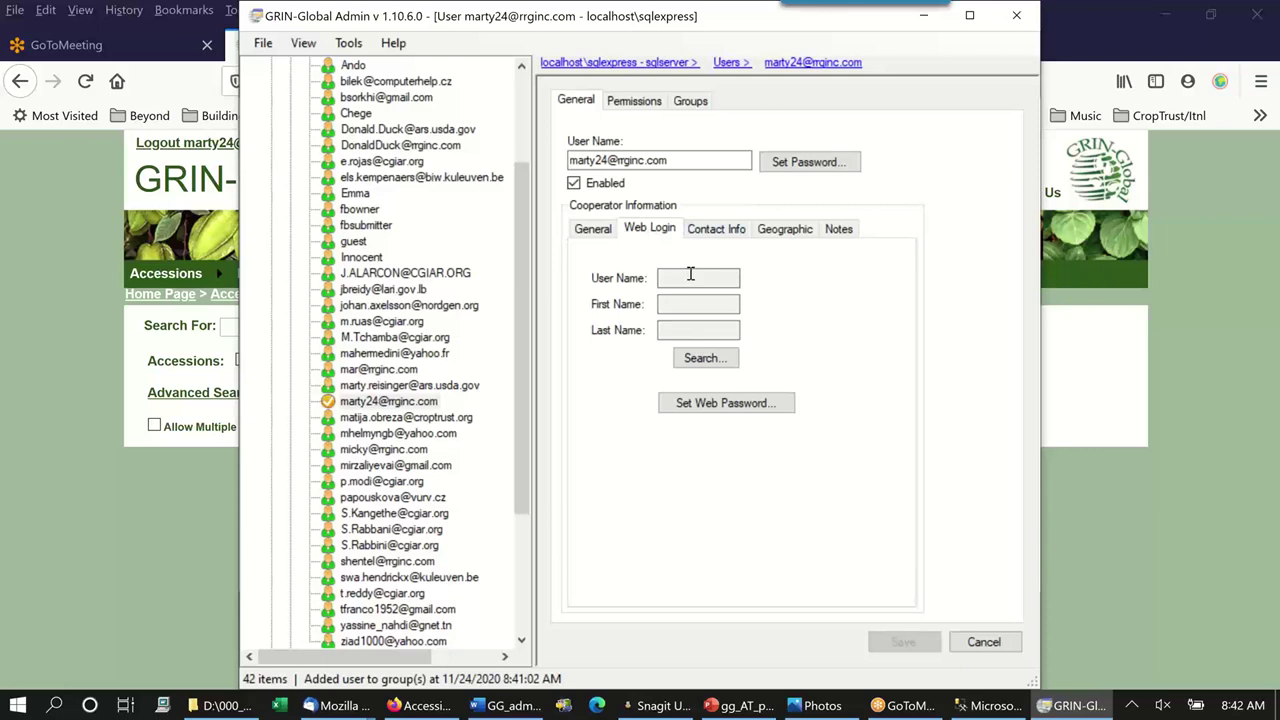
Link the user's matching web login found by surname search, and save the user.
click(704, 358)
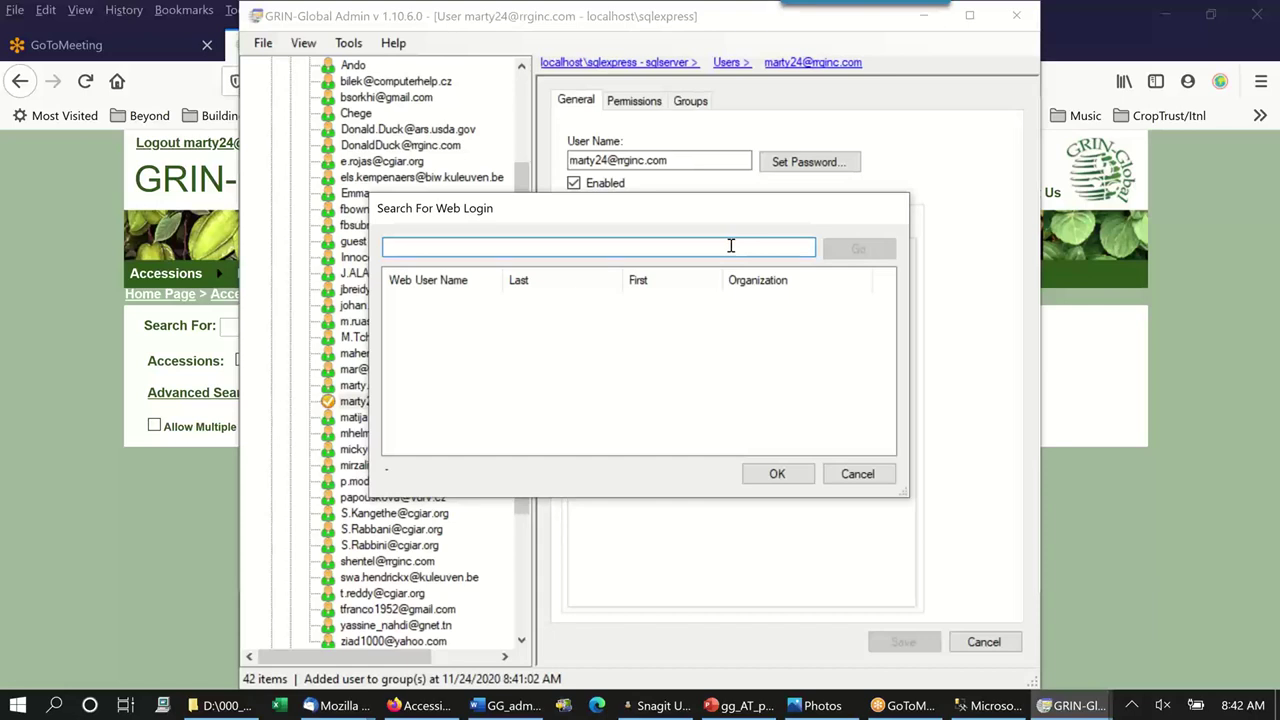
text(reisi)
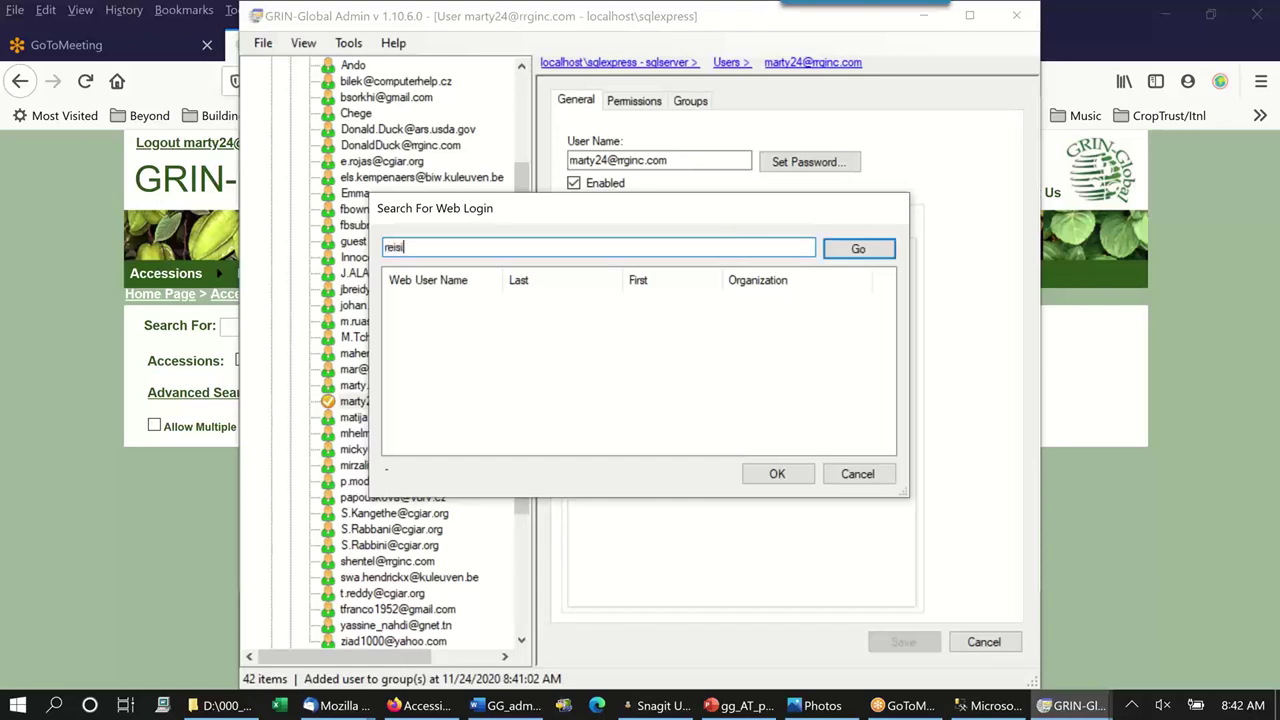
click(872, 250)
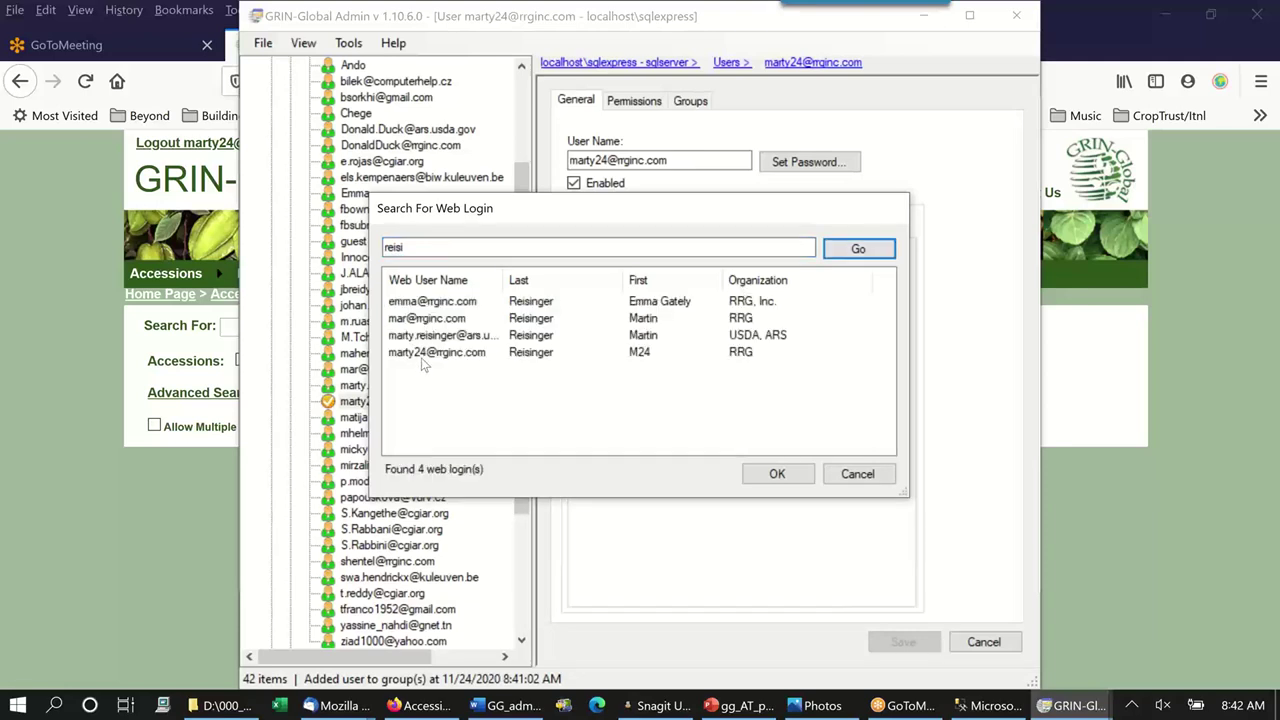
click(424, 354)
click(776, 474)
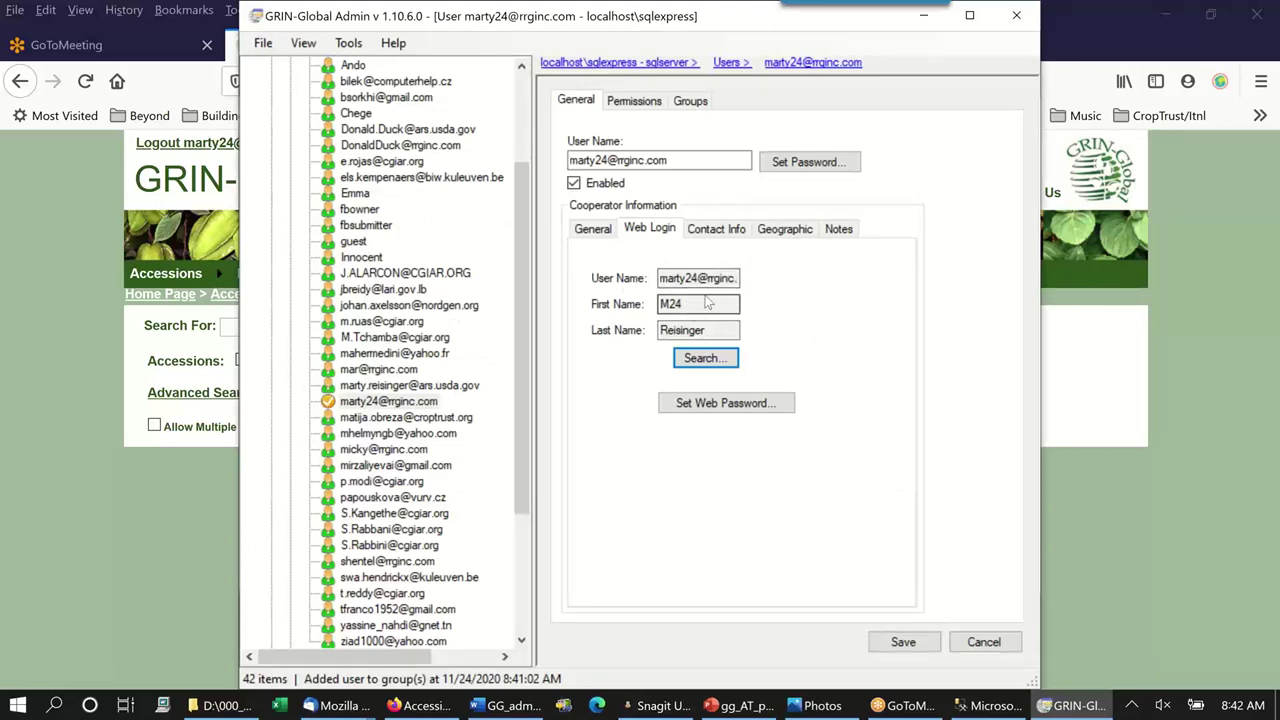
click(929, 648)
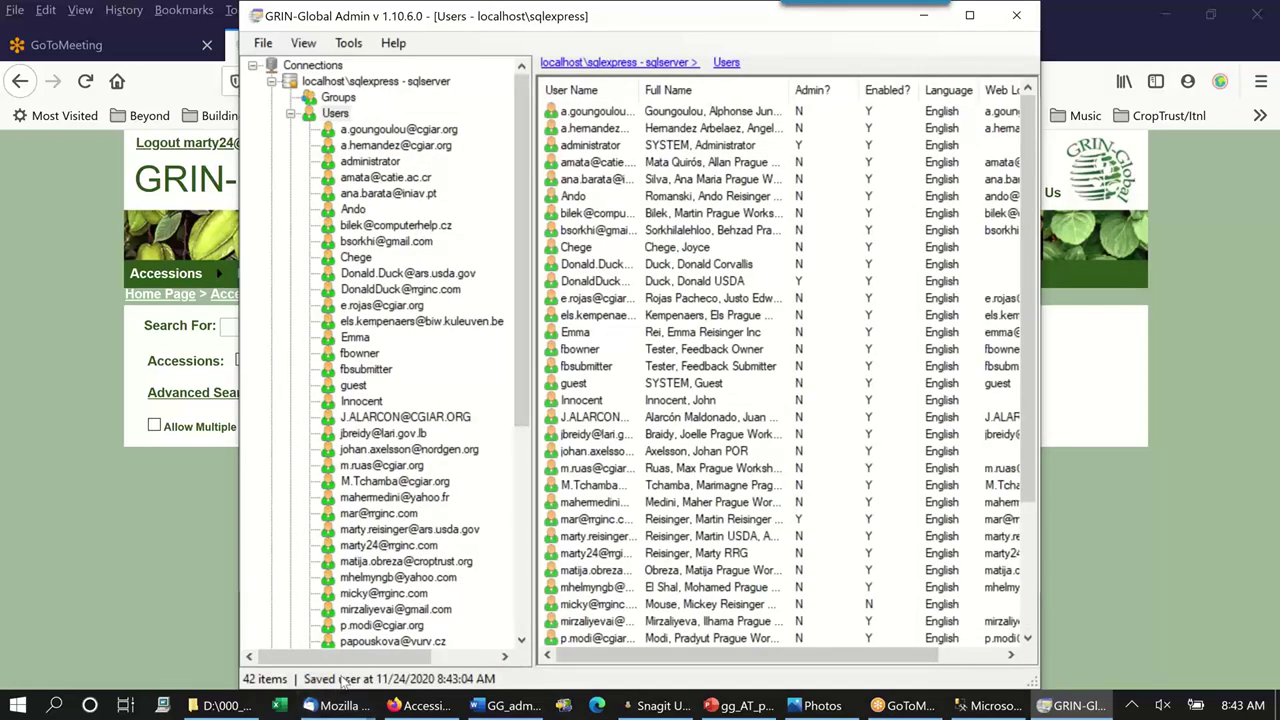
click(1120, 412)
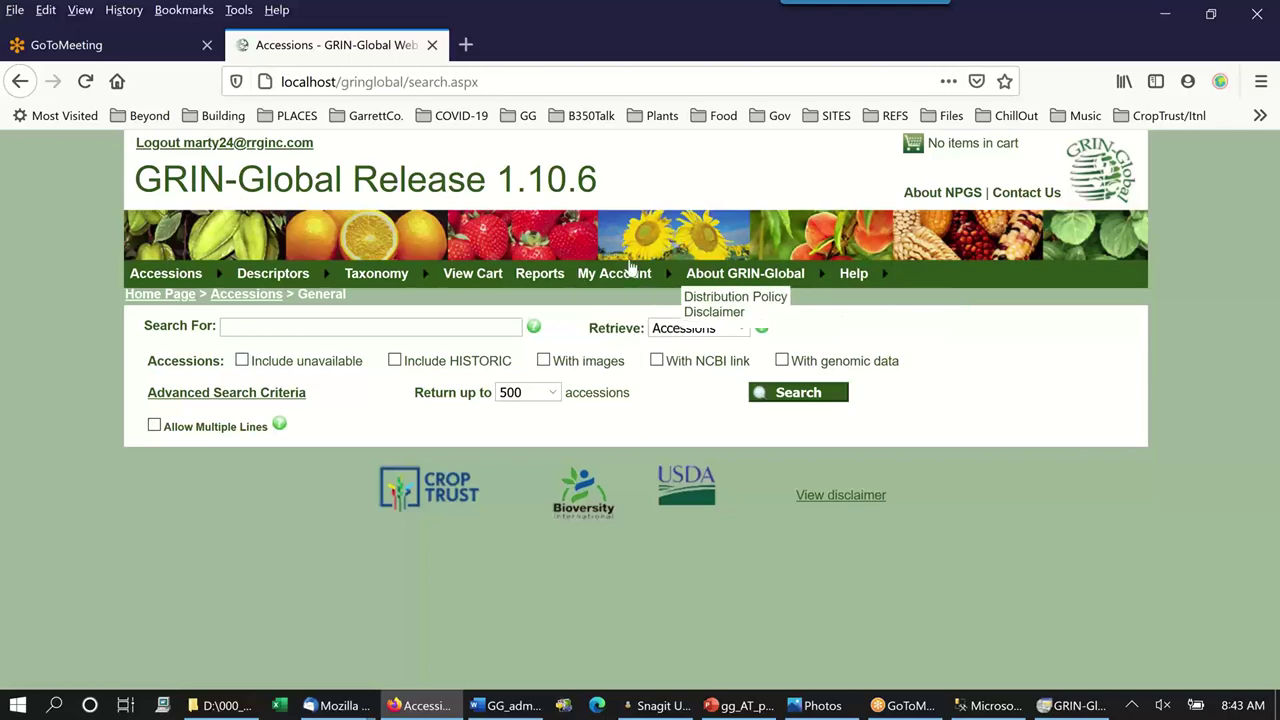
Reload the site, open Tools > Web Query, then show PowerPoint slide 87, Updater Program.
click(87, 82)
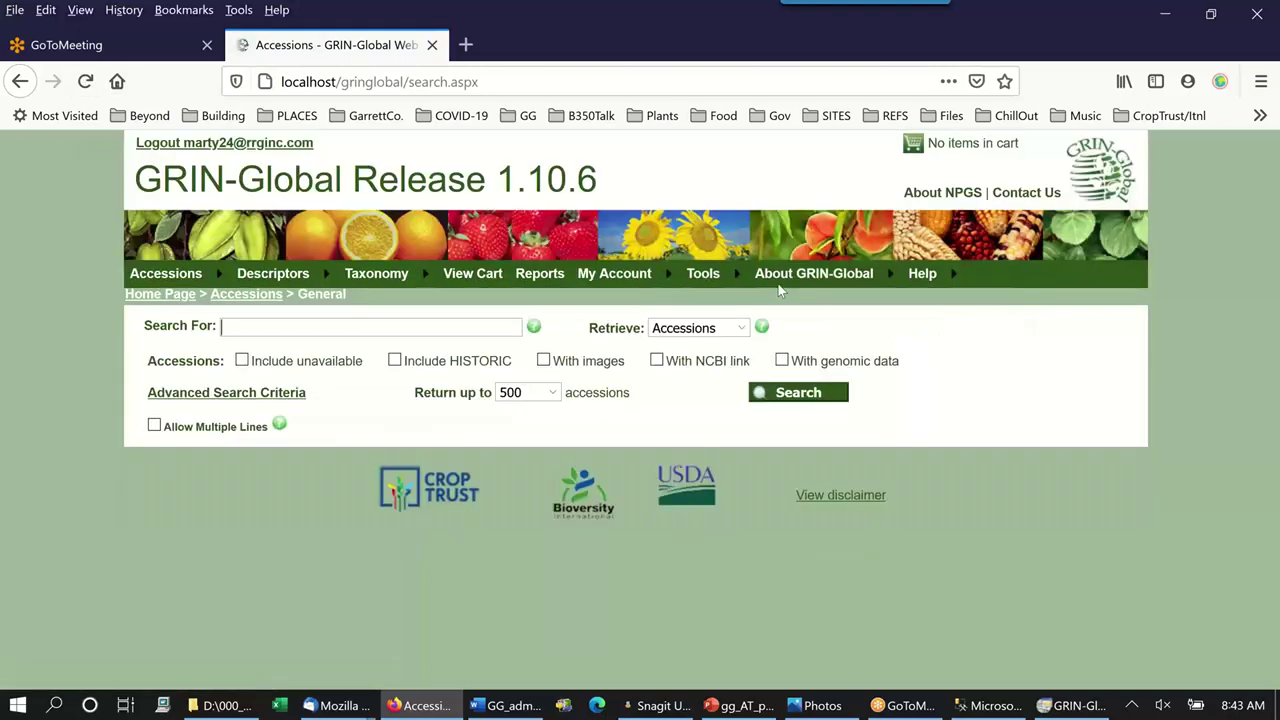
mouse_move(712, 287)
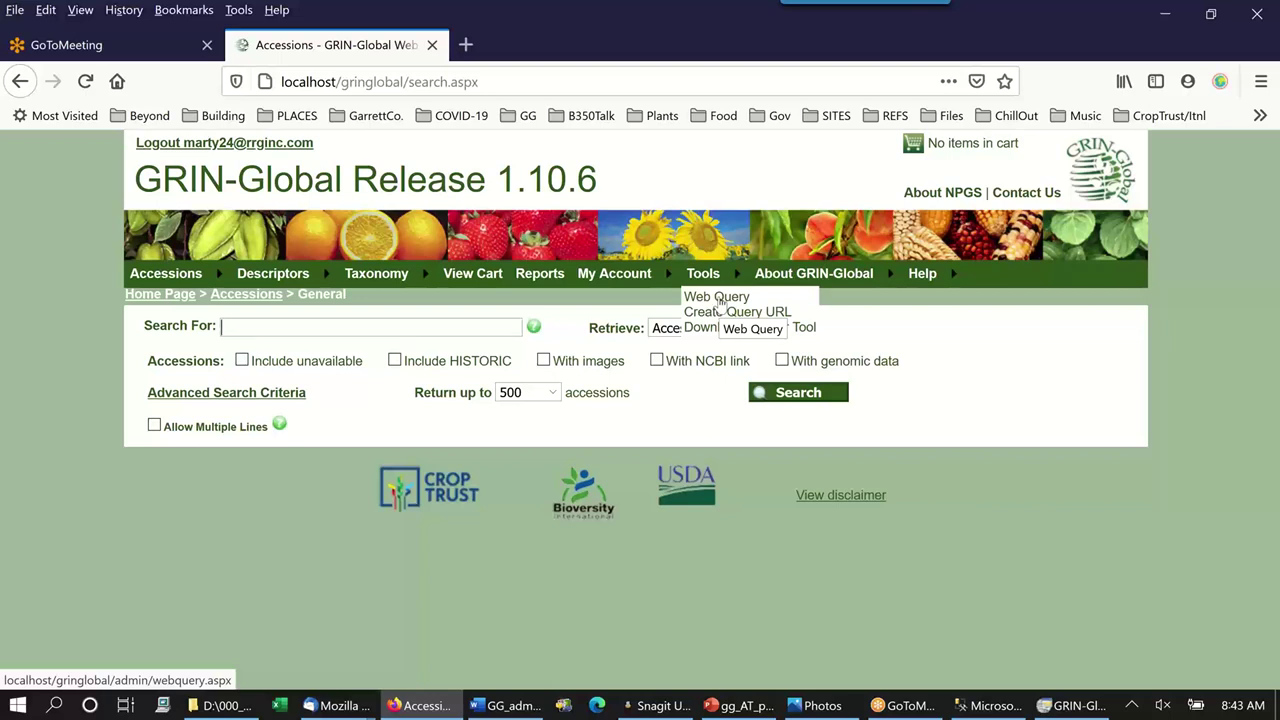
click(719, 298)
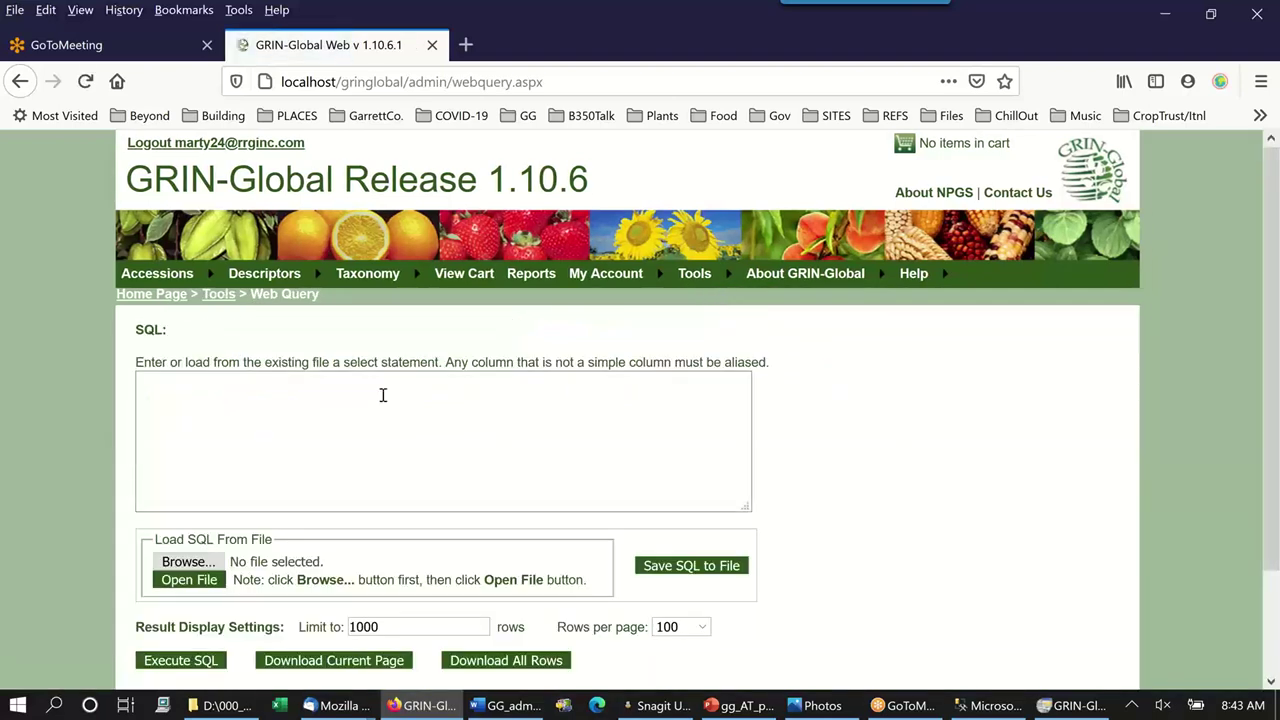
click(369, 421)
click(480, 494)
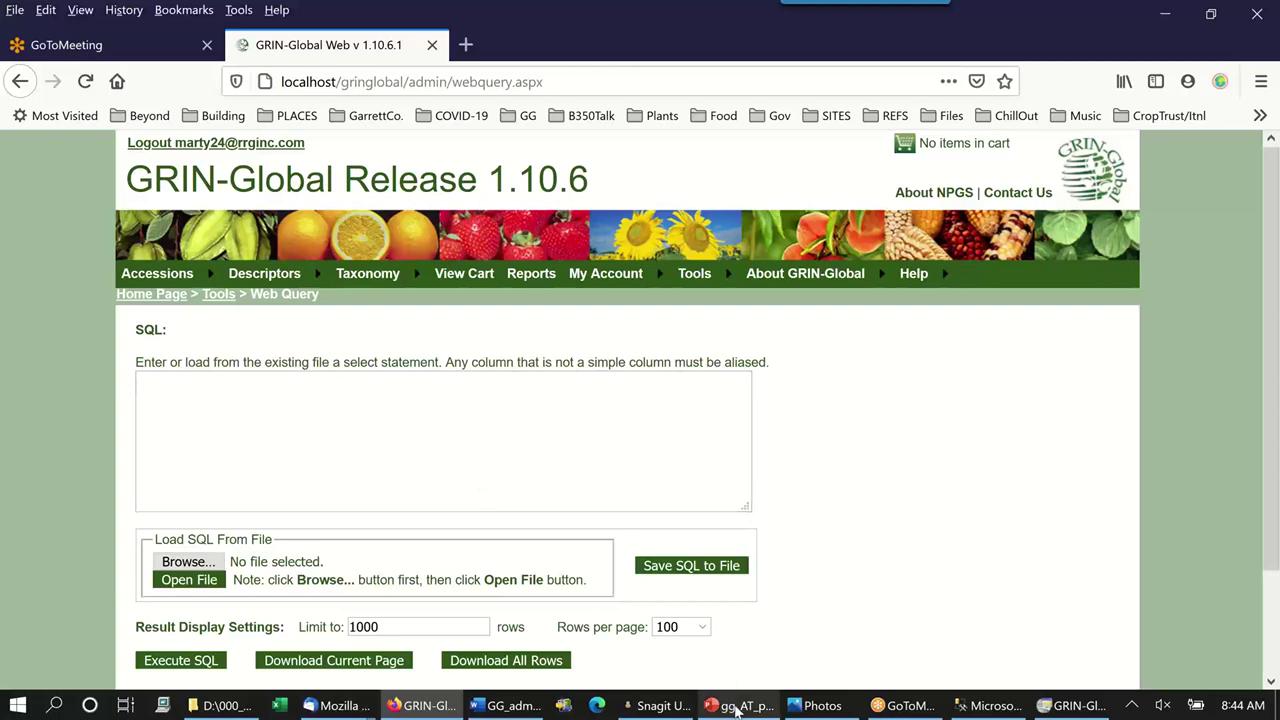
click(736, 706)
click(139, 451)
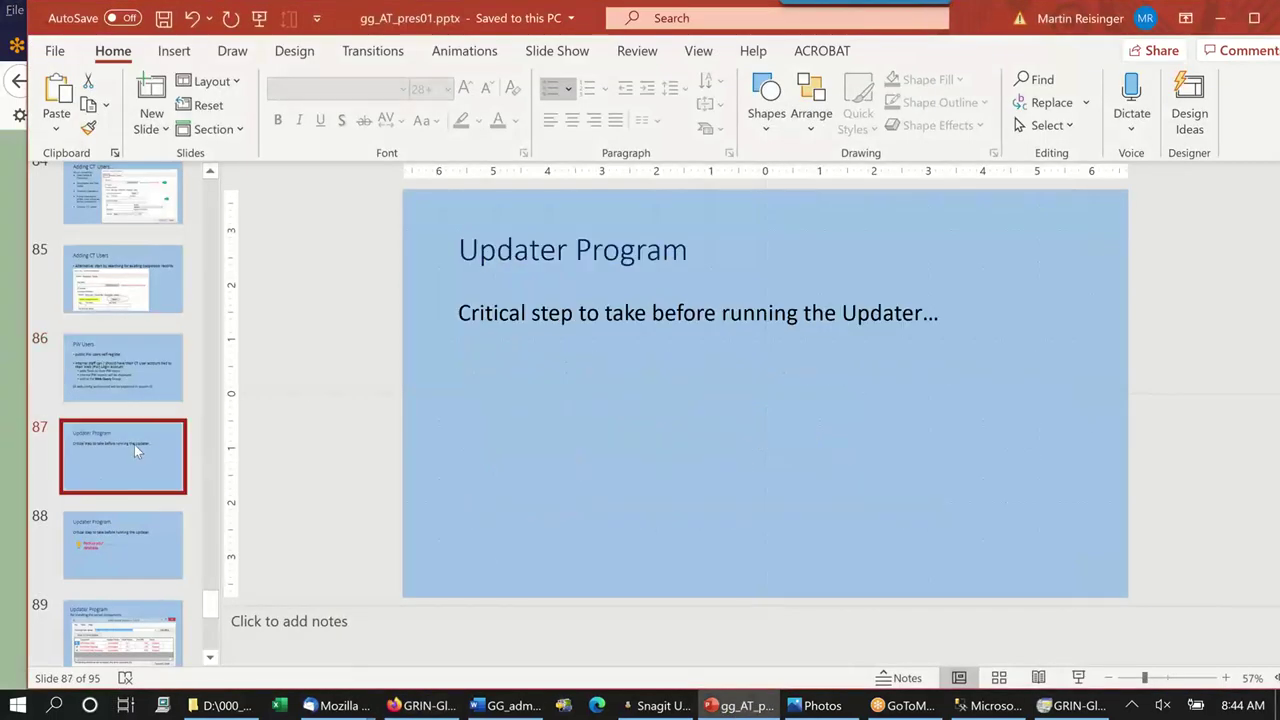
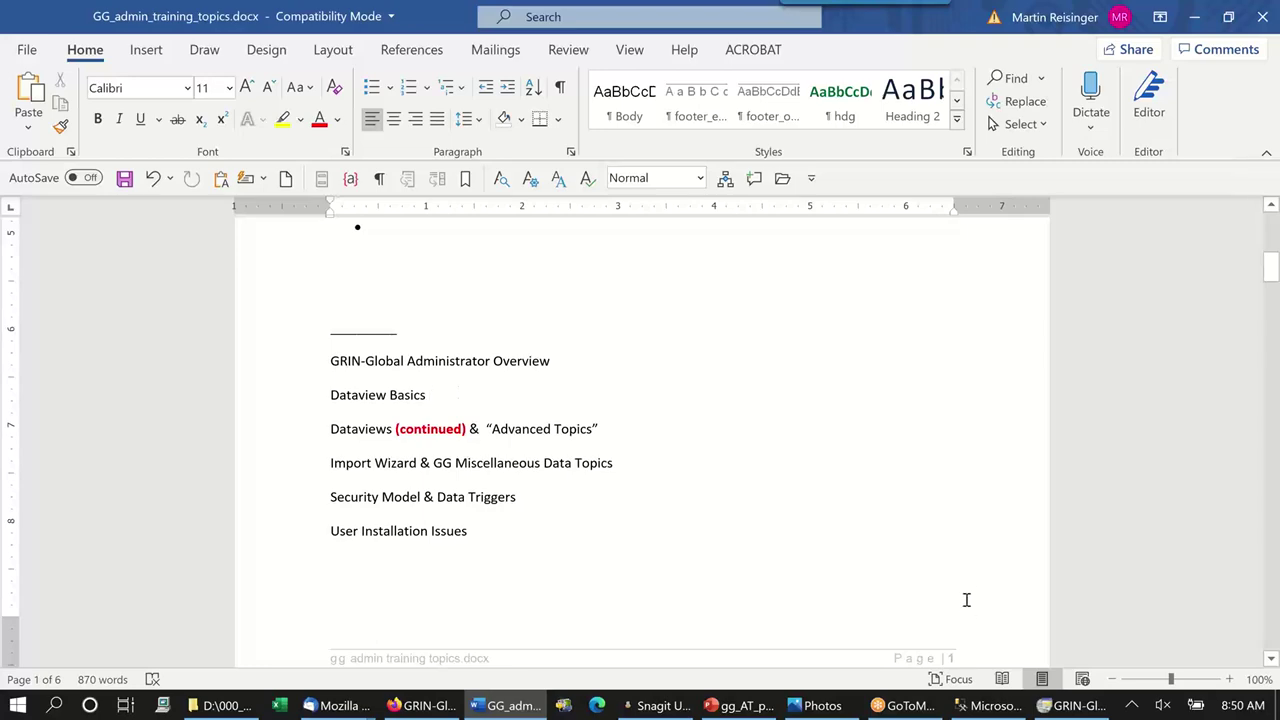
Show the six-item topic list in GG_admin_training_topics.docx, from Administrator Overview to User Installation Issues.
mouse_move(991, 708)
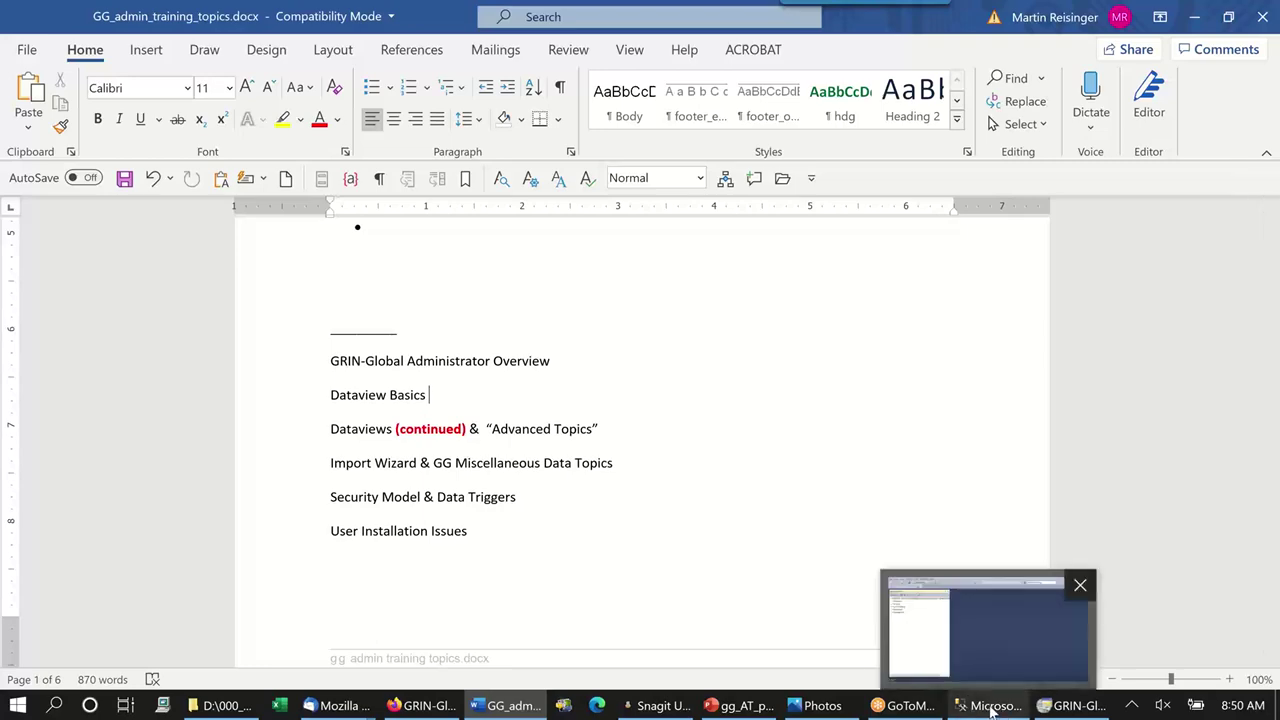
In GRIN-Global Admin, collapse Users, expand Dataviews and its Client category, and select get_accession.
click(1065, 707)
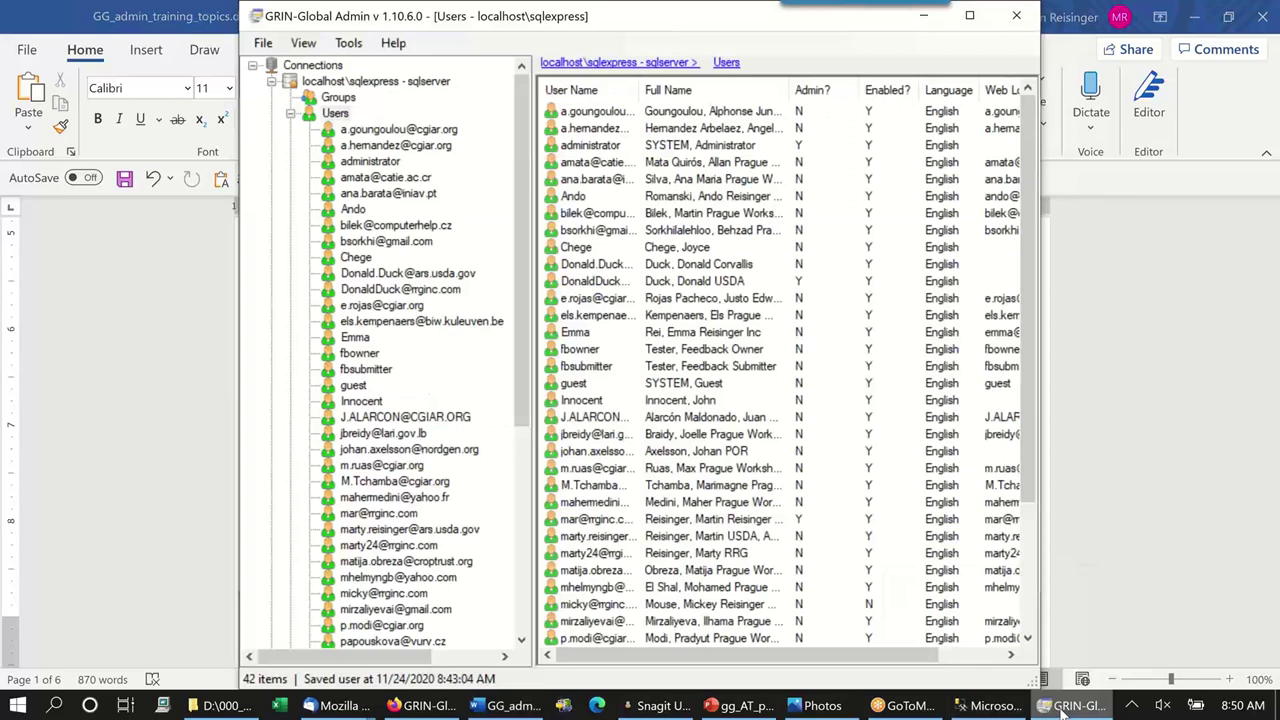
click(290, 114)
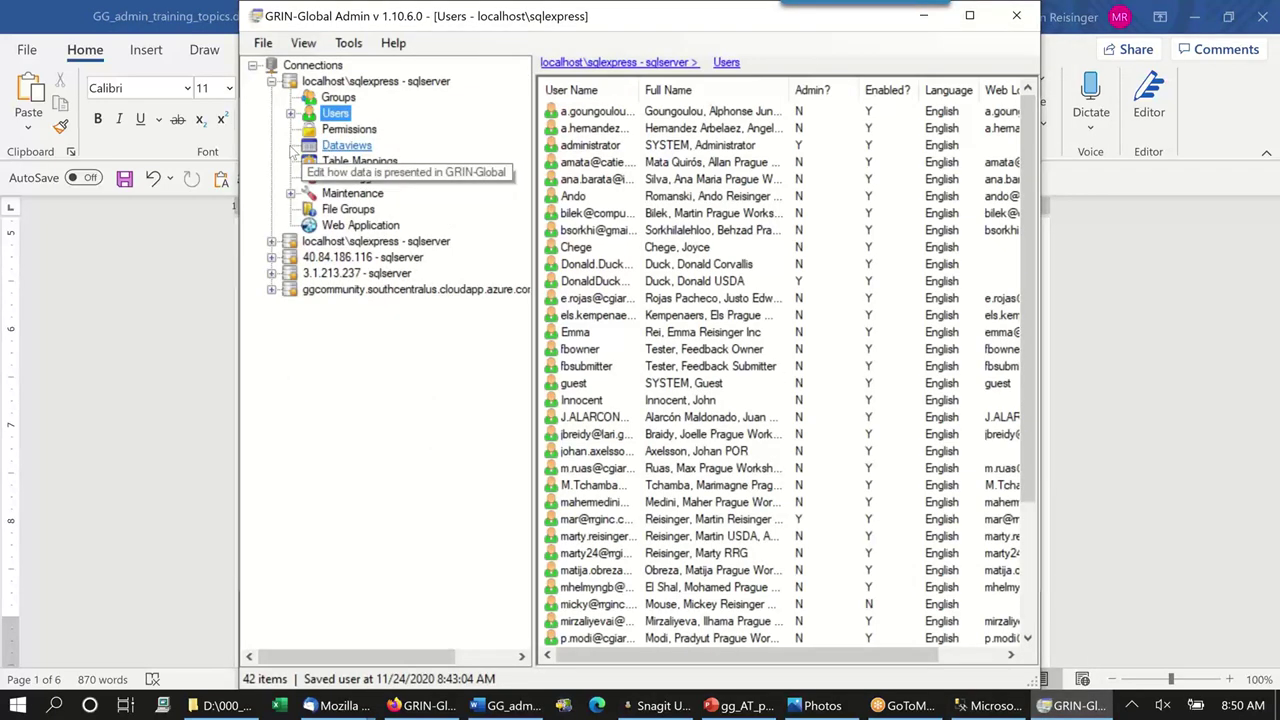
click(336, 146)
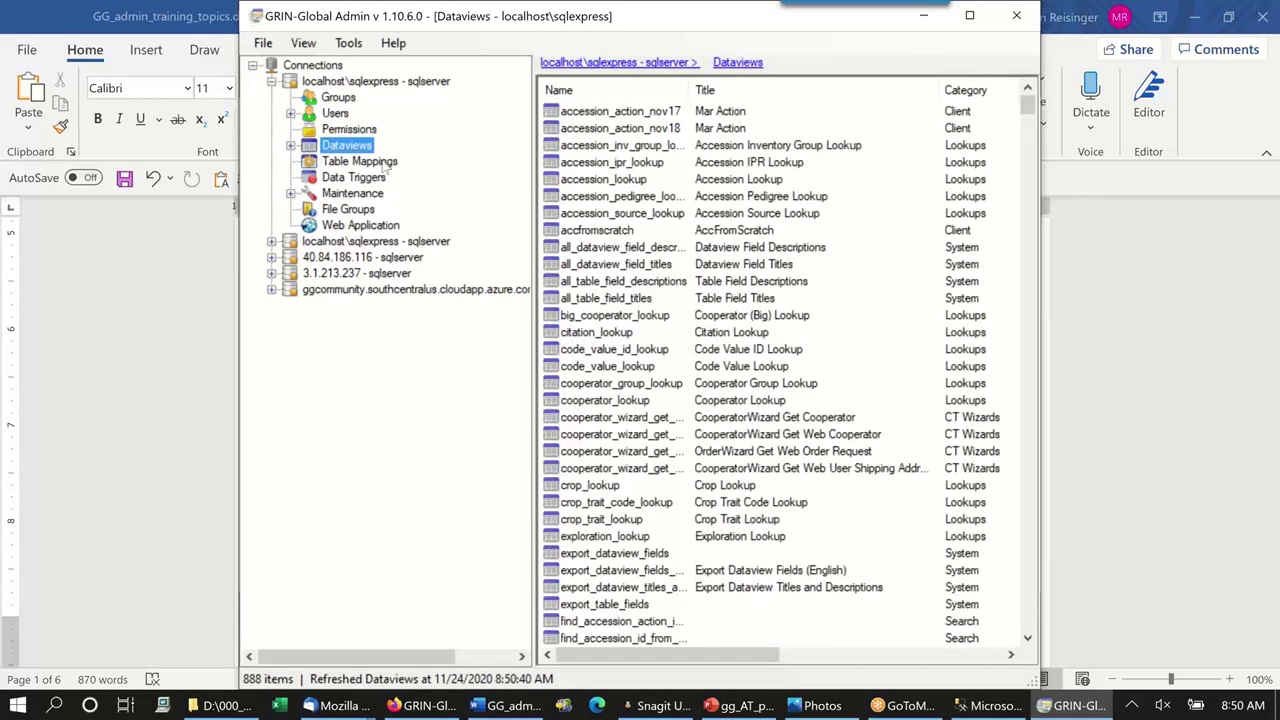
click(290, 146)
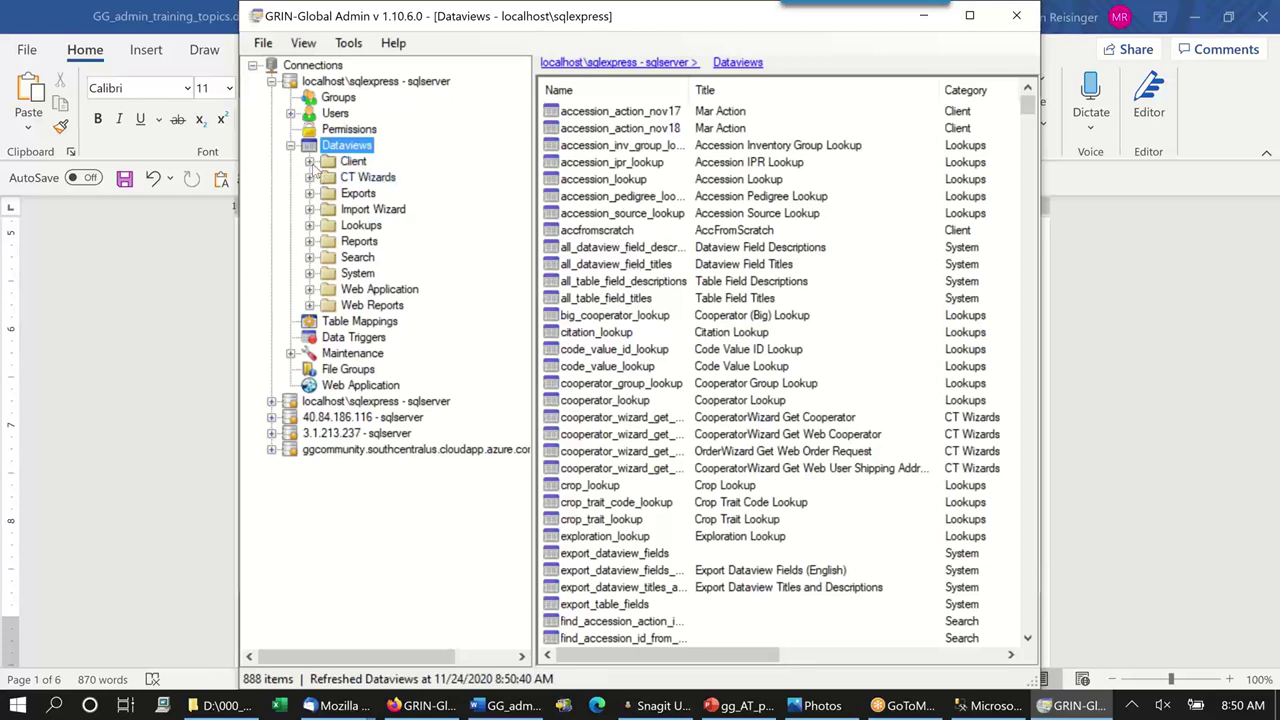
click(310, 161)
click(385, 129)
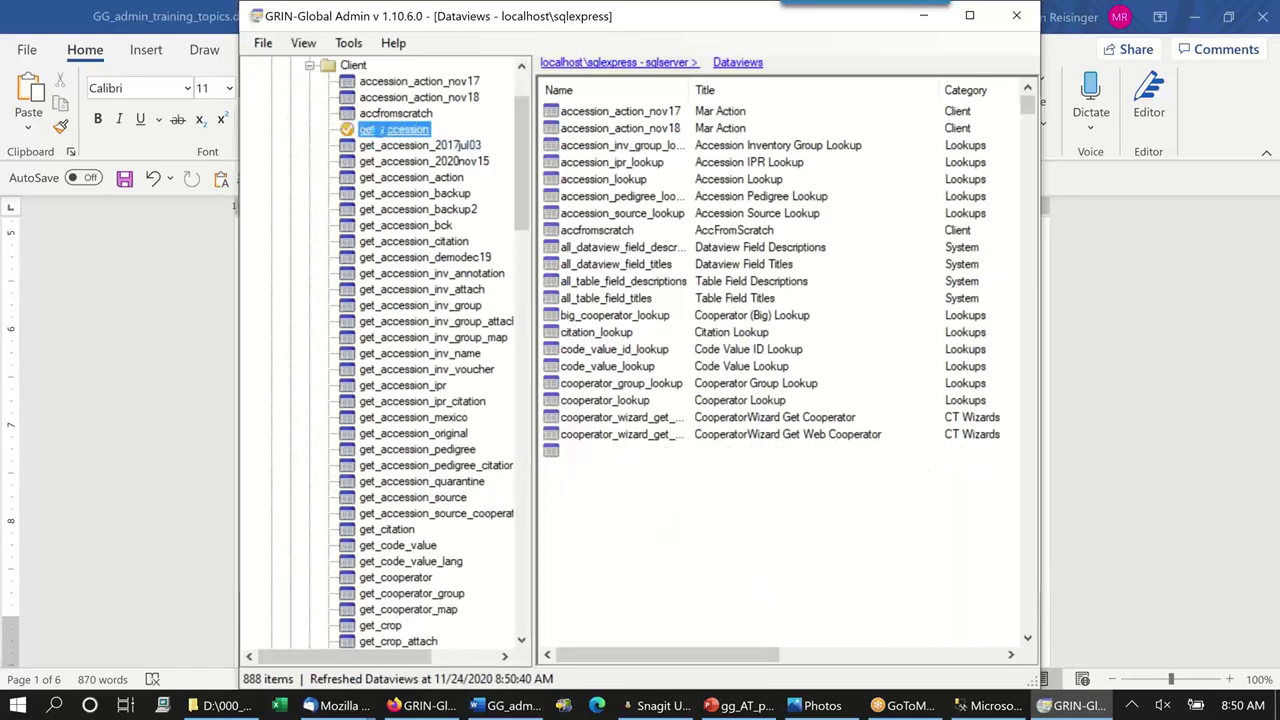
Open get_accession's definition, widen the window to reveal Required and Visible in CT, then collapse Client.
double_click(385, 129)
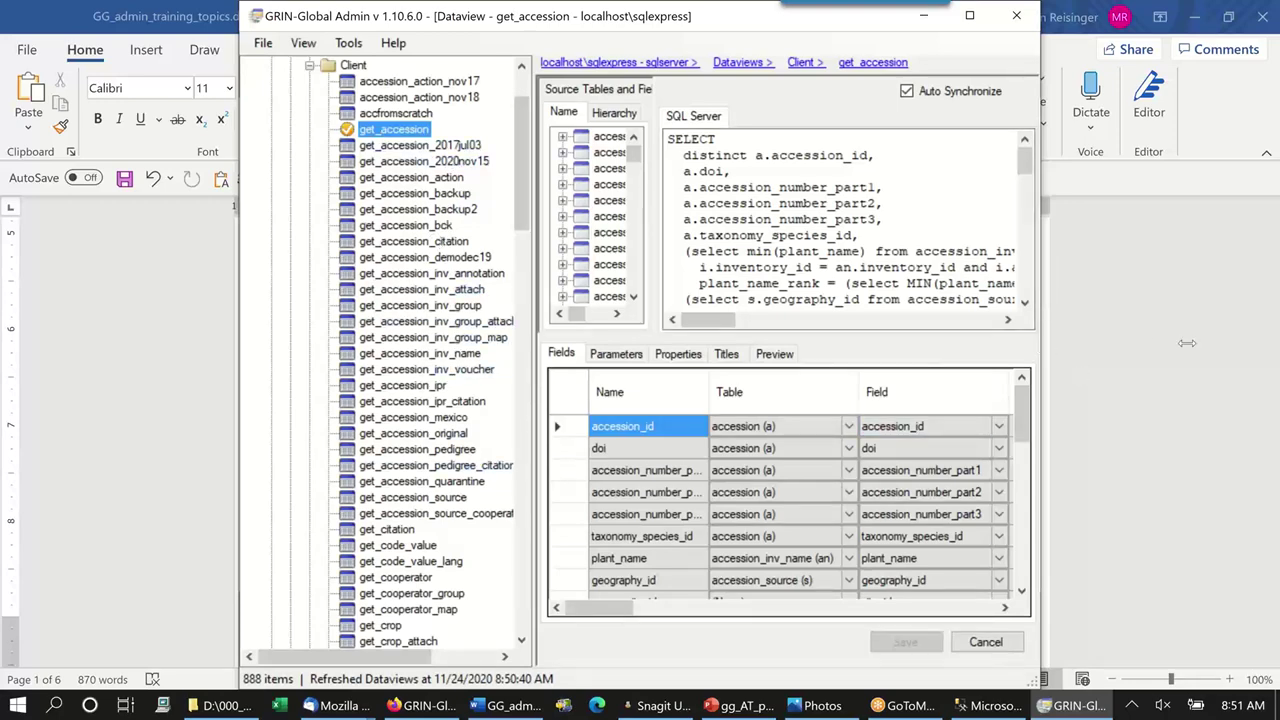
drag(1186, 343, 1182, 344)
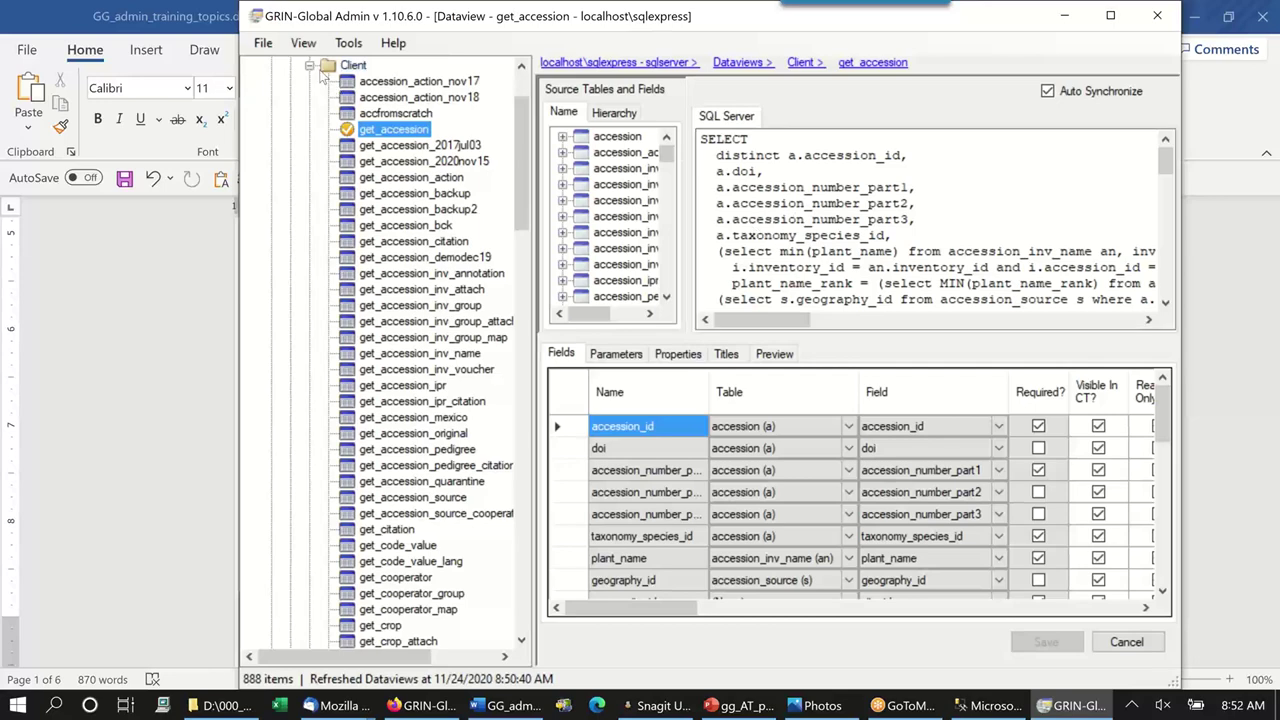
click(310, 65)
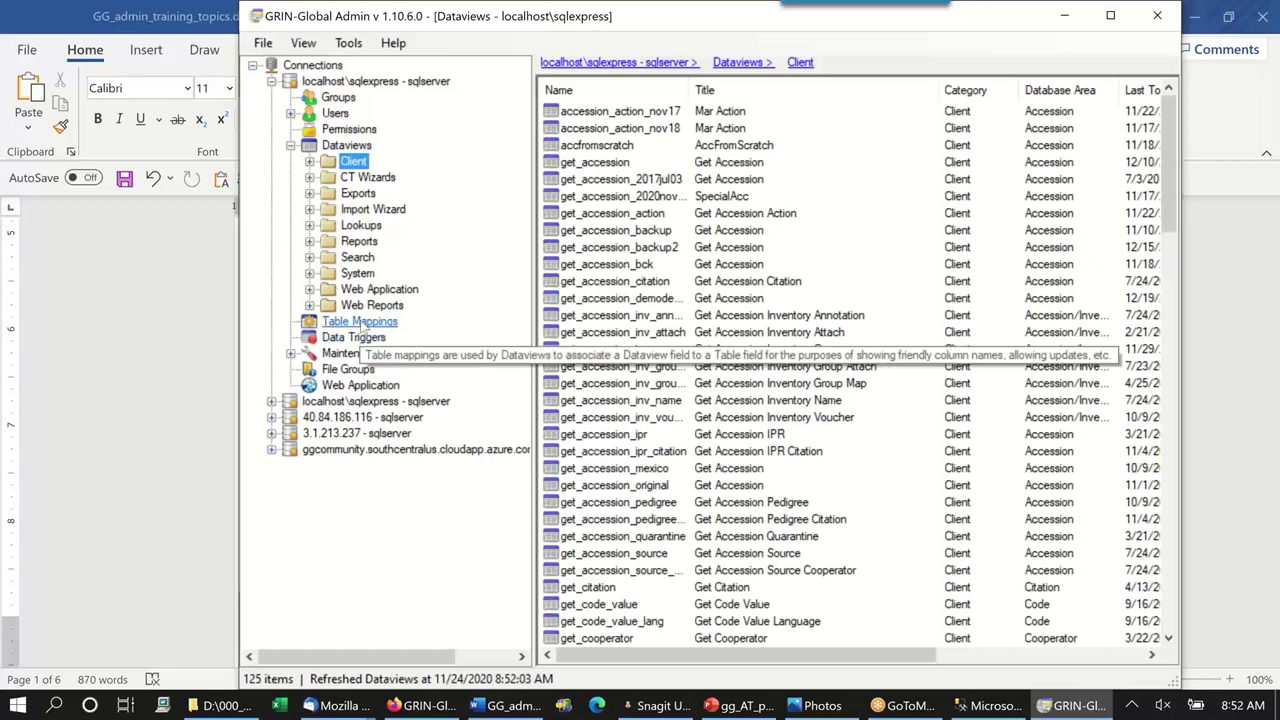
Show the 160-table Table Mappings list and collapse the Dataviews categories in the tree.
click(360, 321)
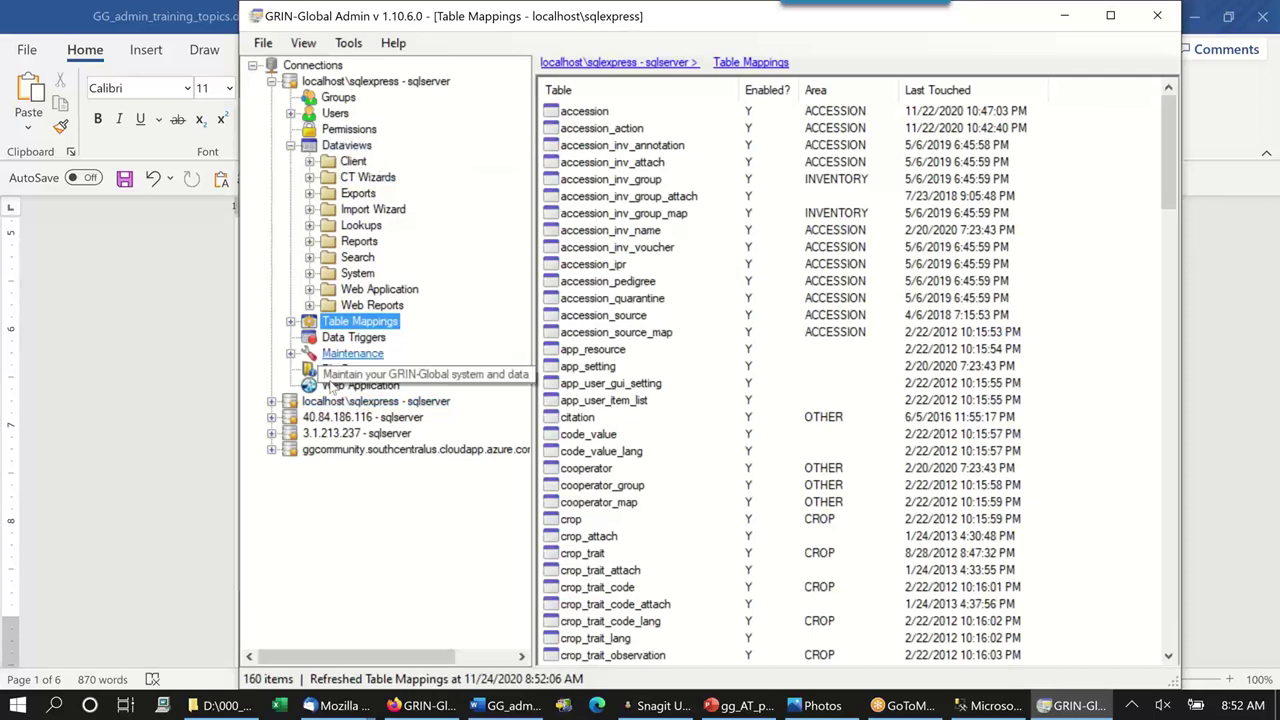
click(290, 145)
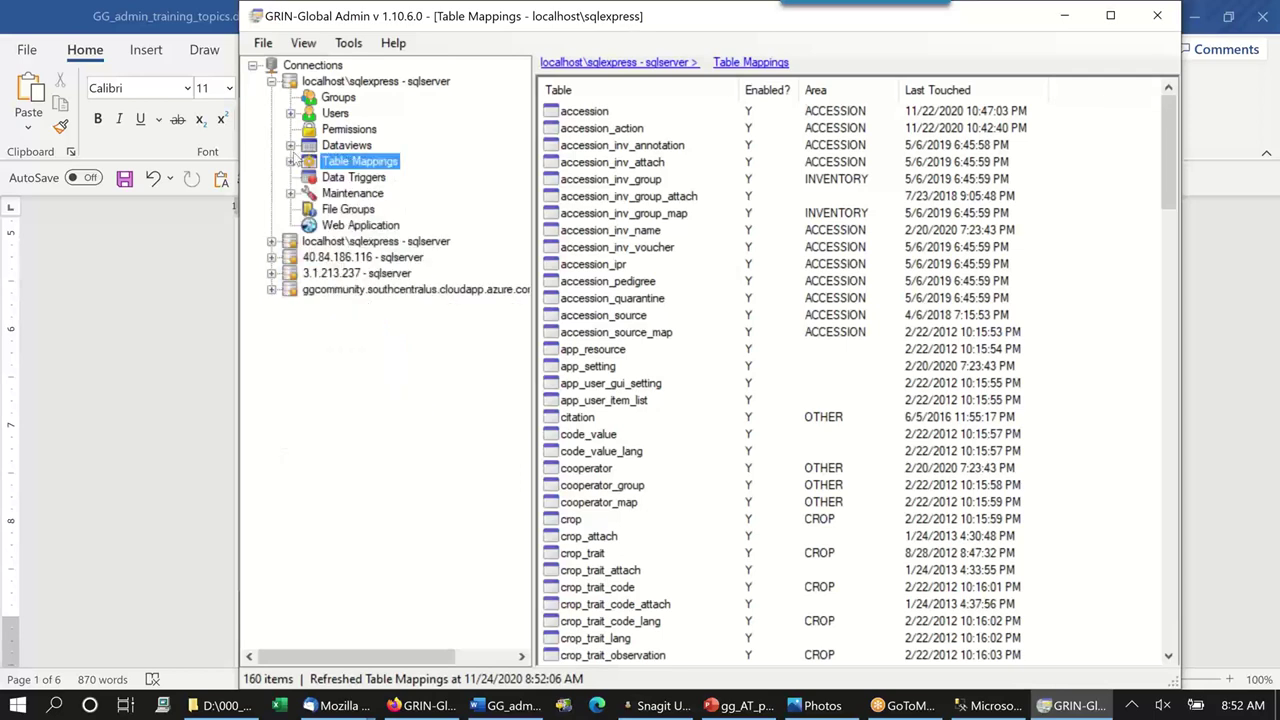